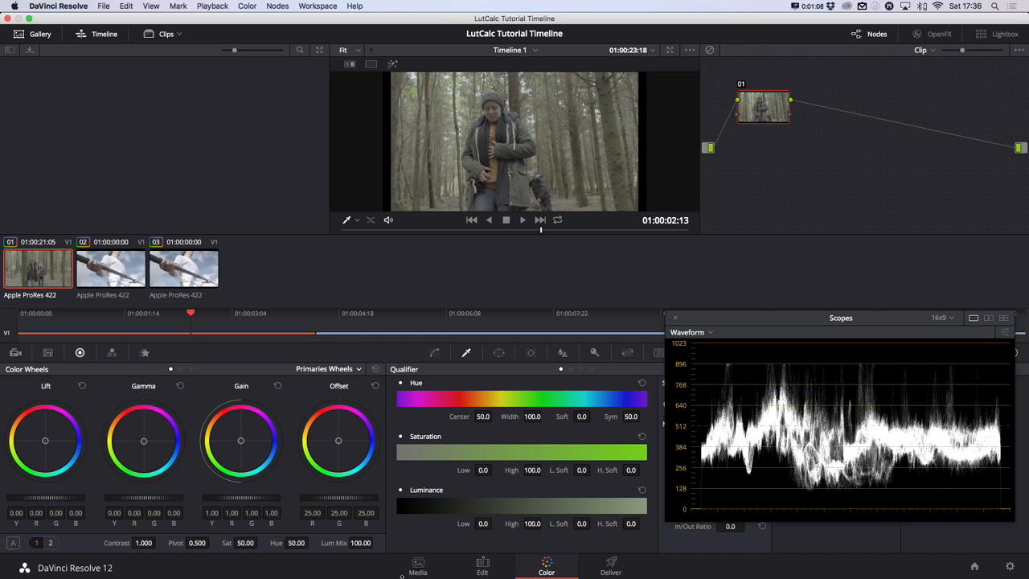
# - Open the App Store and search for "lutcalc"
pyautogui.hotkey('ctrl', 'Up')
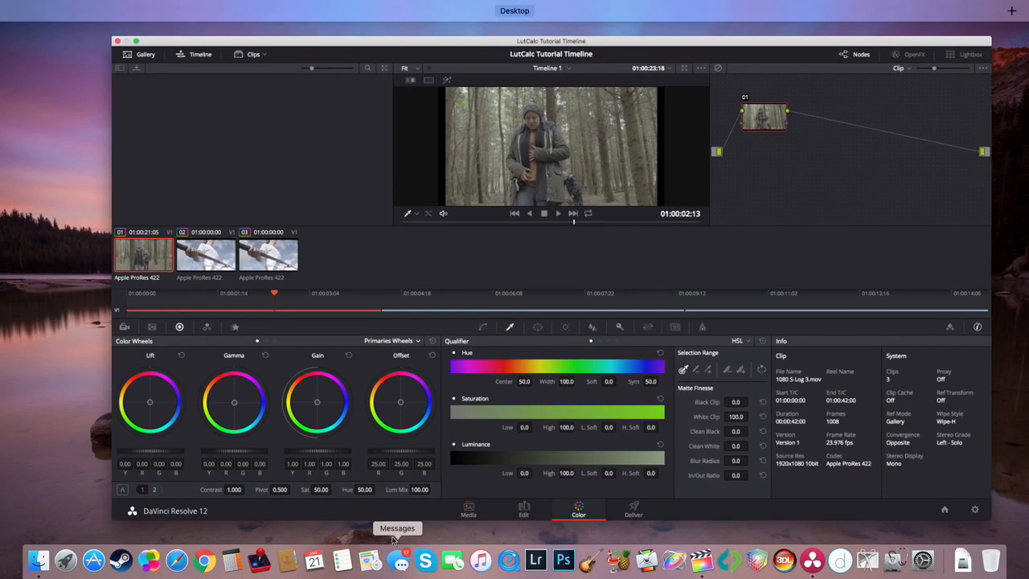
pyautogui.click(93, 560)
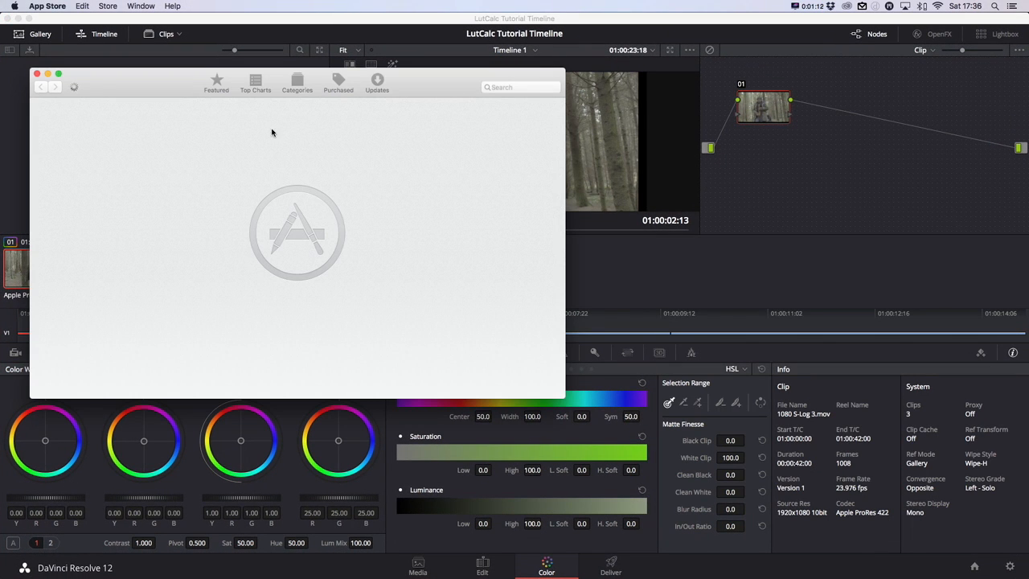
pyautogui.click(538, 87)
pyautogui.write('lutcalc')
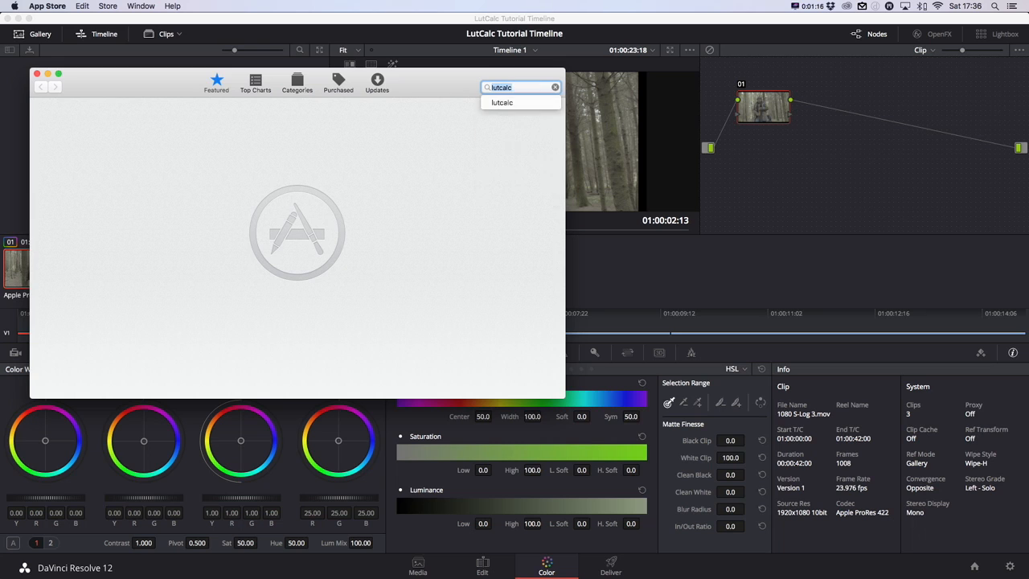
pyautogui.press('Return')
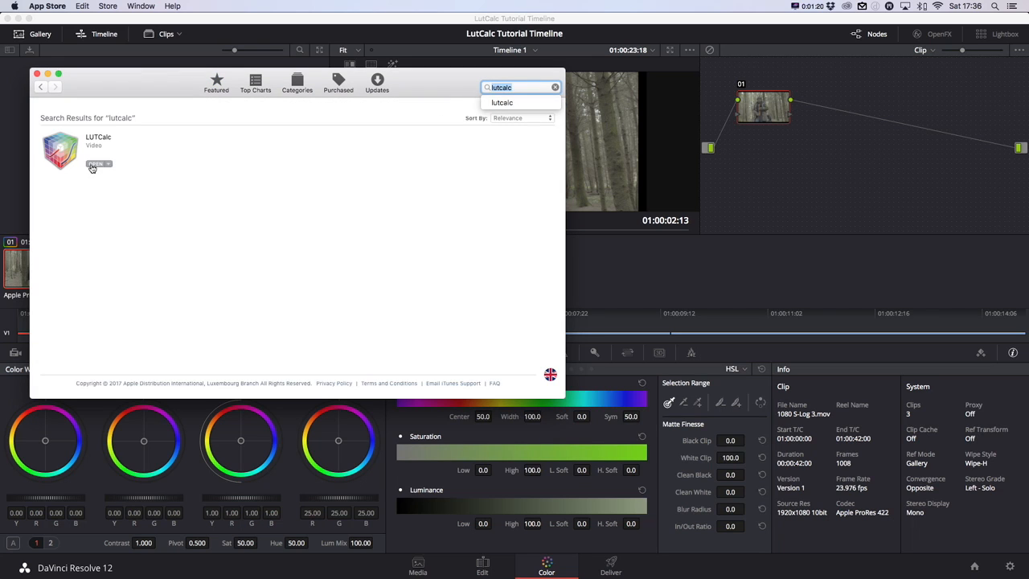
# - Launch LUTCalc from its App Store search result and close the App Store window
pyautogui.click(93, 167)
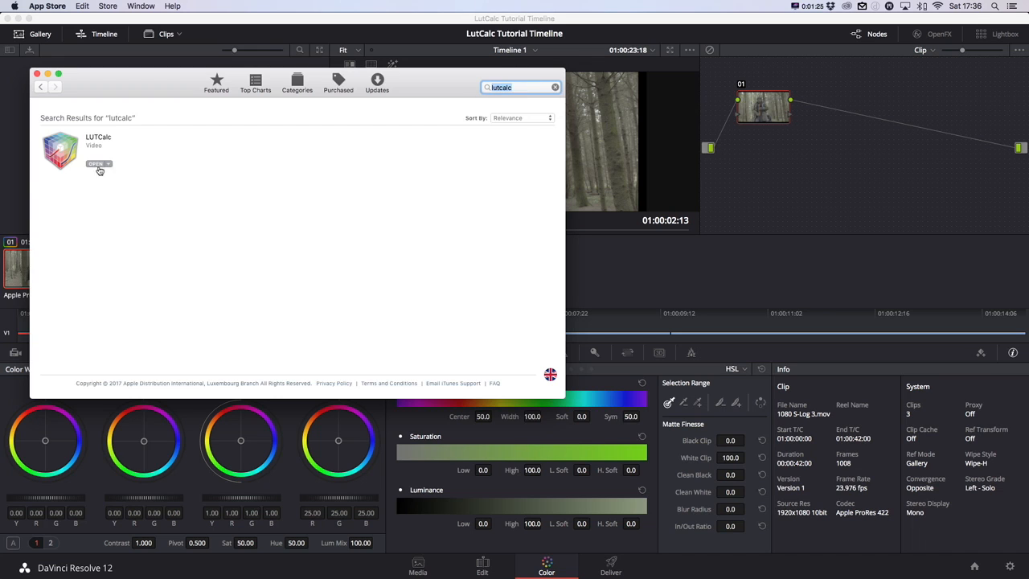
pyautogui.click(95, 166)
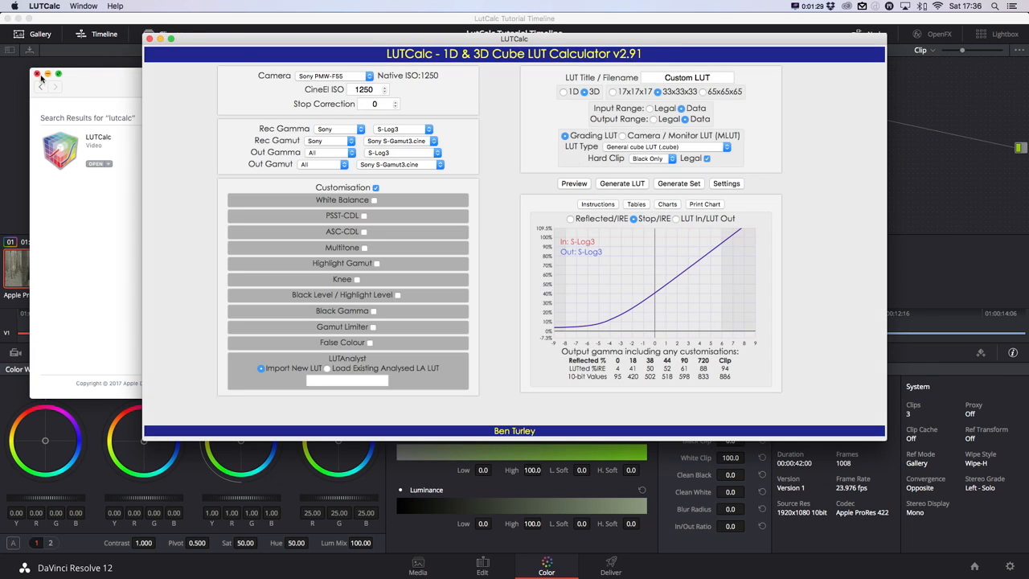
pyautogui.click(37, 73)
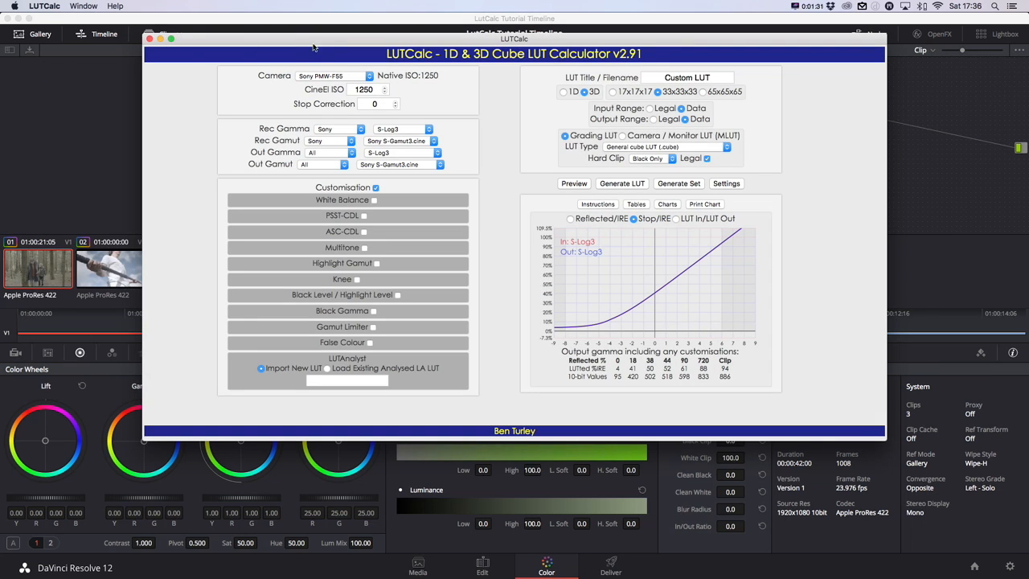
pyautogui.moveTo(313, 41); pyautogui.dragTo(314, 47)
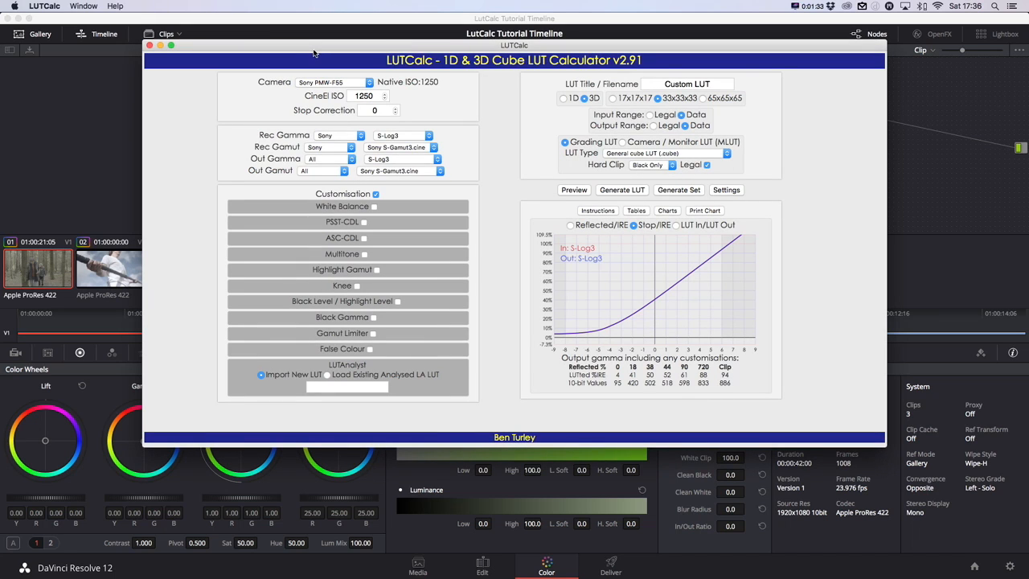
# - Compare the 1D and 3D LUT options and set the LUT format to 1D
pyautogui.click(564, 99)
pyautogui.moveTo(611, 49); pyautogui.dragTo(591, 60)
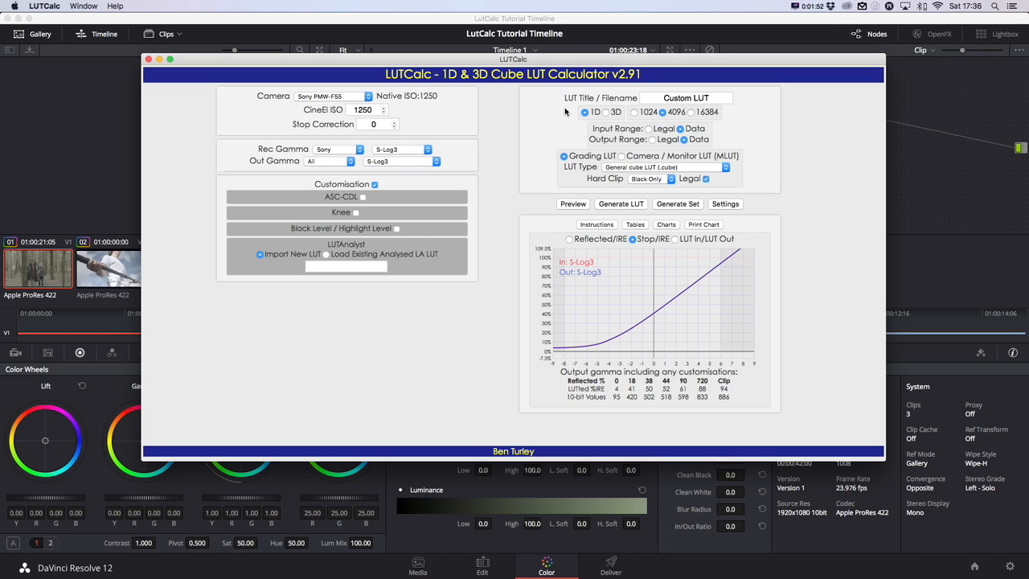
pyautogui.click(607, 113)
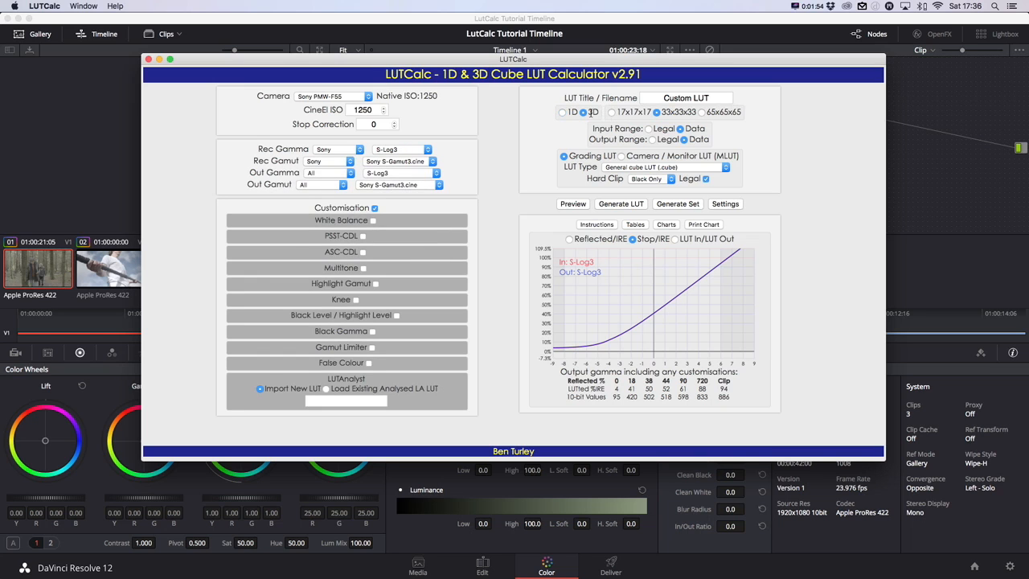
pyautogui.click(562, 113)
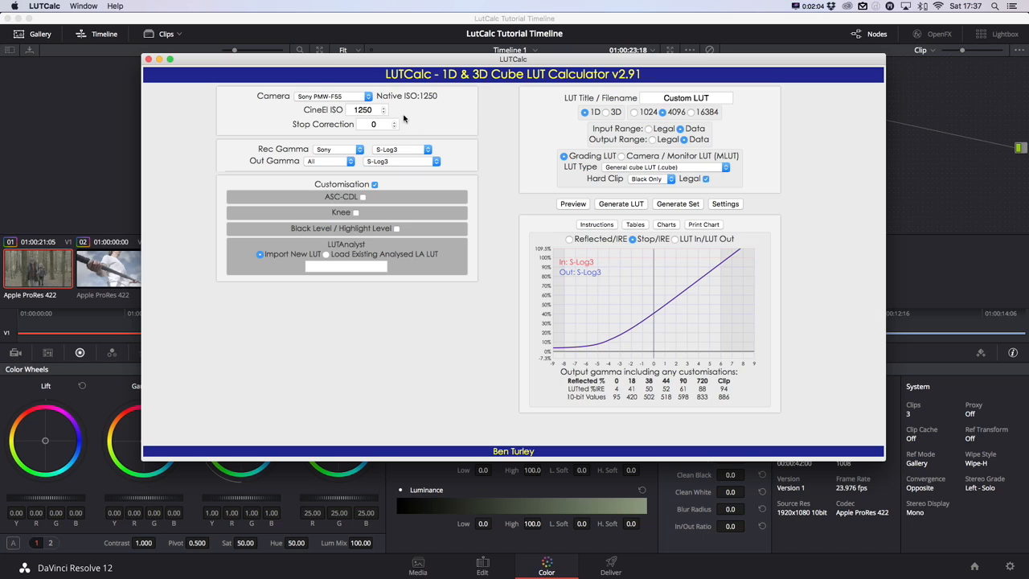
# - Set the camera to Sony PXW-FS5 and the stop correction to -1
pyautogui.click(351, 98)
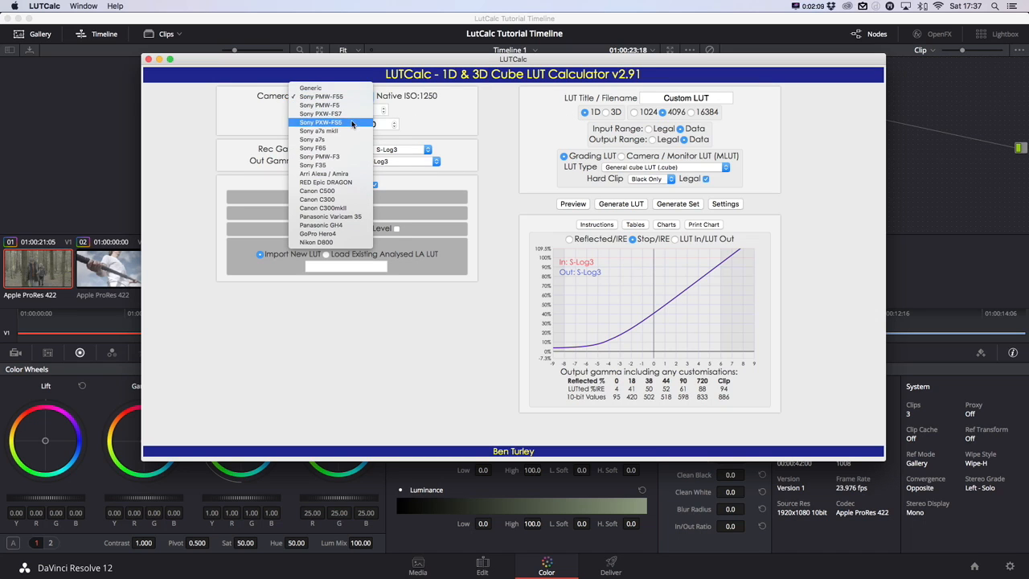
pyautogui.click(353, 122)
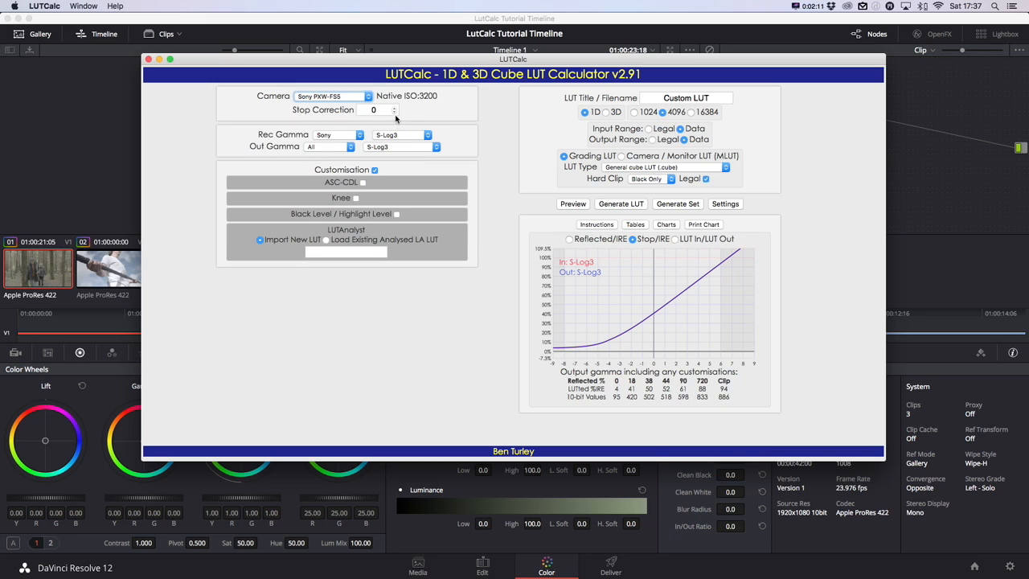
pyautogui.click(394, 112)
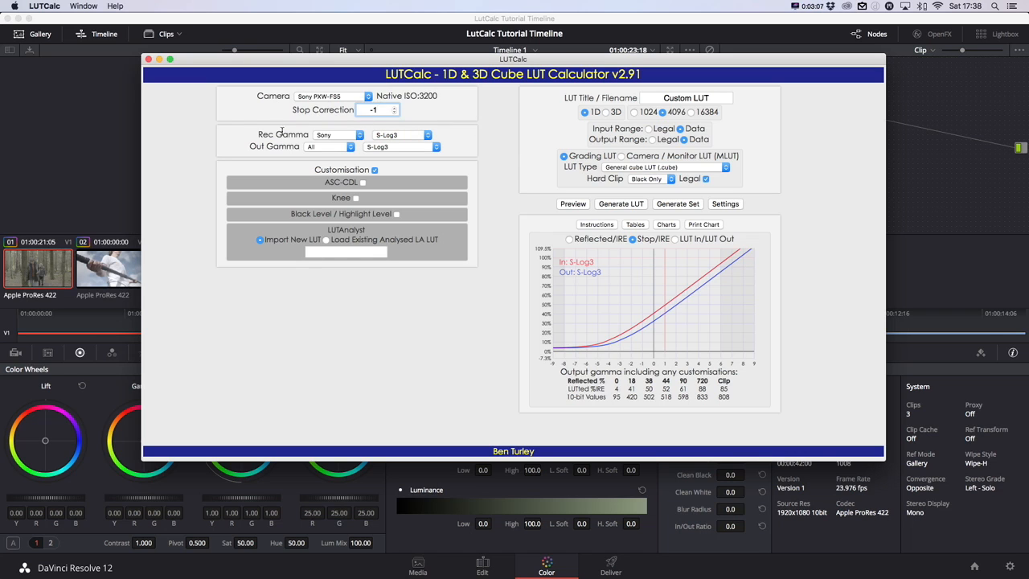
# - Switch the output gamma to S-Log2 to compare its curve, and restore it to S-Log3
pyautogui.click(402, 146)
pyautogui.click(398, 156)
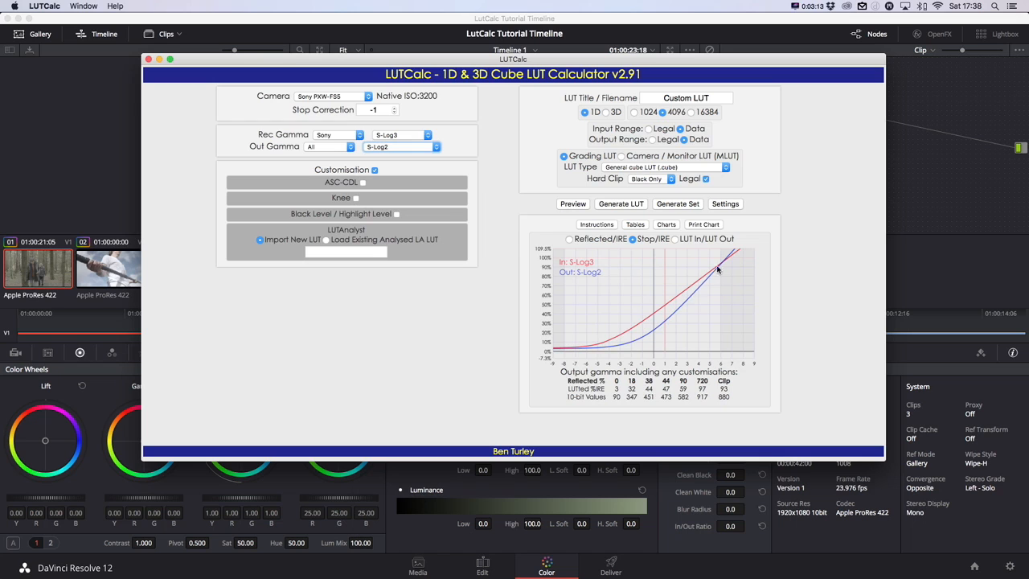
pyautogui.click(386, 147)
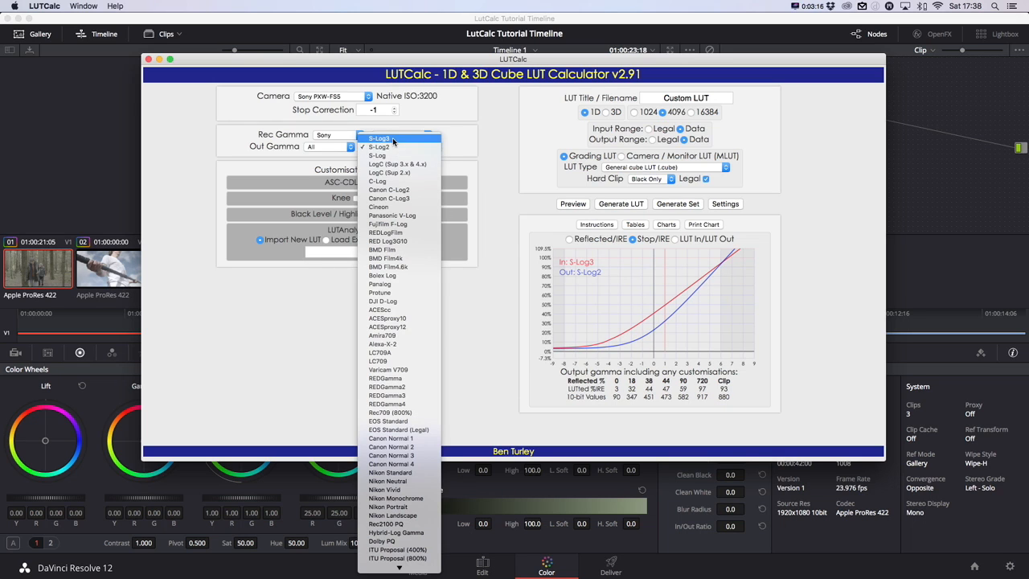
pyautogui.click(392, 138)
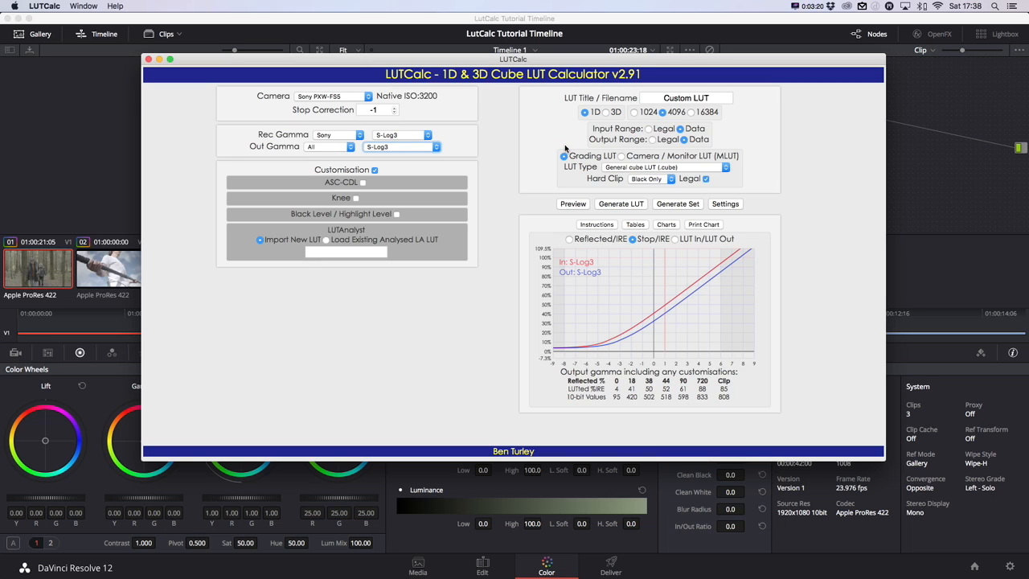
# - Title the LUT "S-Log 3 Passthrough -1" and compare the 3D options before returning its format to 1D
pyautogui.click(641, 97)
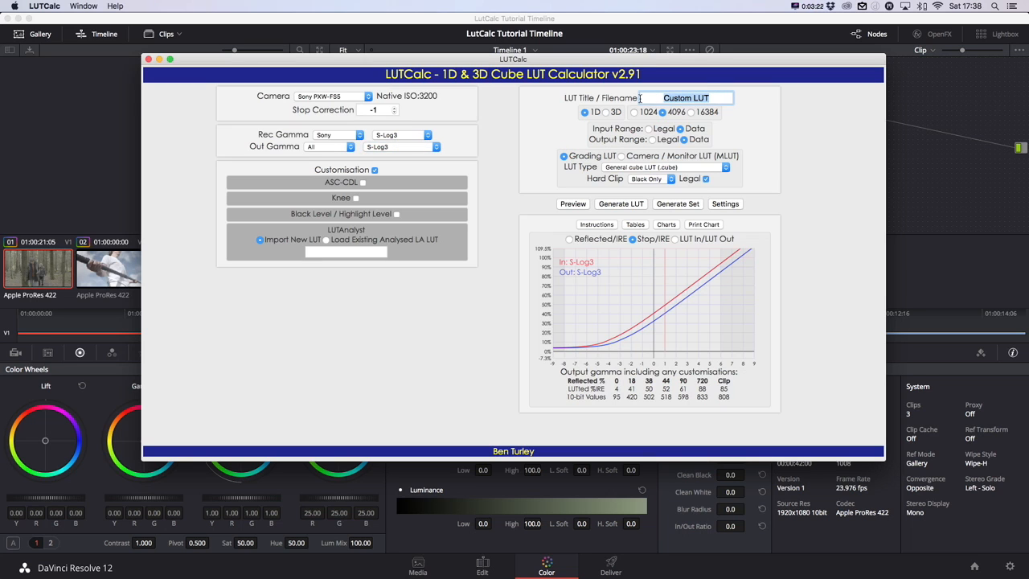
pyautogui.write('S-Log 3 Passthrough')
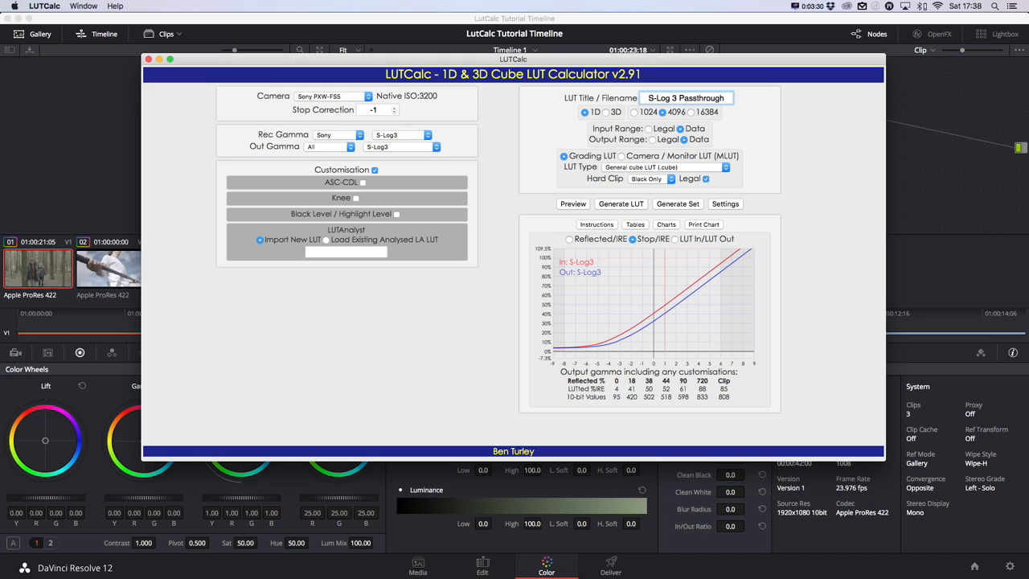
pyautogui.write(' -1')
pyautogui.click(606, 113)
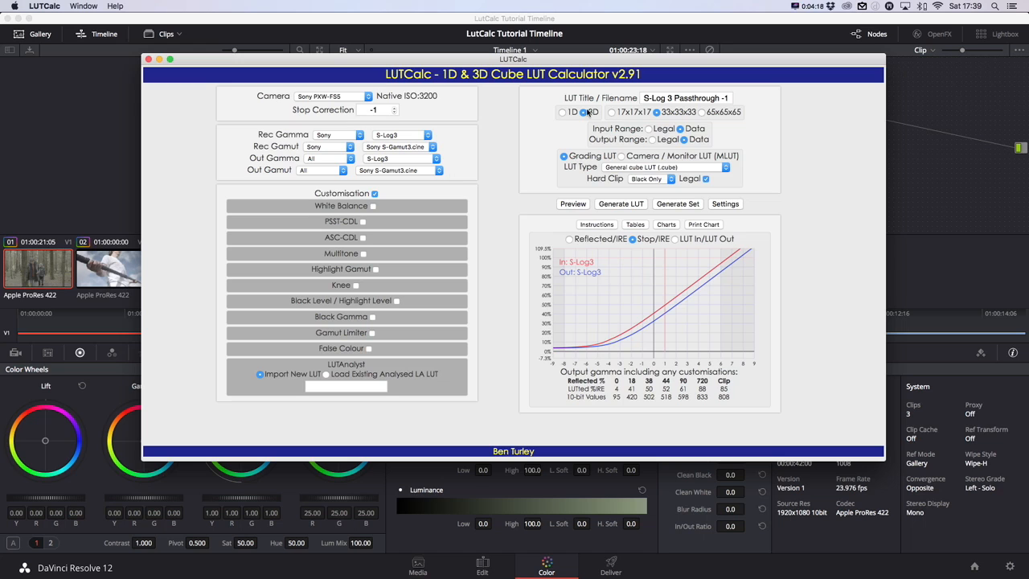
pyautogui.click(563, 115)
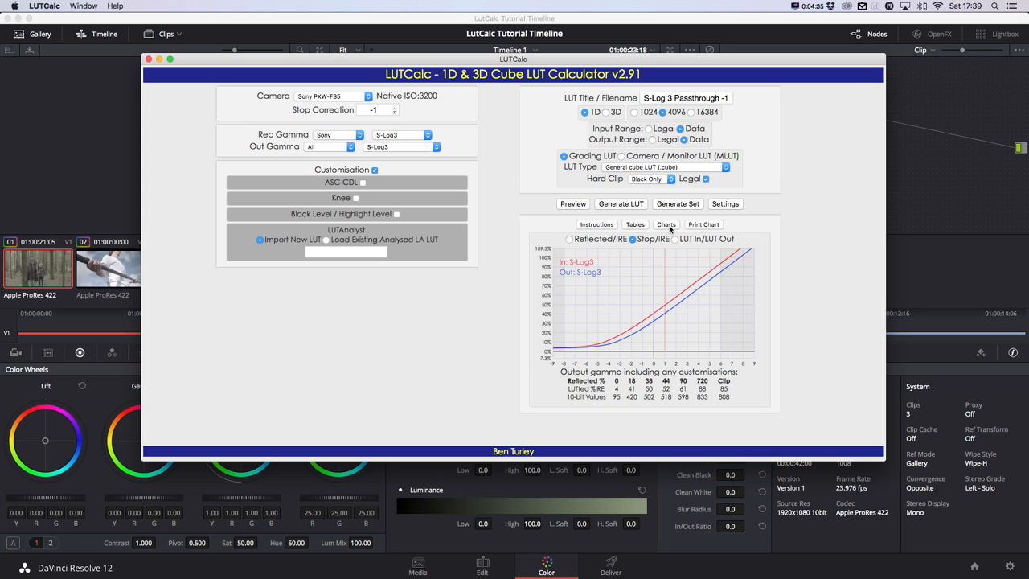
# - Generate the LUT and browse to Macintosh HD > Library > Application Support > Blackmagic Design > DaVinci Resolve > LUT as the save location
pyautogui.click(620, 204)
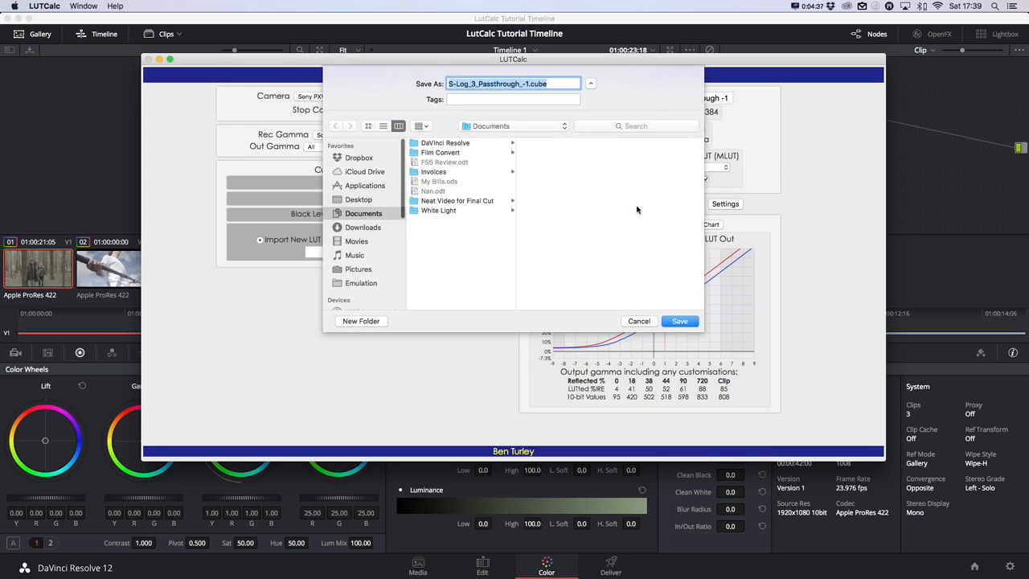
pyautogui.click(538, 127)
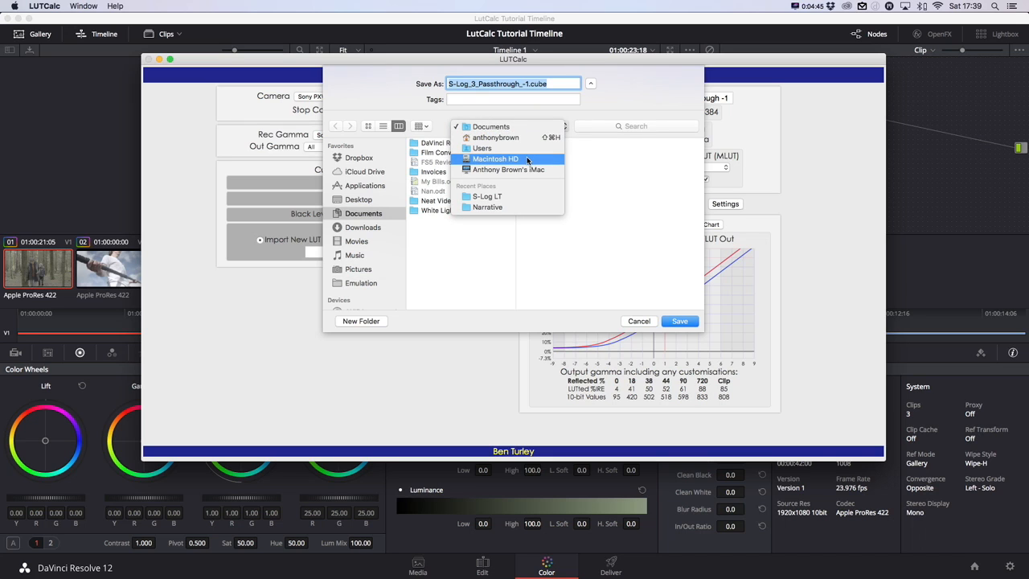
pyautogui.click(527, 160)
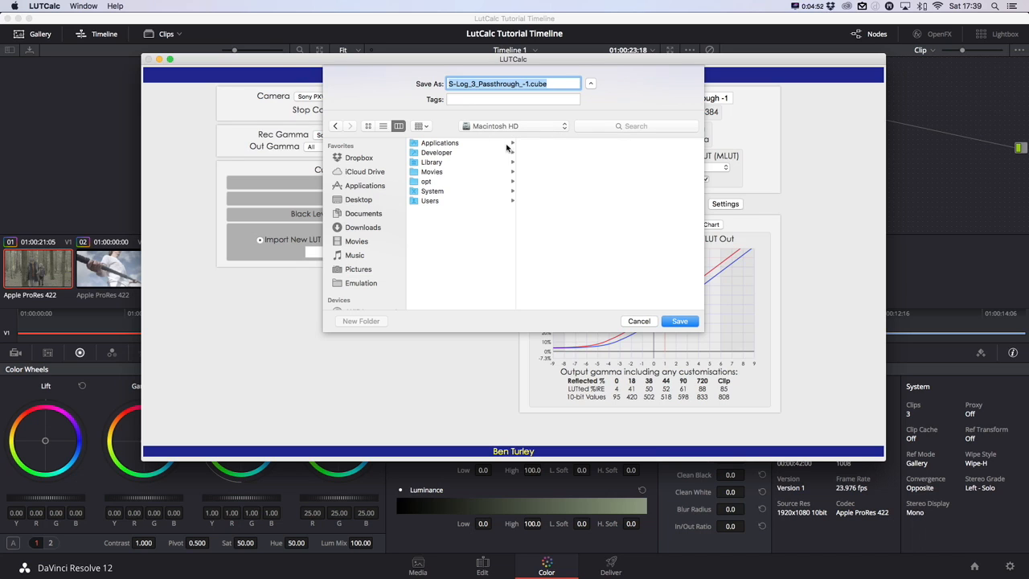
pyautogui.click(464, 145)
pyautogui.click(434, 162)
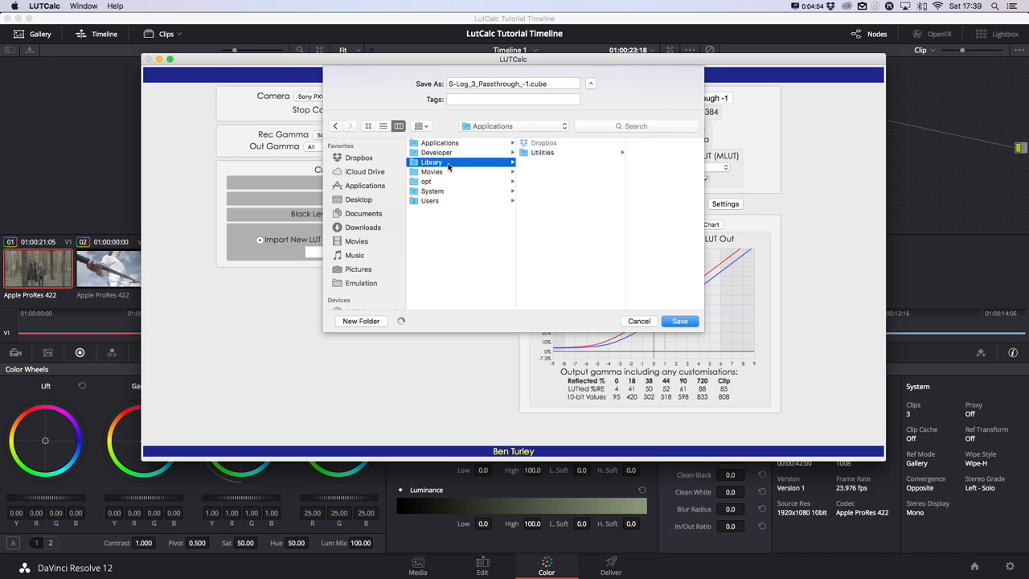
pyautogui.click(550, 144)
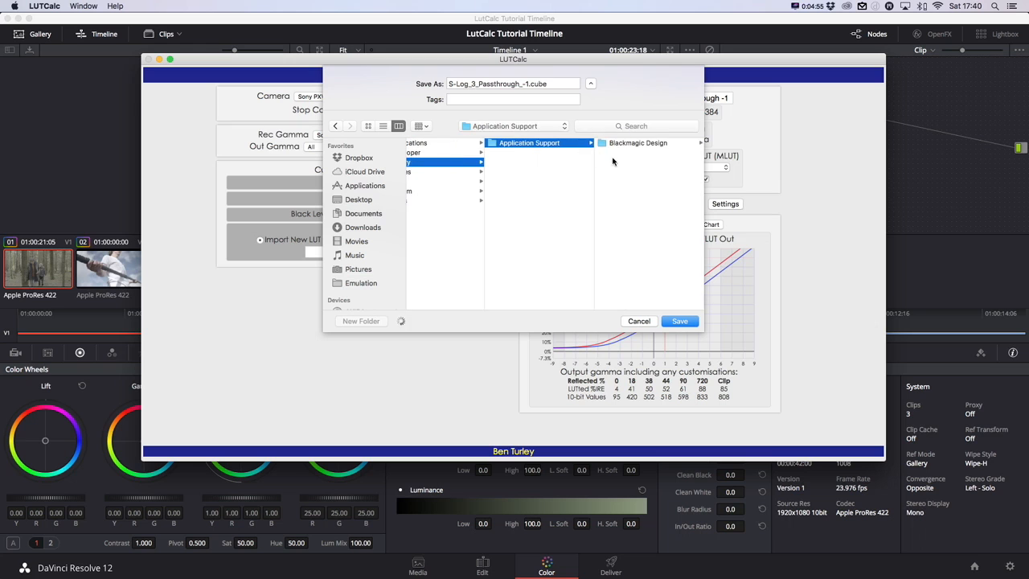
pyautogui.click(654, 143)
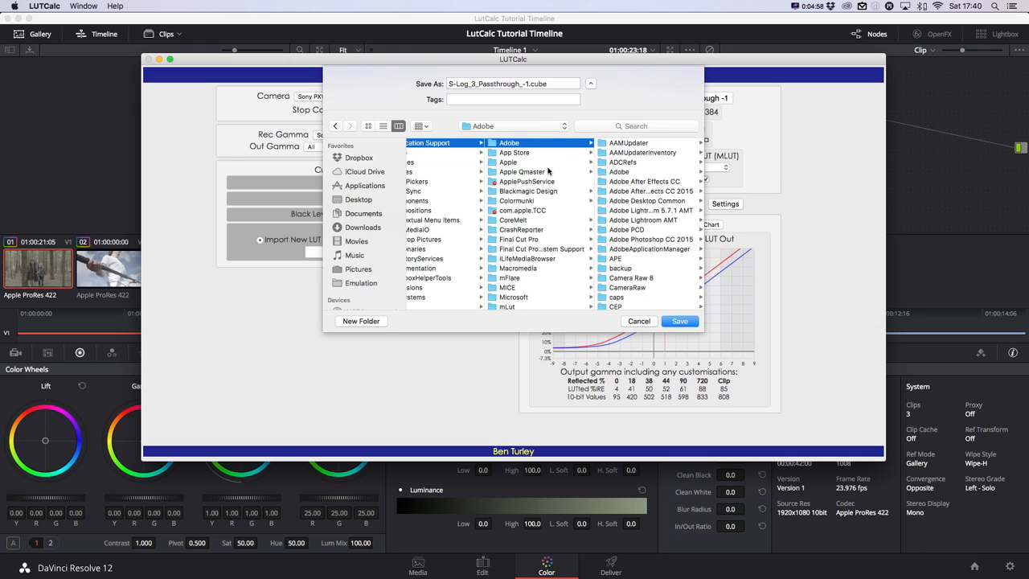
pyautogui.click(536, 193)
pyautogui.click(647, 153)
pyautogui.scroll(-3, 647, 209)
pyautogui.click(626, 220)
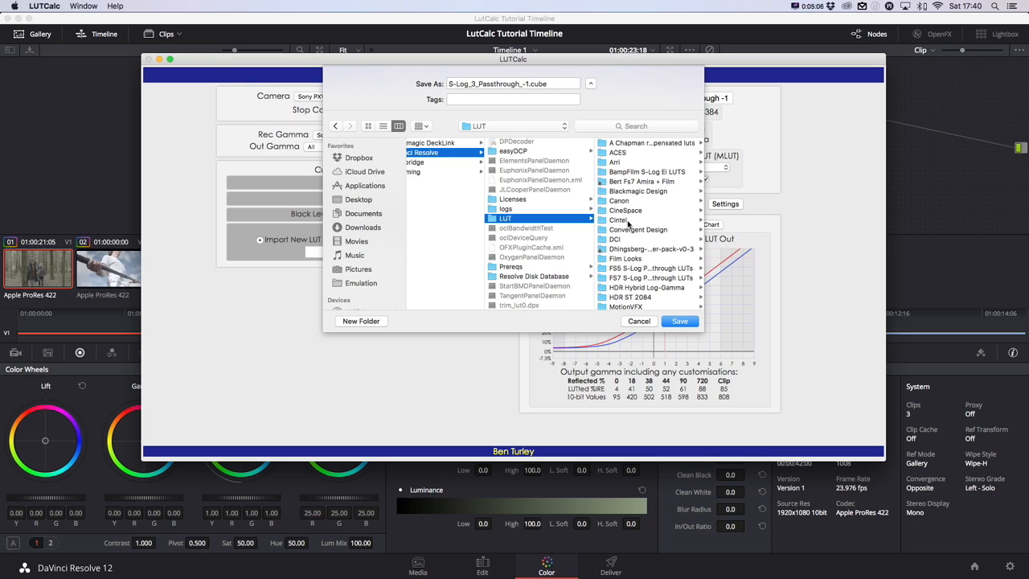
# - Create a folder named "LutCalc Test" inside the LUT folder and save S-Log_3_Passthrough_-1.cube in it
pyautogui.click(375, 322)
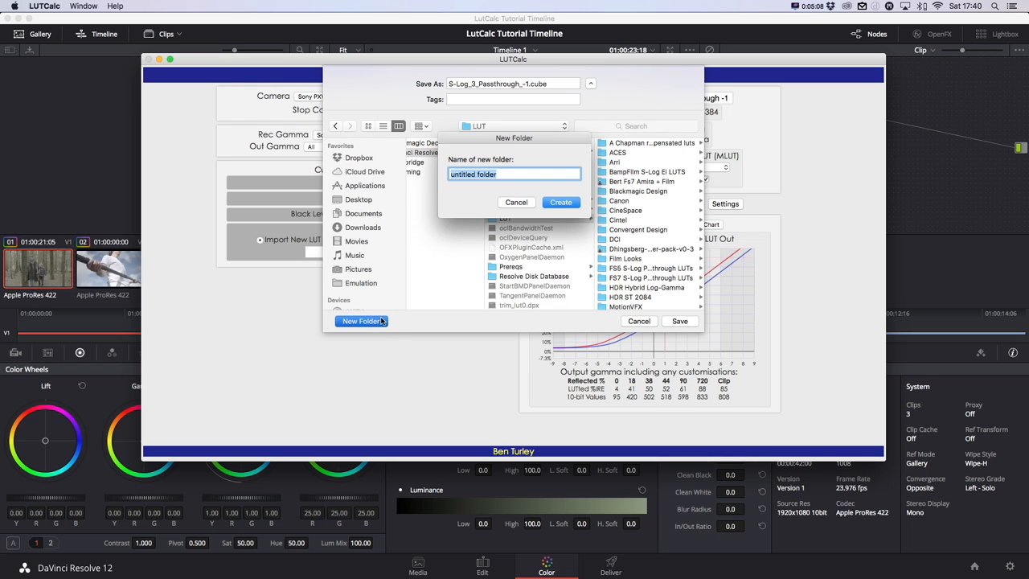
pyautogui.write('LutCalc Test')
pyautogui.click(562, 202)
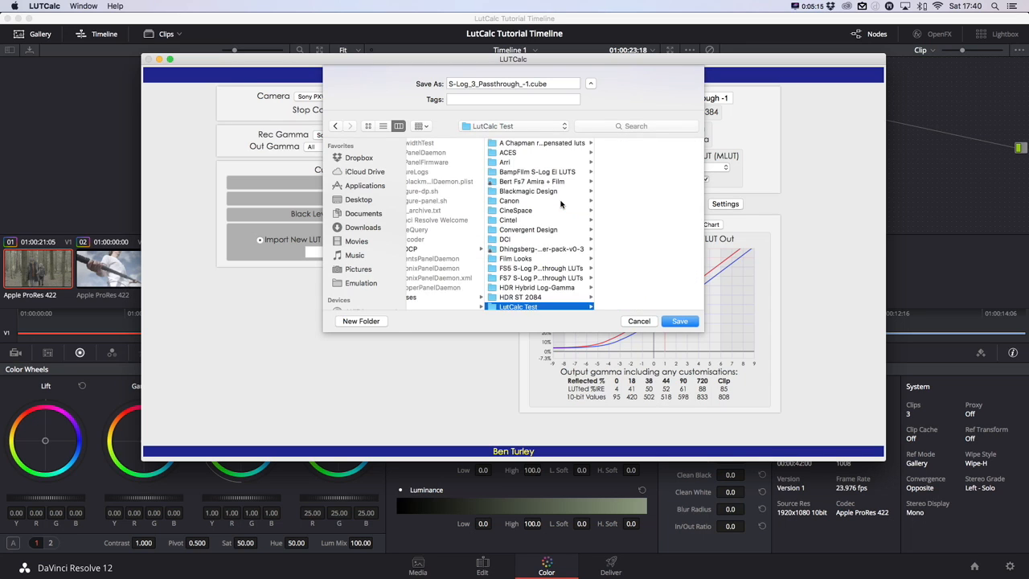
pyautogui.scroll(-2, 550, 296)
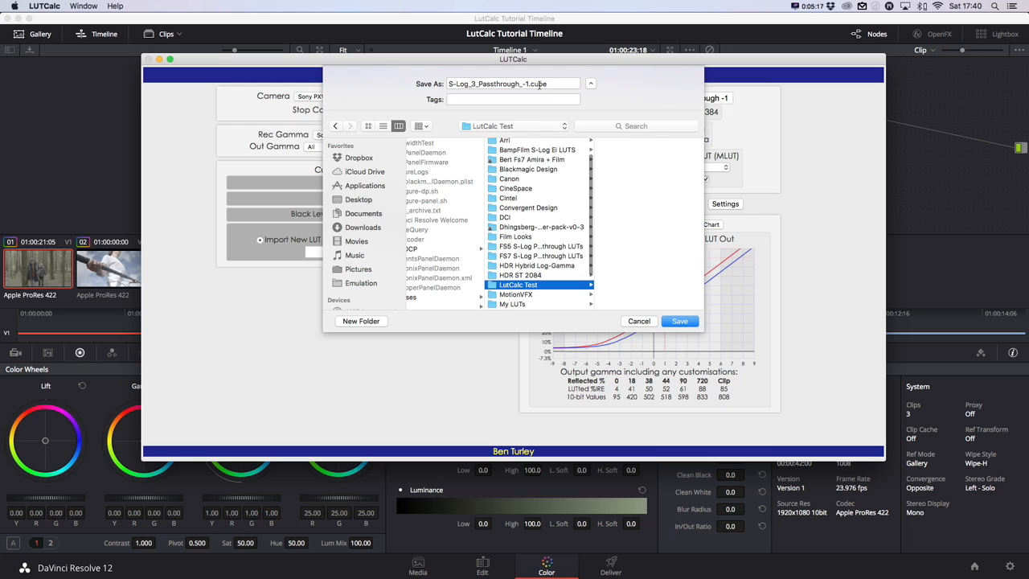
pyautogui.click(682, 323)
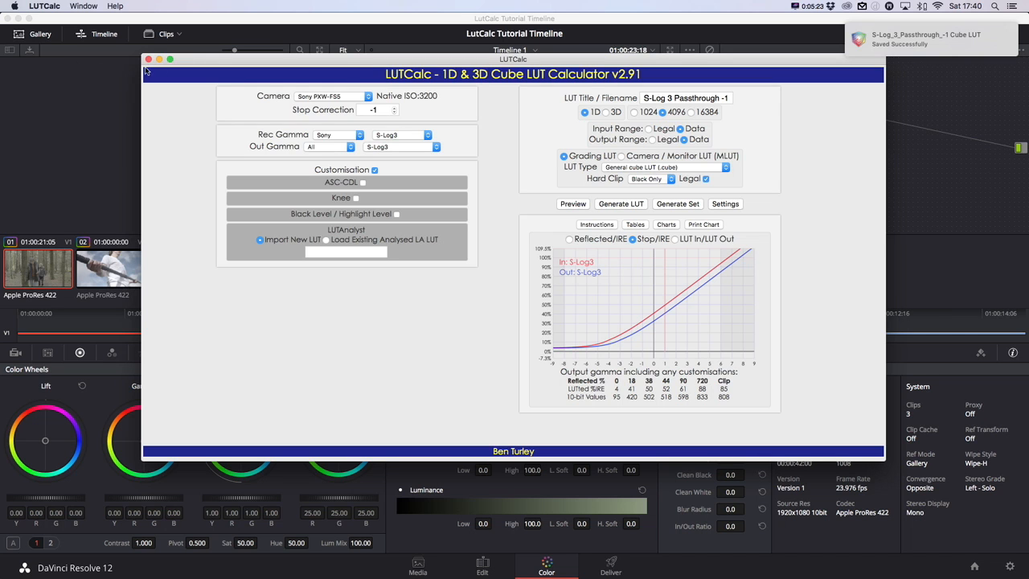
# - Switch back to DaVinci Resolve and open the LUT folder from the project's Color Management settings
pyautogui.moveTo(368, 54); pyautogui.dragTo(370, 68)
pyautogui.click(374, 22)
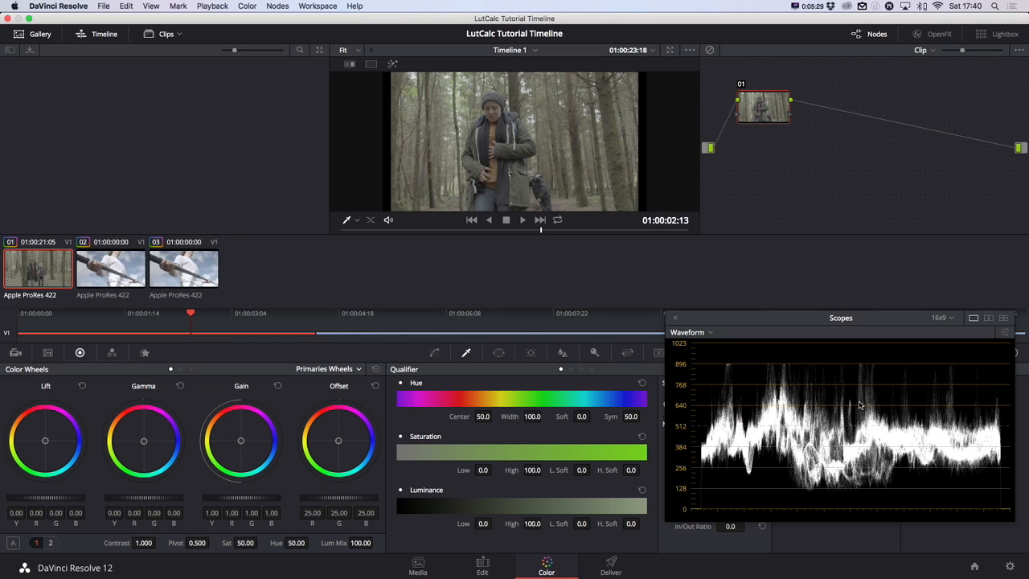
pyautogui.click(1011, 567)
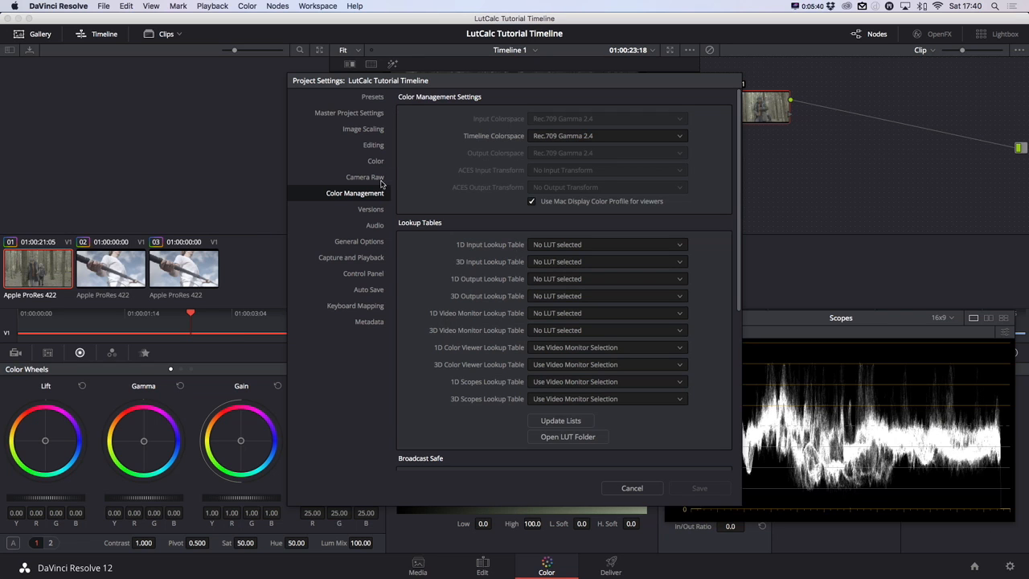
pyautogui.click(588, 442)
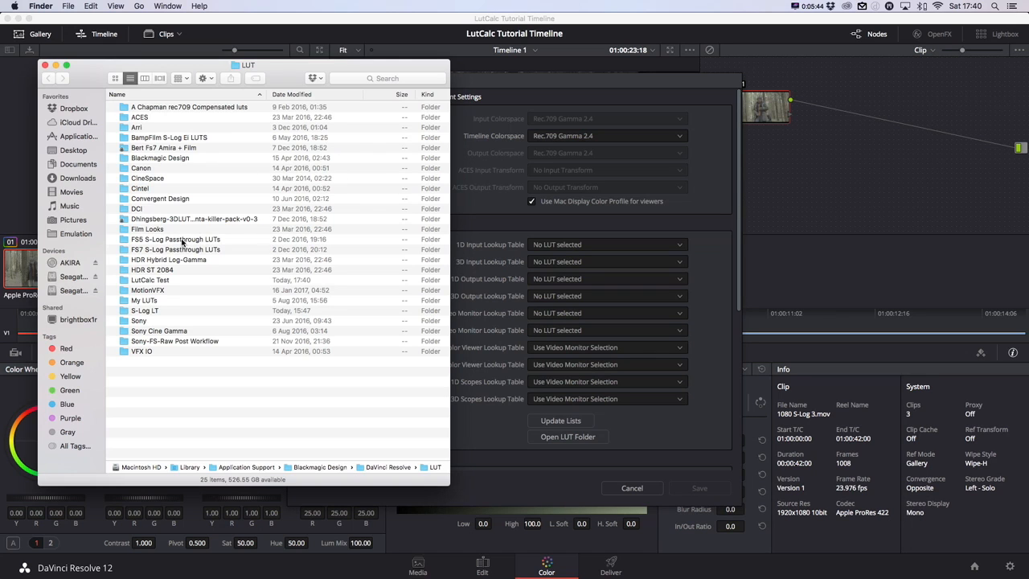
# - Check the cube file in the LutCalc Test folder, then update the project's LUT lists and save the project settings
pyautogui.doubleClick(167, 280)
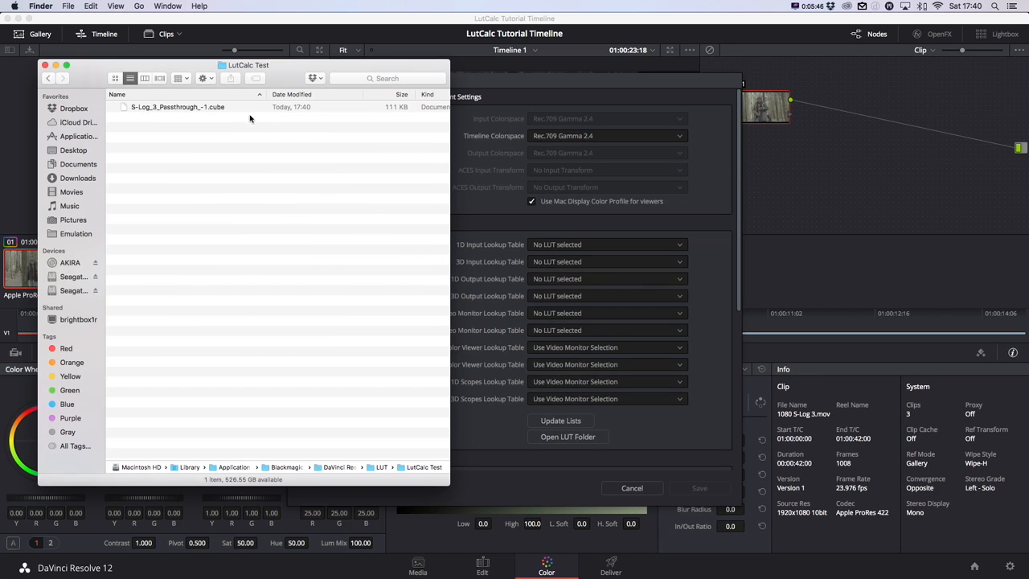
pyautogui.click(48, 78)
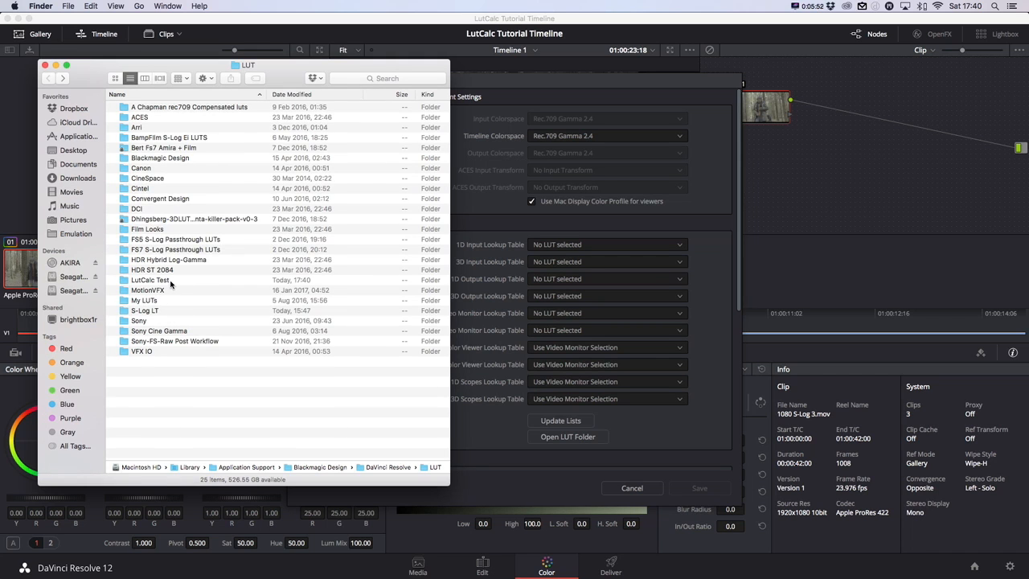
pyautogui.click(46, 64)
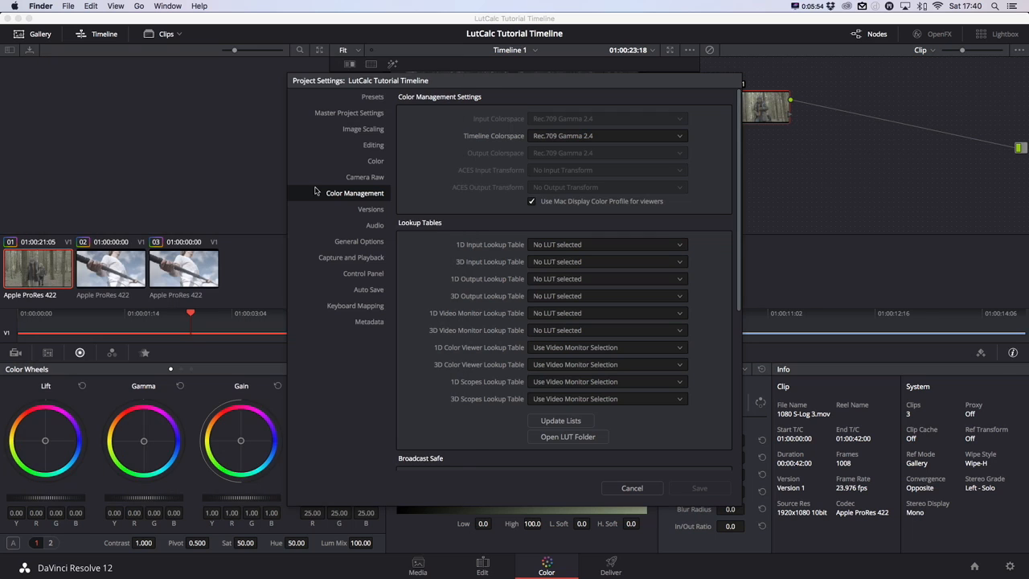
pyautogui.click(573, 423)
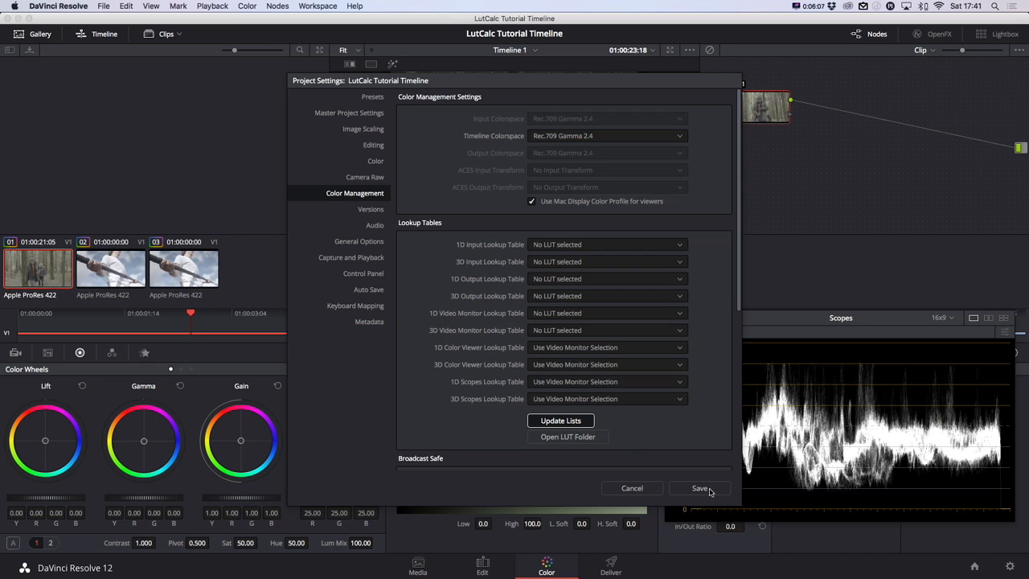
pyautogui.click(710, 490)
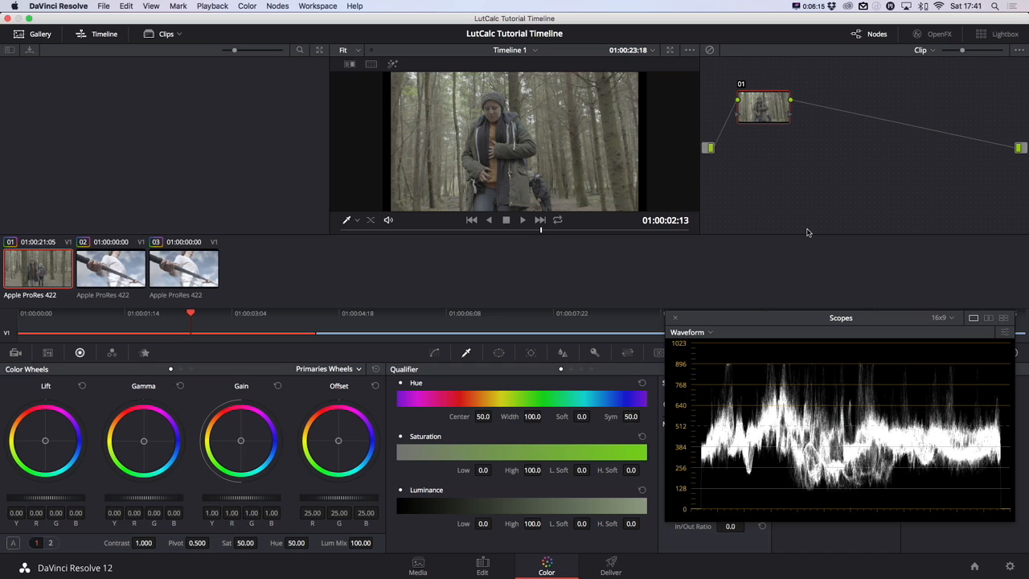
# - Apply the Sony 3D LUT SLog3SGamut3.CineToLC-709TypeA to node 01
pyautogui.rightClick(756, 112)
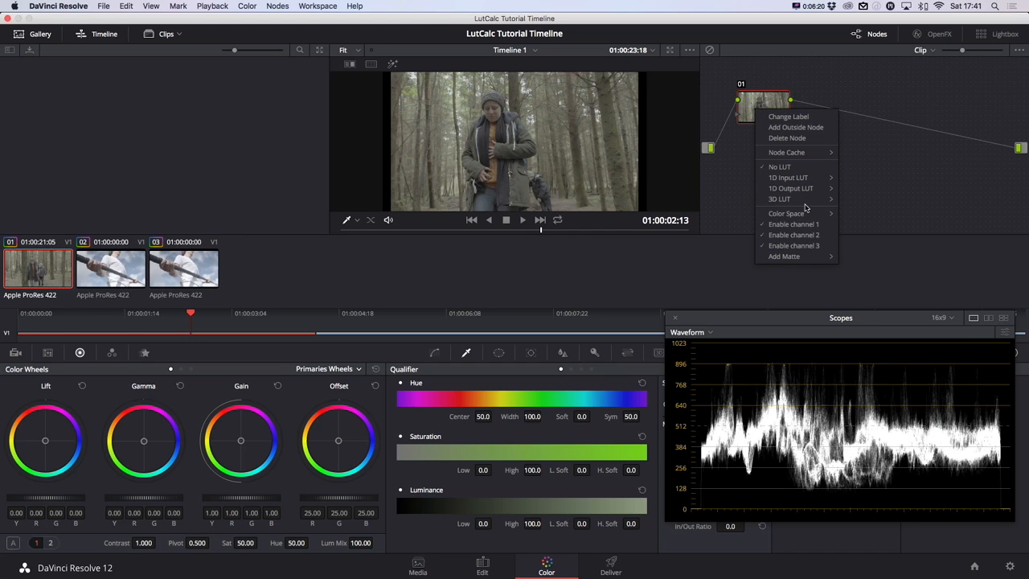
pyautogui.moveTo(796, 199)
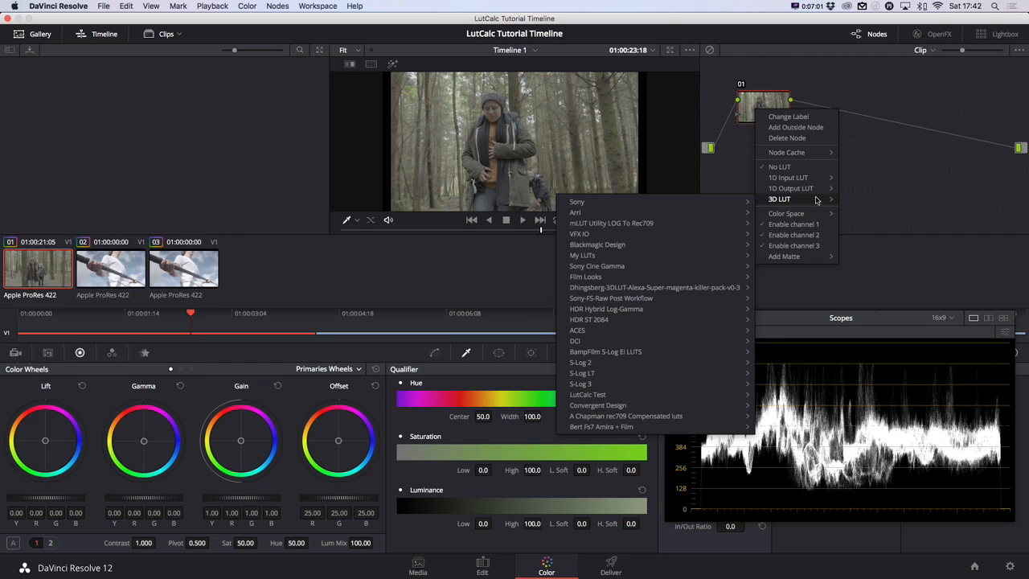
pyautogui.moveTo(744, 203)
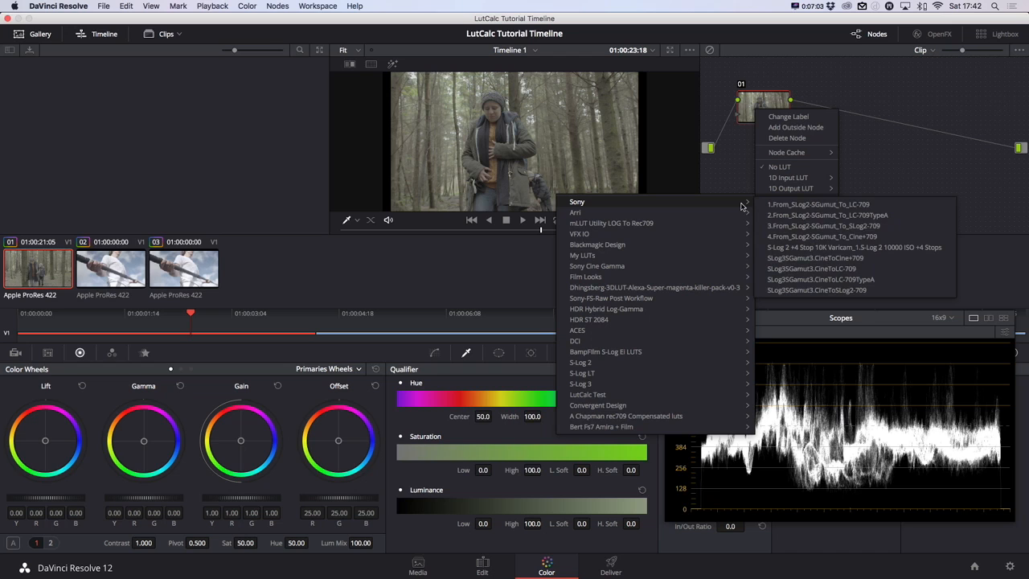
pyautogui.click(877, 280)
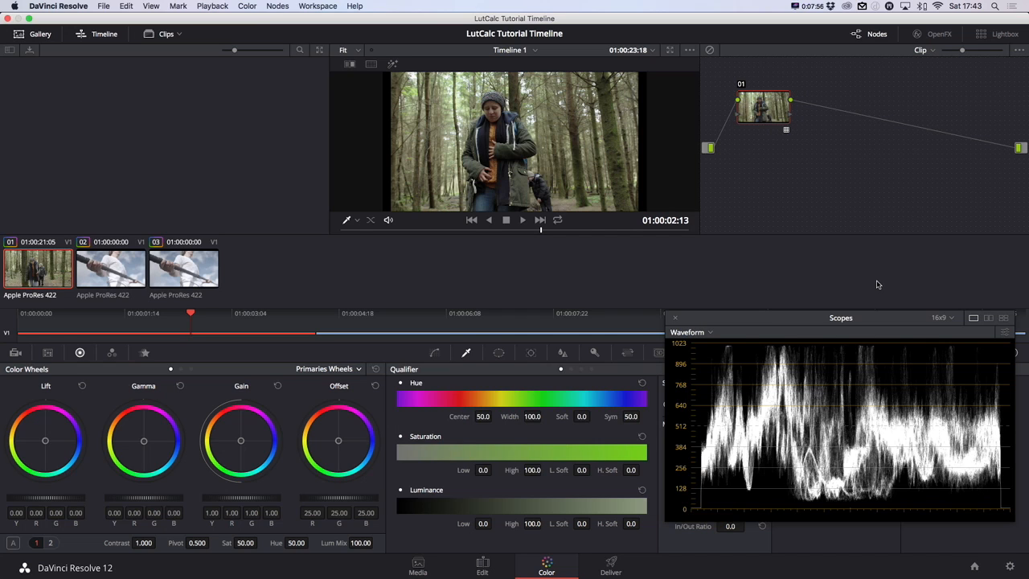
pyautogui.click(873, 317)
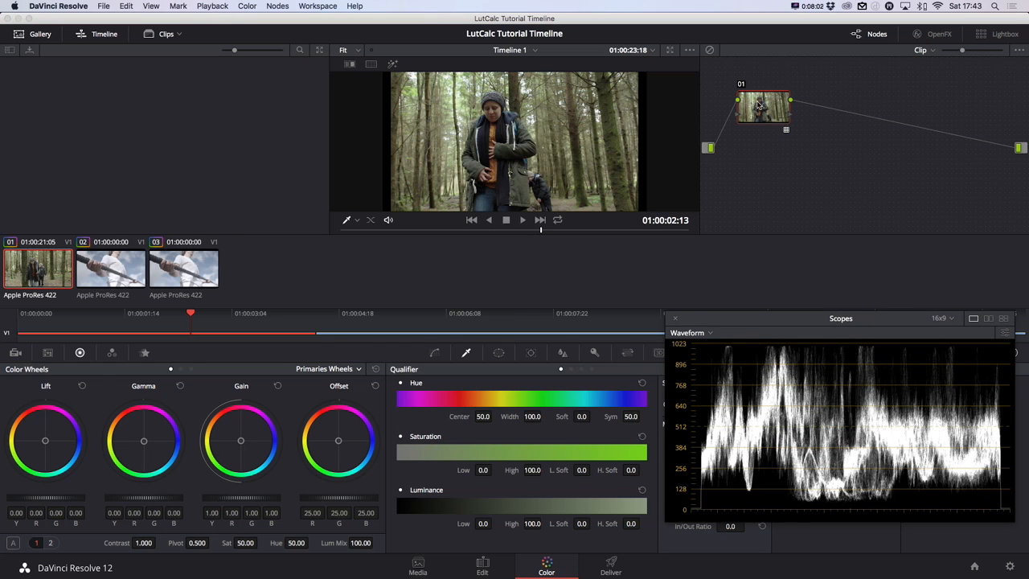
# - Move node 01 close to the graph's output and insert a serial node before it near the graph's input
pyautogui.moveTo(757, 107); pyautogui.dragTo(758, 108)
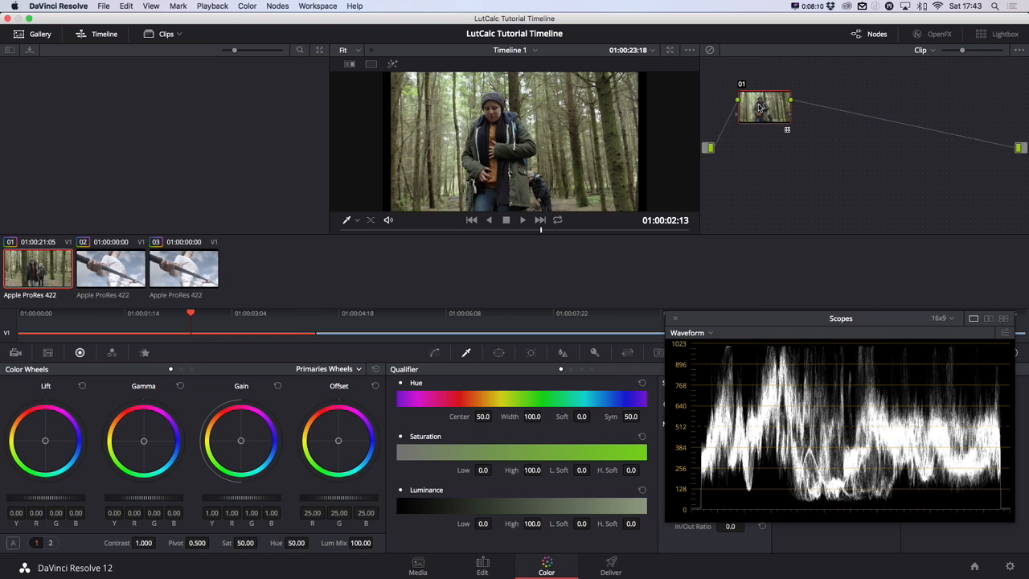
pyautogui.moveTo(759, 107); pyautogui.dragTo(953, 115)
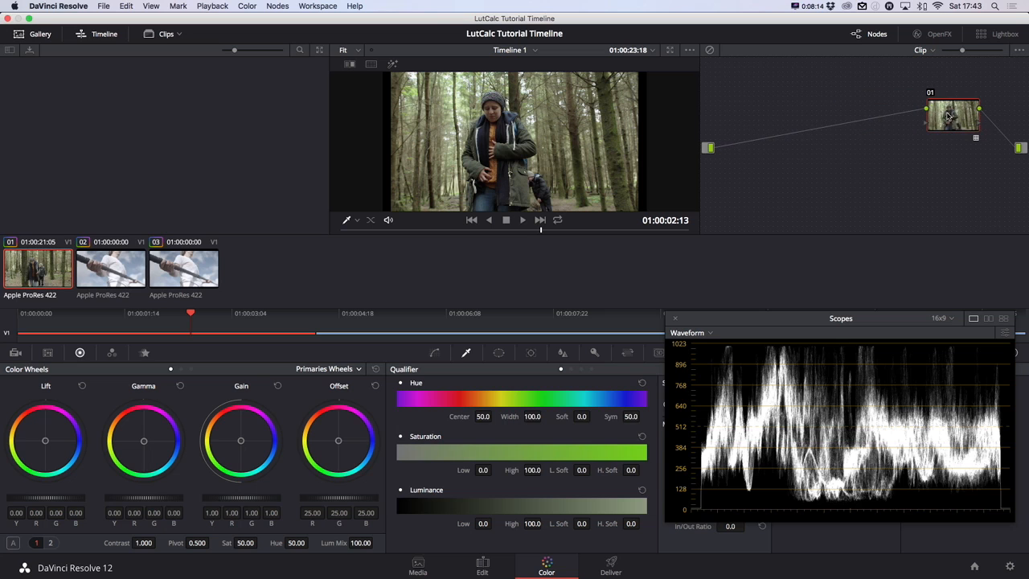
pyautogui.click(280, 7)
pyautogui.click(334, 29)
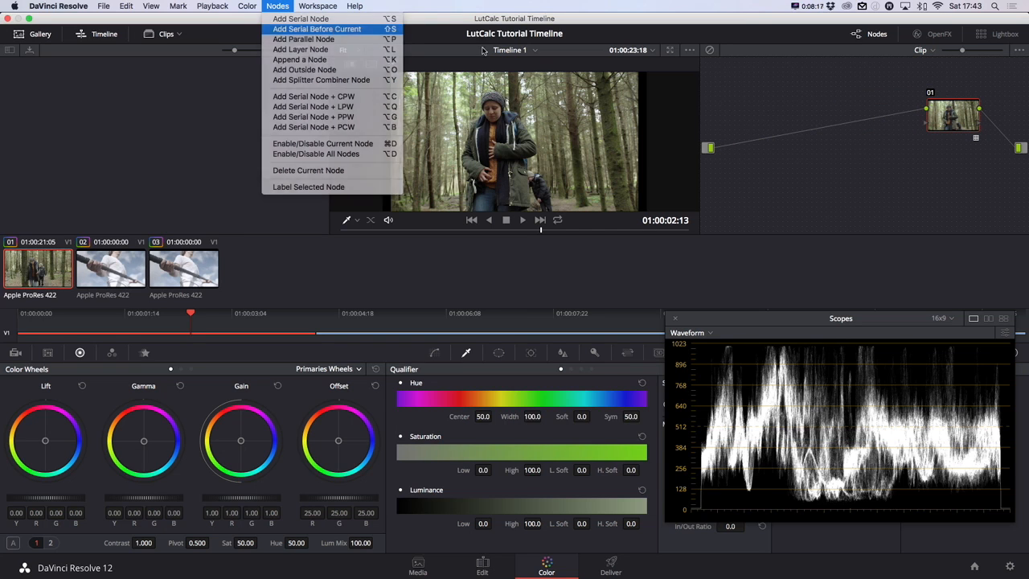
pyautogui.moveTo(953, 181); pyautogui.dragTo(781, 127)
# - Apply the 3D LUT S-Log_3_Passthrough_-1 from the LutCalc Test folder to node 02
pyautogui.rightClick(784, 127)
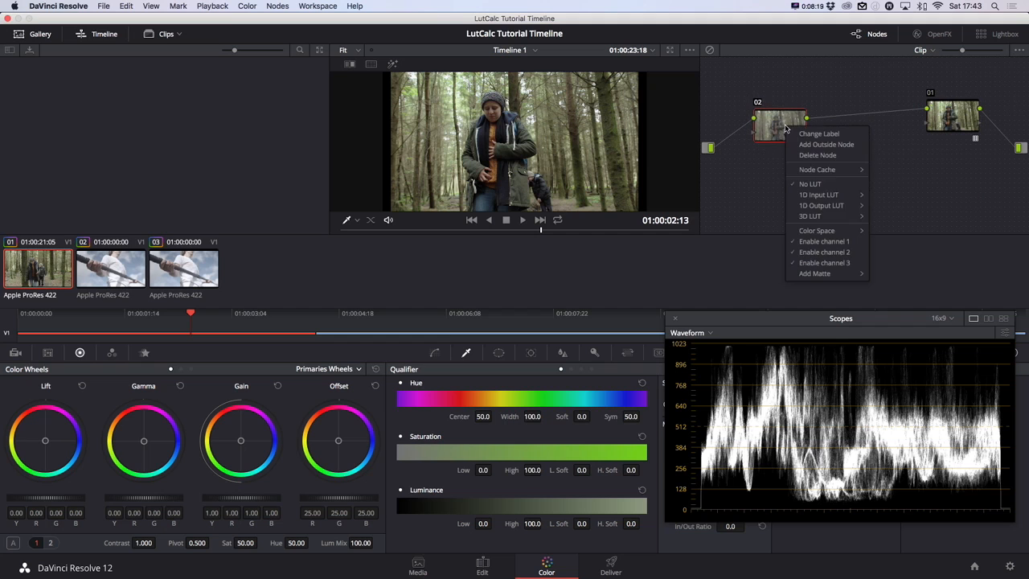
pyautogui.moveTo(813, 221)
pyautogui.moveTo(718, 221)
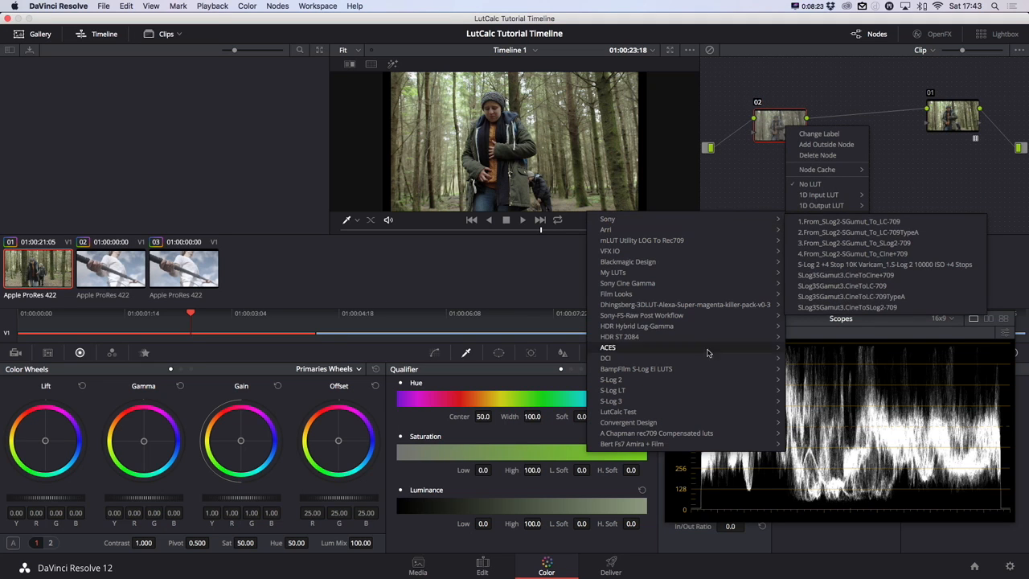
pyautogui.moveTo(711, 416)
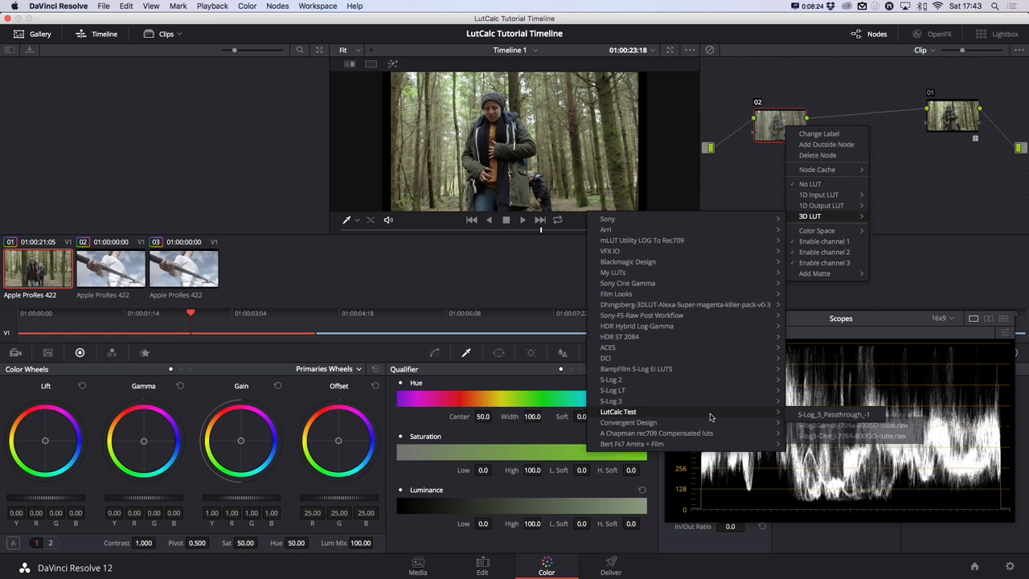
pyautogui.click(819, 417)
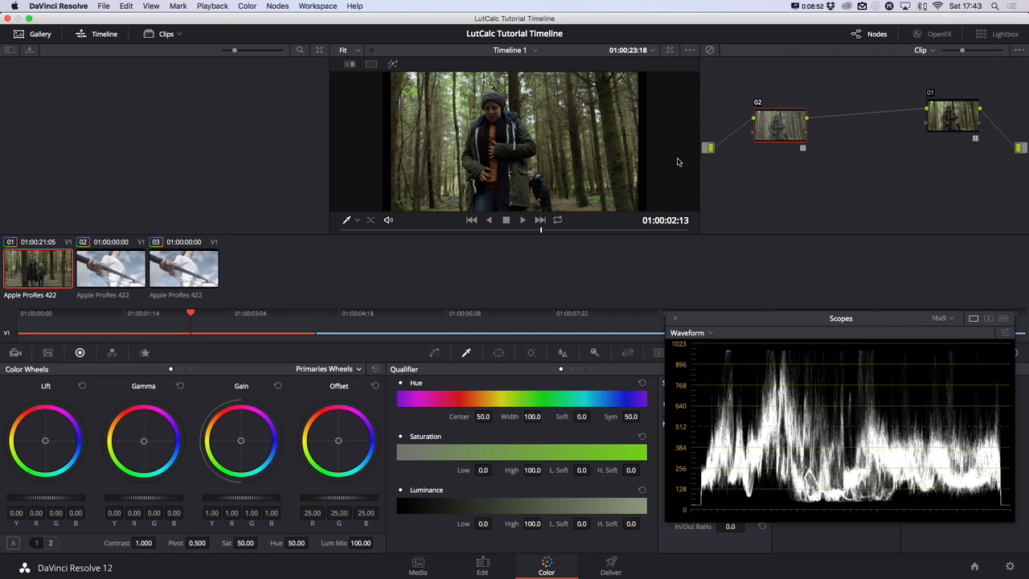
# - Toggle node 02 off and on repeatedly to compare the image and waveform with and without the exposure LUT
pyautogui.press('super+d')
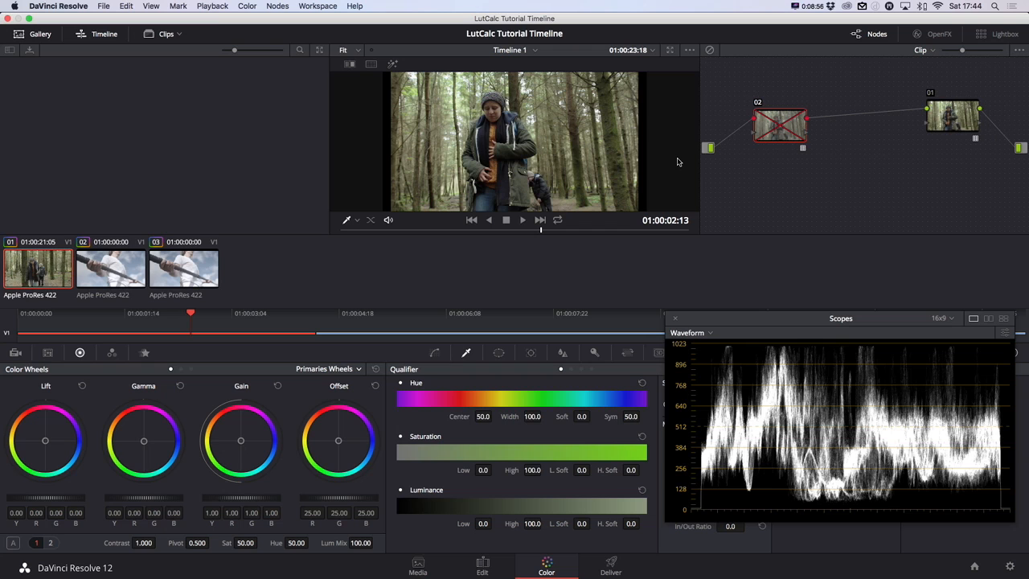
pyautogui.press('super+d')
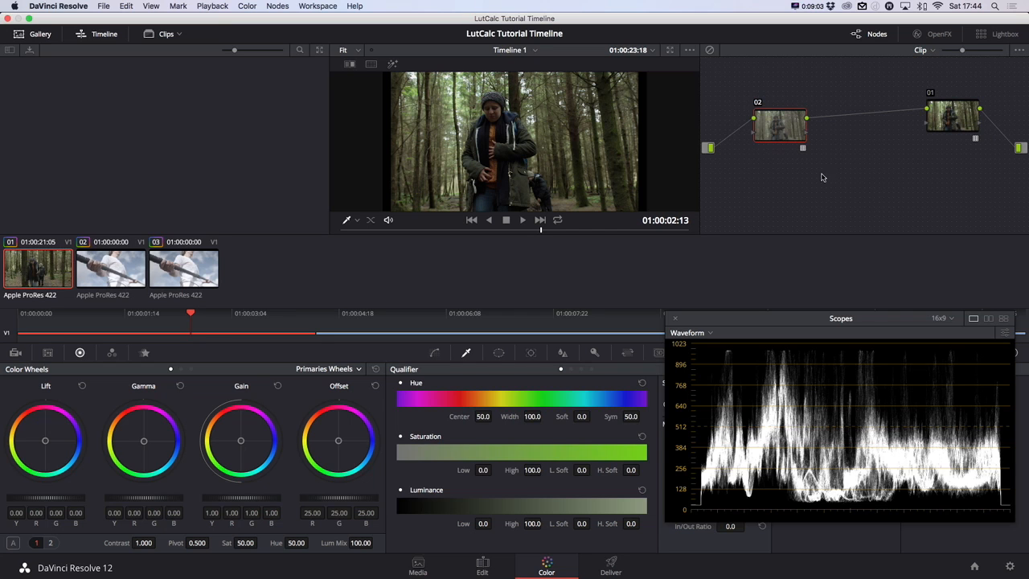
pyautogui.press('super+d')
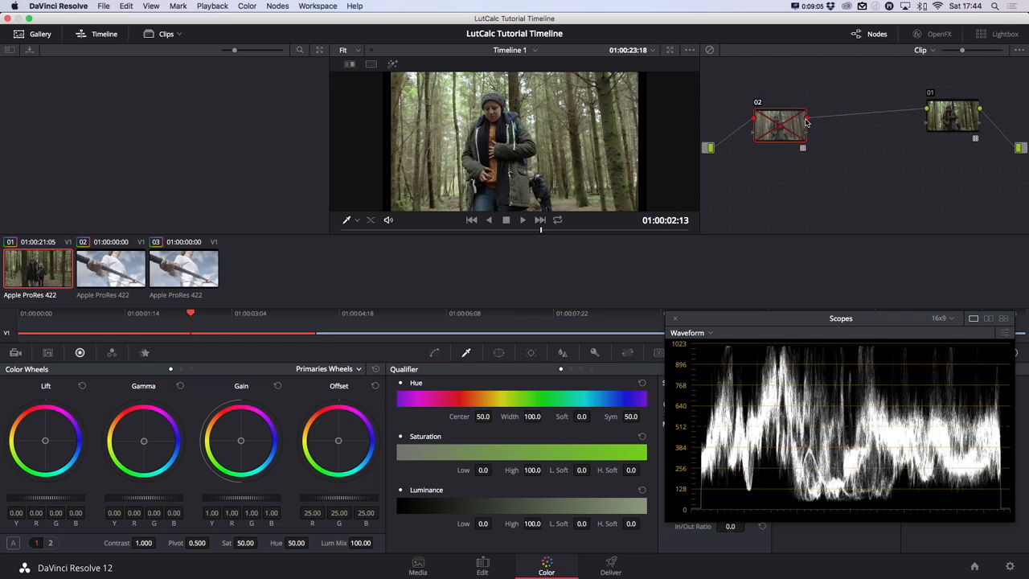
pyautogui.press('super+d')
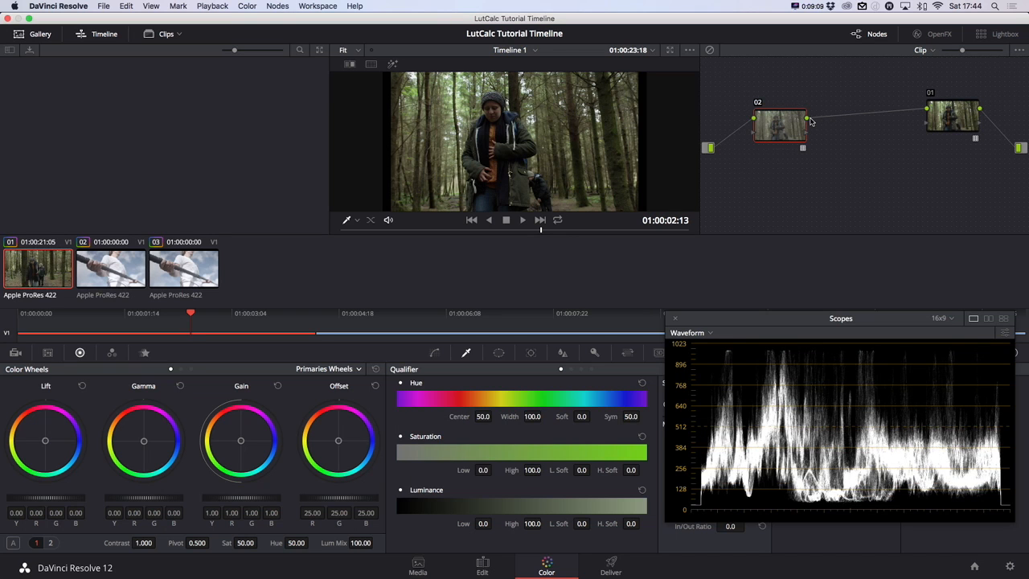
pyautogui.press('super+d')
pyautogui.press('super+d')
# - Disable node 01 and toggle node 02 off and on to examine the exposure LUT's effect on the ungraded log waveform
pyautogui.click(955, 123)
pyautogui.press('super+d')
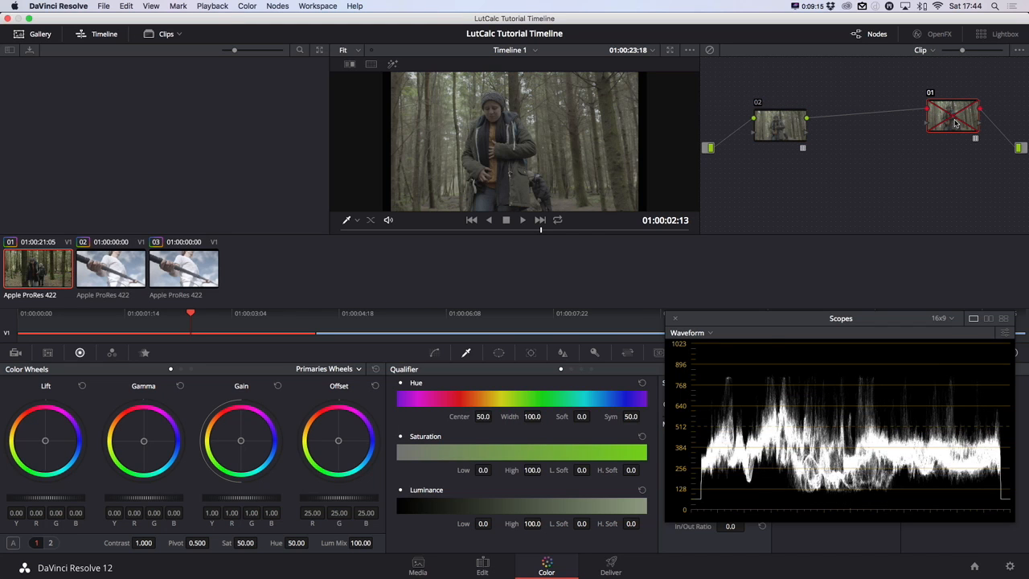
pyautogui.click(780, 124)
pyautogui.press('super+d')
pyautogui.press('super+d')
pyautogui.press('super+d')
pyautogui.press('super+d')
pyautogui.press('super+d')
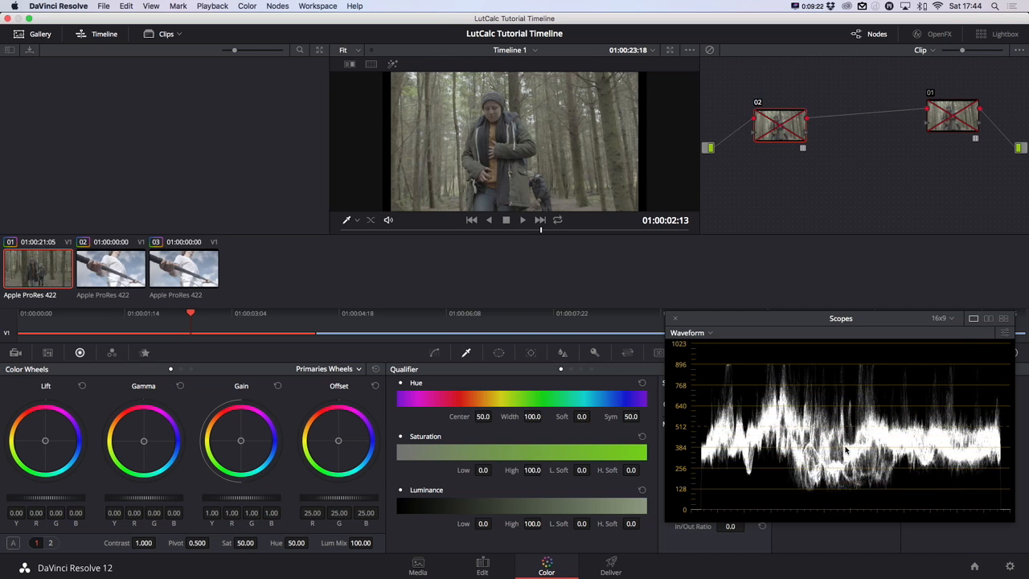
pyautogui.press('super+d')
pyautogui.press('super+d')
pyautogui.press('super+d')
pyautogui.press('super+d')
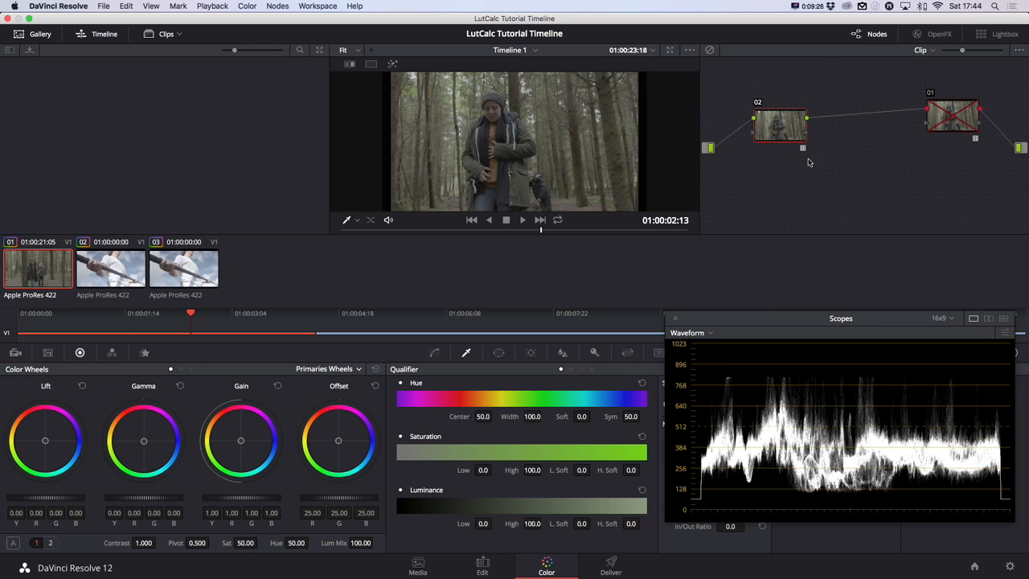
# - Add a serial node between nodes 02 and 01 and disable node 02
pyautogui.hotkey('alt', 's')
pyautogui.moveTo(794, 131); pyautogui.dragTo(782, 125)
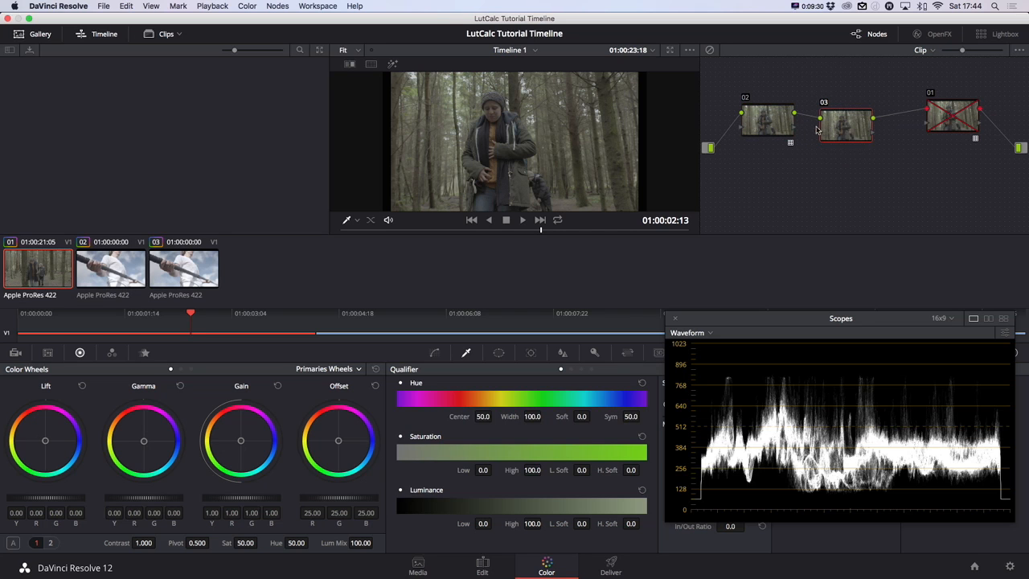
pyautogui.hotkey('ctrl', 'd')
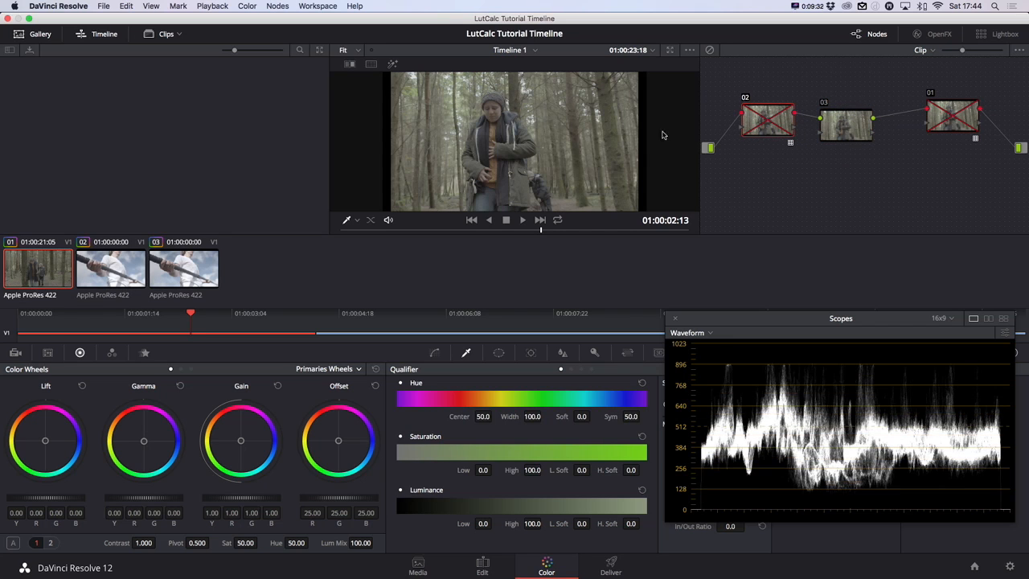
# - Lower node 03's Offset to 14.85 on all channels, enable node 01, and refine the Offset to 14.75
pyautogui.click(854, 130)
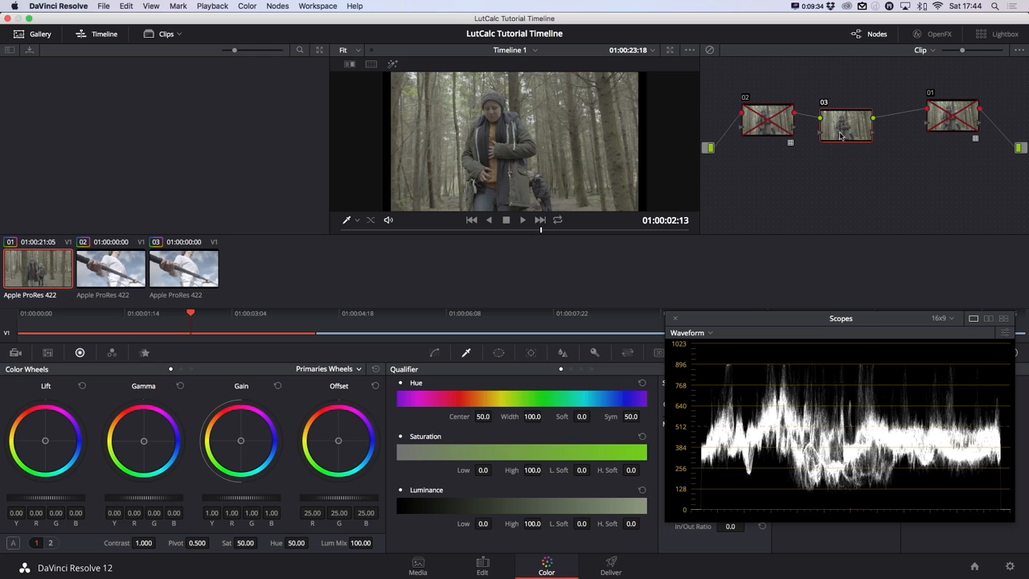
pyautogui.moveTo(365, 501); pyautogui.dragTo(218, 497)
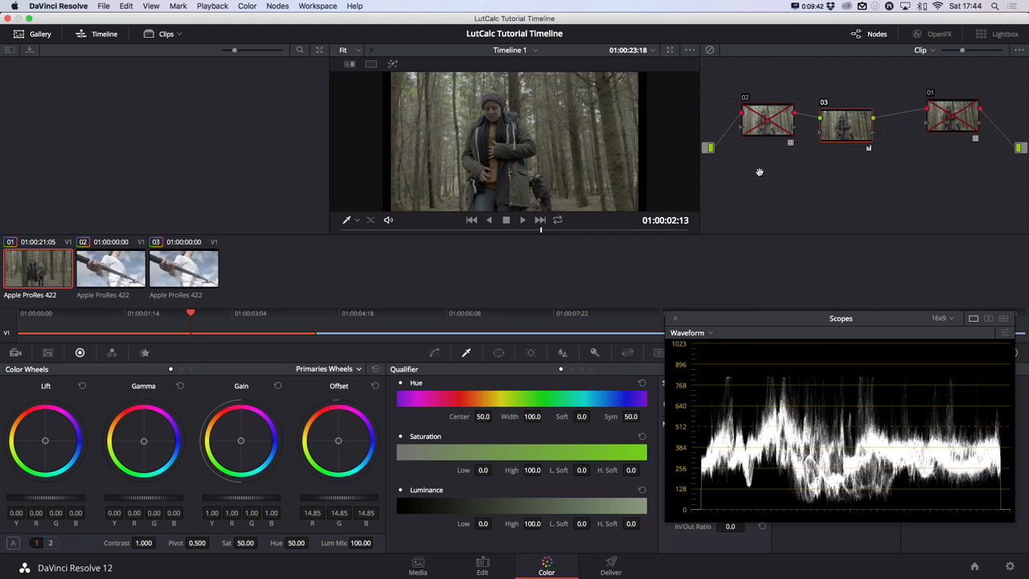
pyautogui.click(951, 130)
pyautogui.press('super+d')
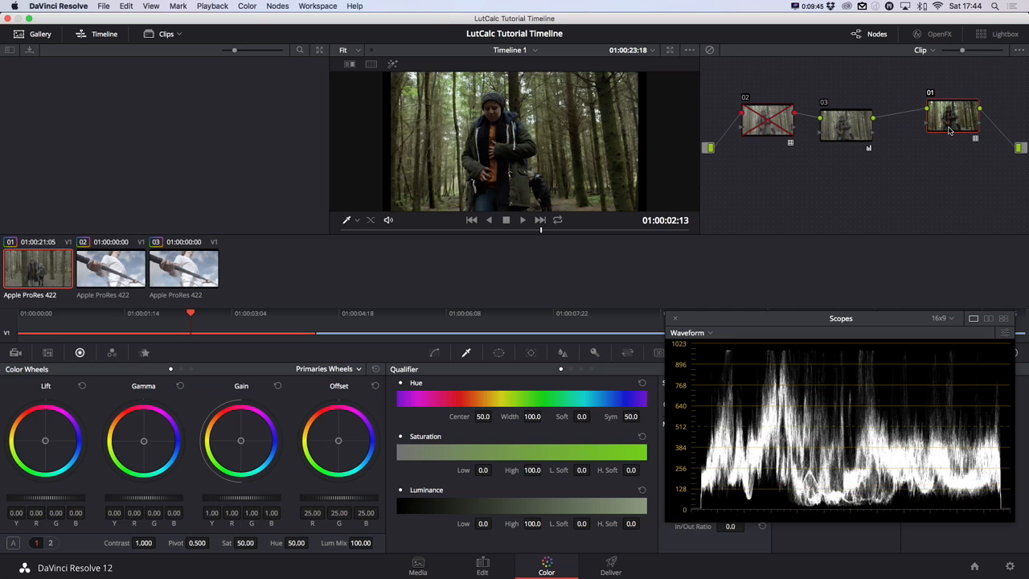
pyautogui.click(844, 129)
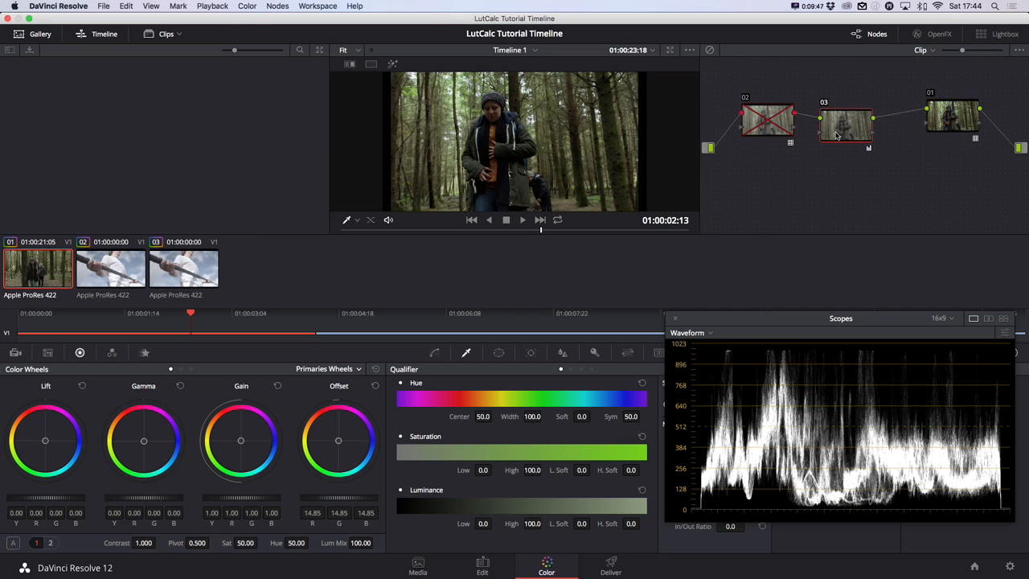
pyautogui.moveTo(337, 500); pyautogui.dragTo(329, 500)
# - Delete node 03 with its Offset correction and enable node 02 again
pyautogui.moveTo(834, 131); pyautogui.dragTo(853, 139)
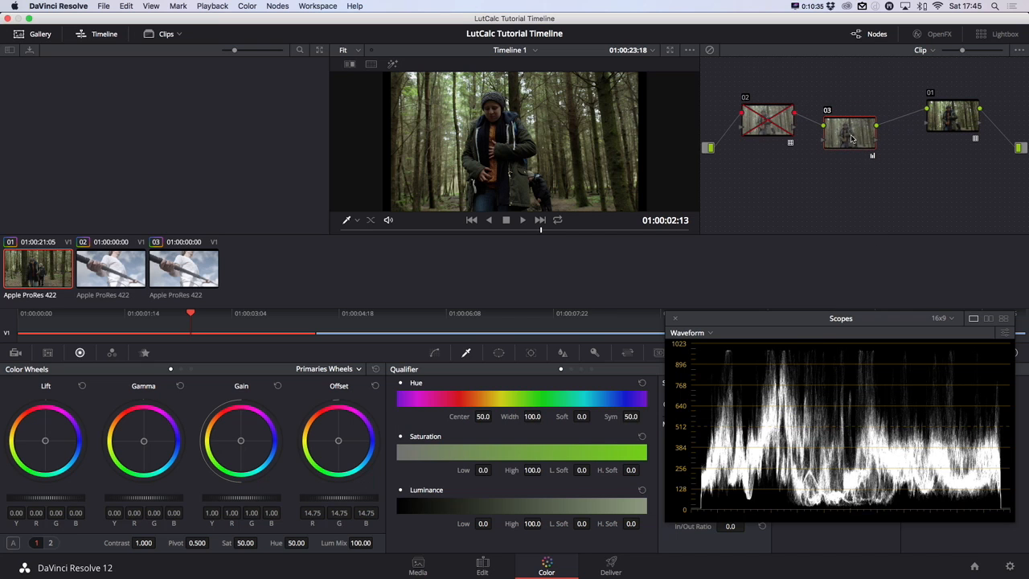
pyautogui.press('Delete')
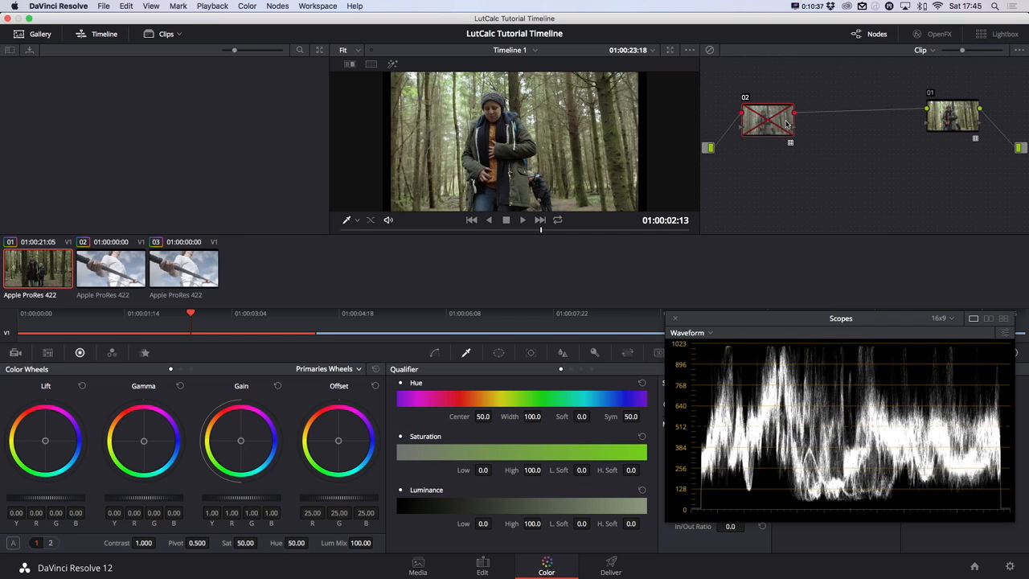
pyautogui.press('super+d')
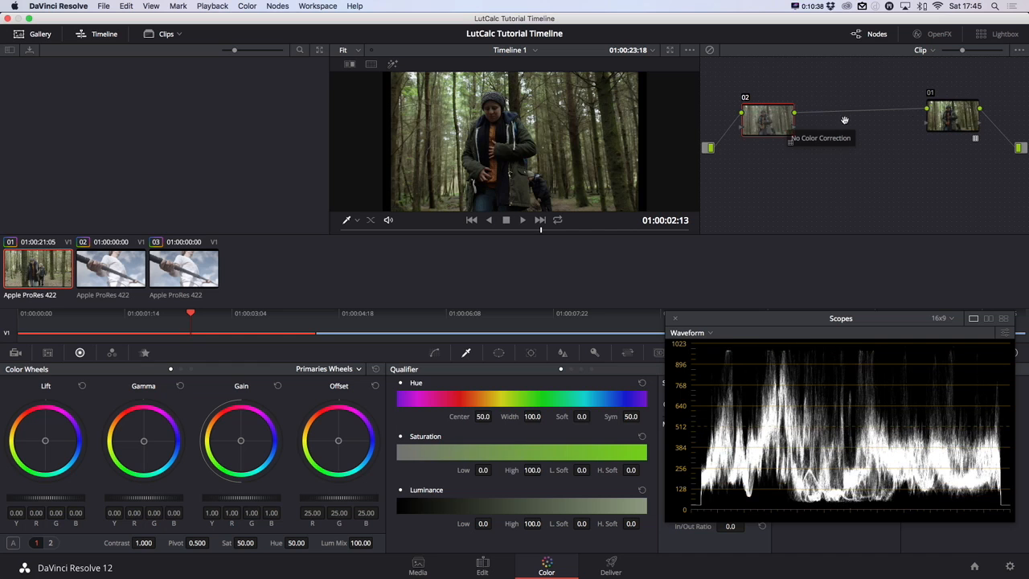
# - Disable node 01 and reposition node 02 in the node graph
pyautogui.click(948, 114)
pyautogui.hotkey('ctrl', 'd')
pyautogui.moveTo(766, 121); pyautogui.dragTo(780, 103)
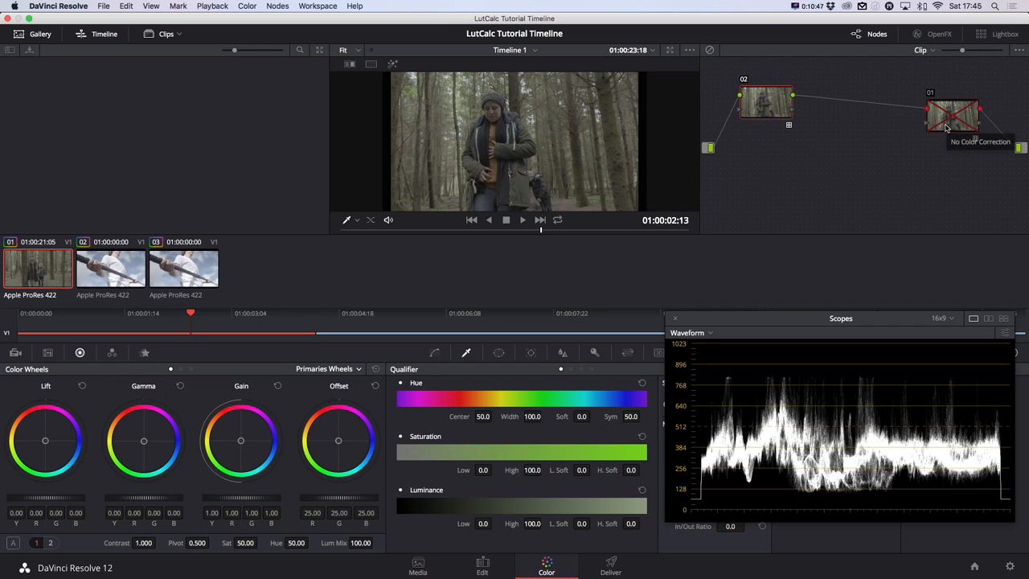
pyautogui.moveTo(759, 105); pyautogui.dragTo(779, 121)
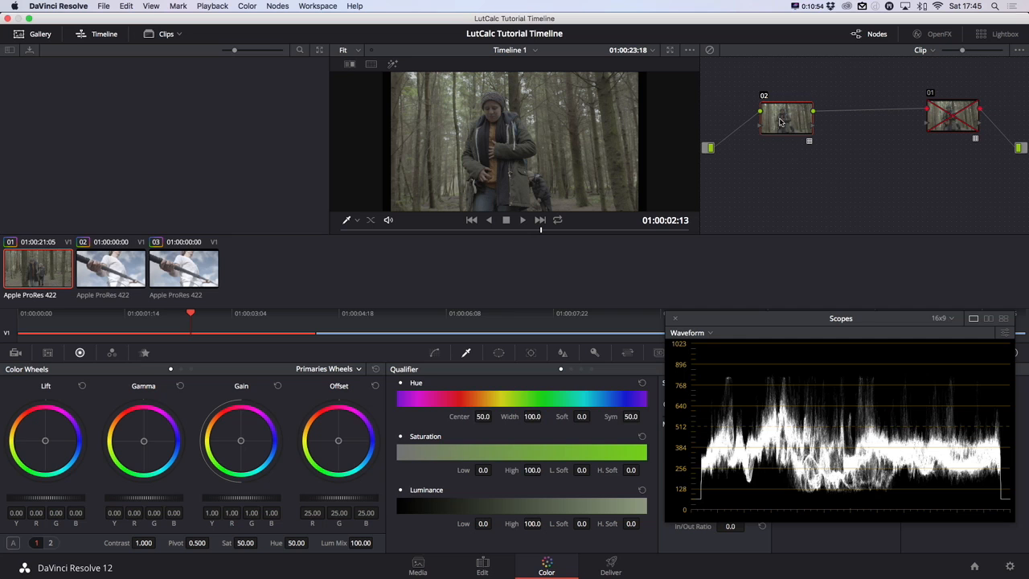
# - Enable node 01 again and change its 3D LUT to S-Log_3_LT from the S-Log LT set
pyautogui.click(954, 123)
pyautogui.hotkey('ctrl', 'd')
pyautogui.rightClick(954, 124)
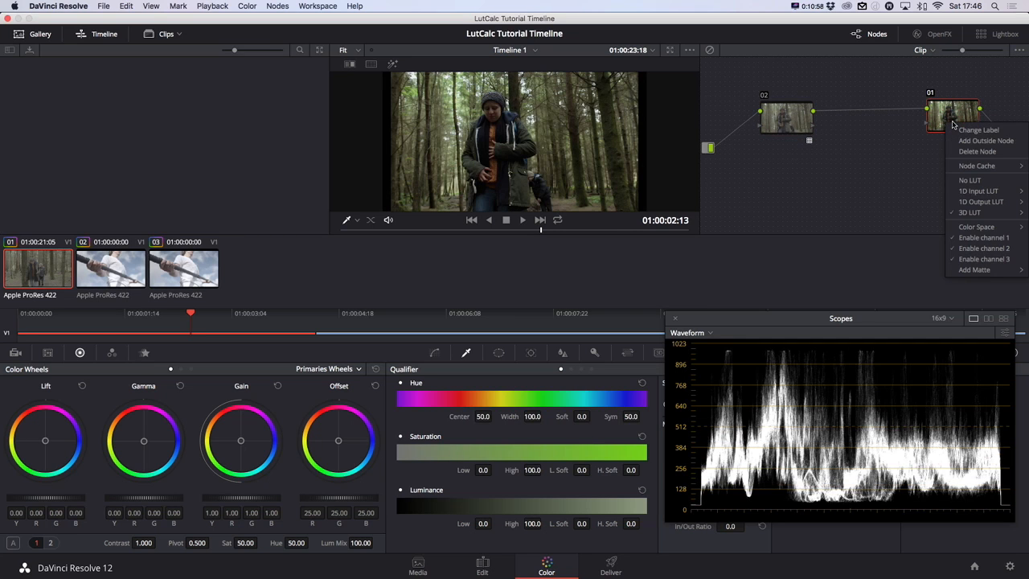
pyautogui.moveTo(952, 215)
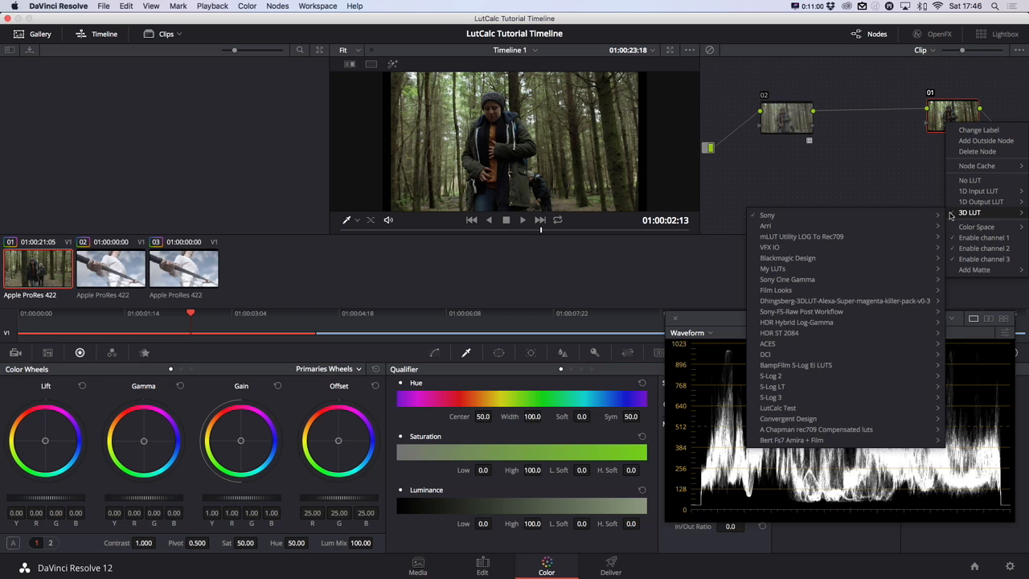
pyautogui.moveTo(898, 215)
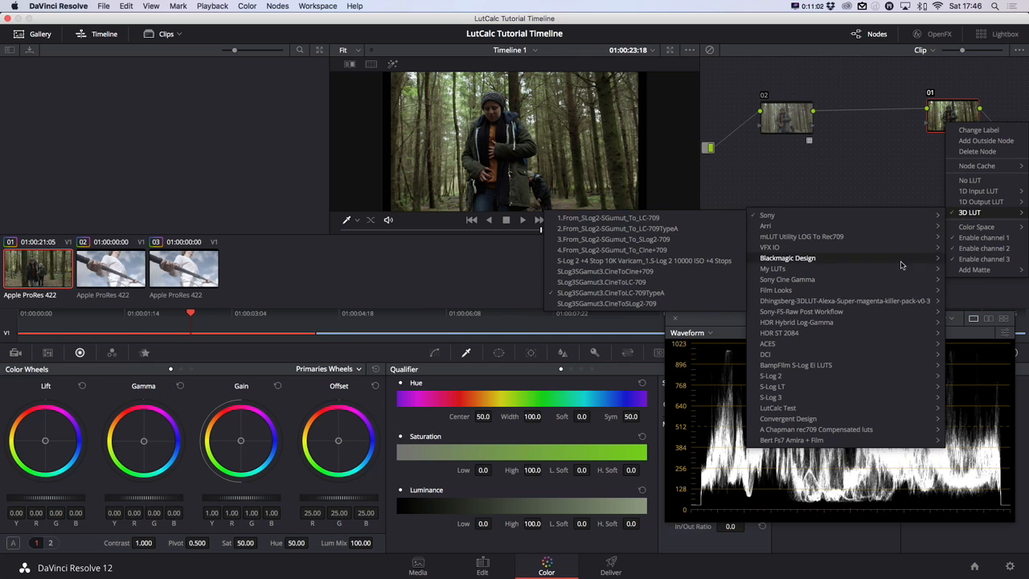
pyautogui.moveTo(900, 386)
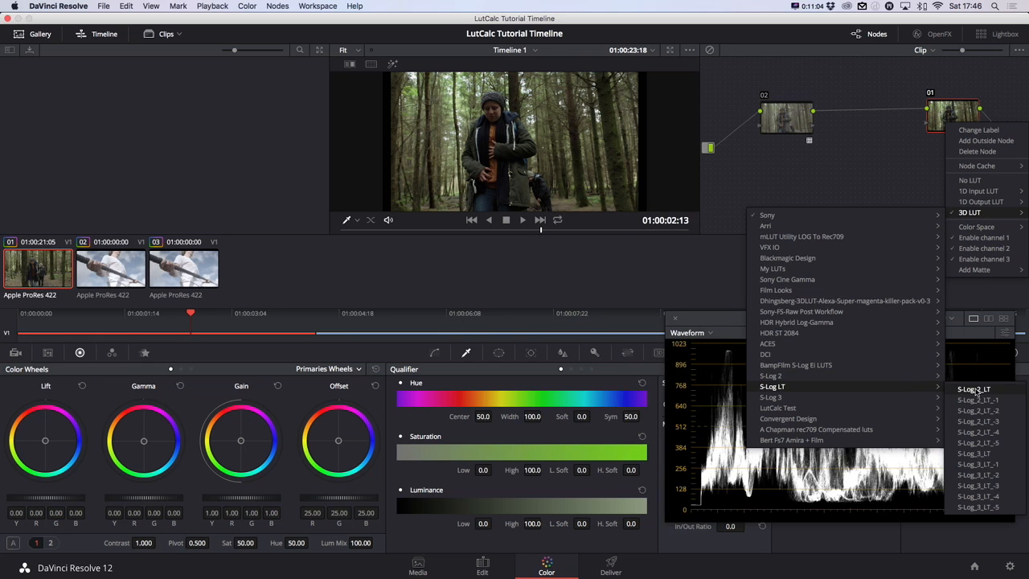
pyautogui.click(995, 455)
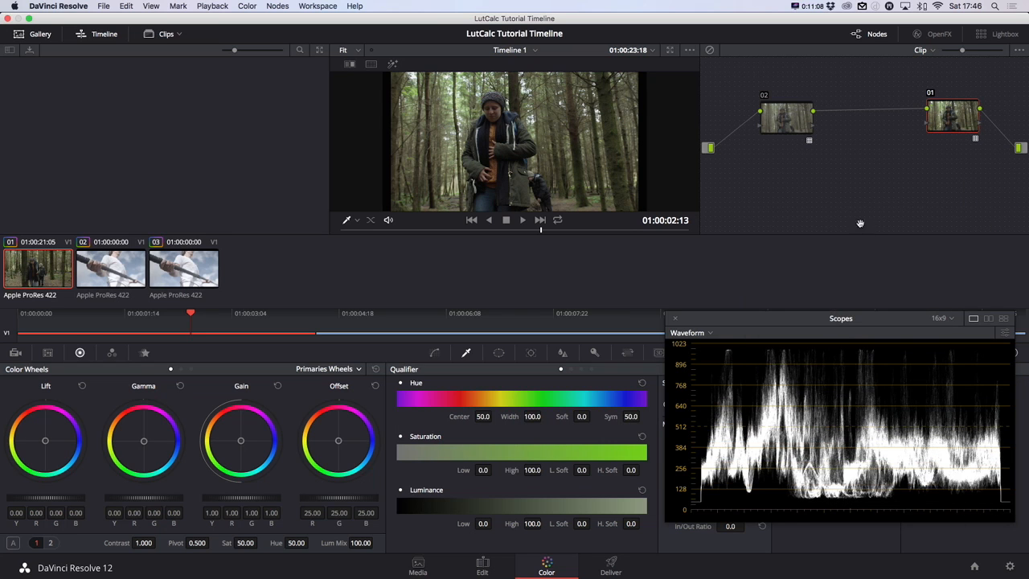
# - Move nodes 02 and 01 closer together in the node graph and add a serial node after node 01
pyautogui.moveTo(804, 128); pyautogui.dragTo(787, 125)
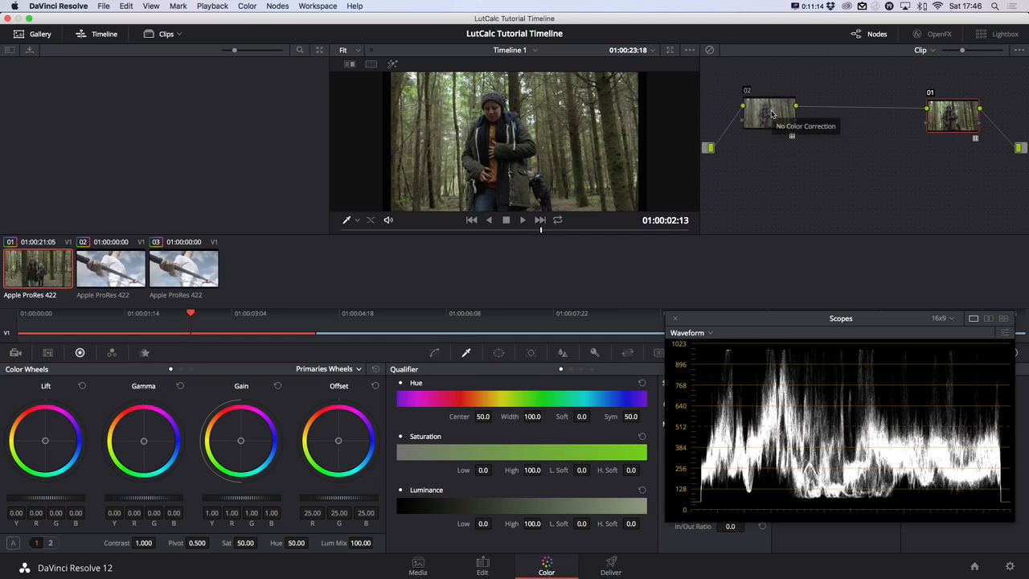
pyautogui.moveTo(770, 108); pyautogui.dragTo(772, 110)
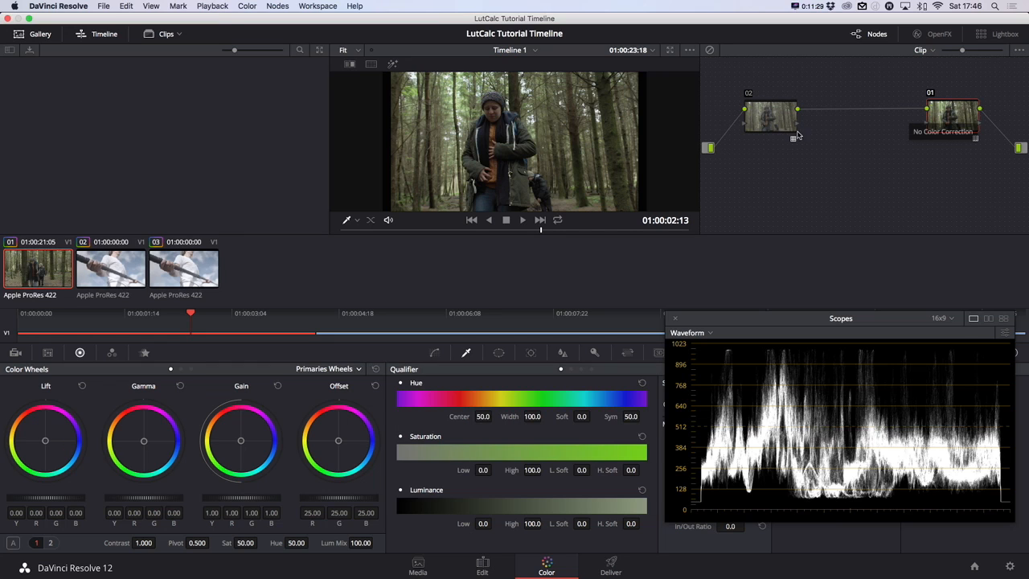
pyautogui.moveTo(957, 119); pyautogui.dragTo(864, 119)
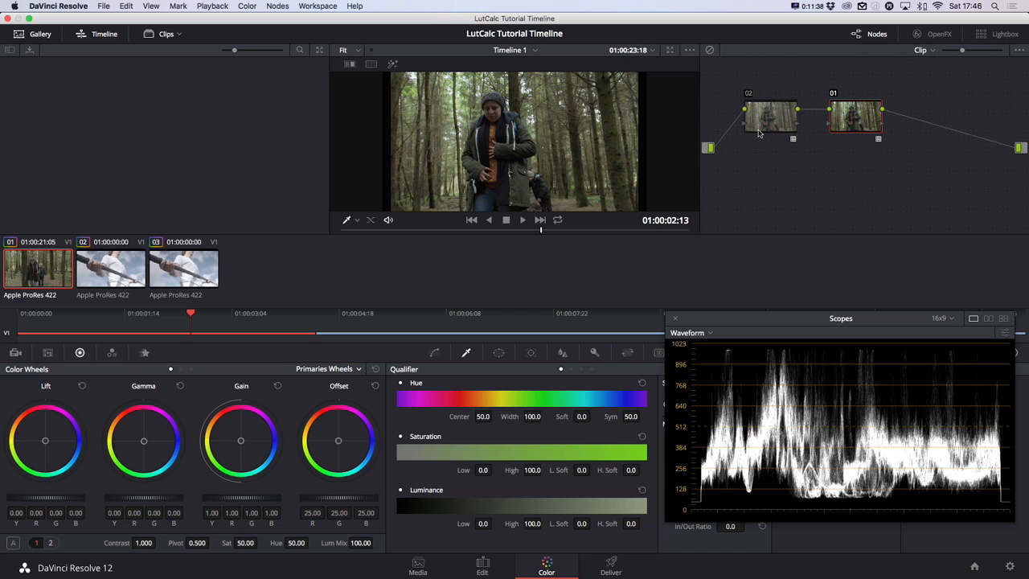
pyautogui.hotkey('alt', 's')
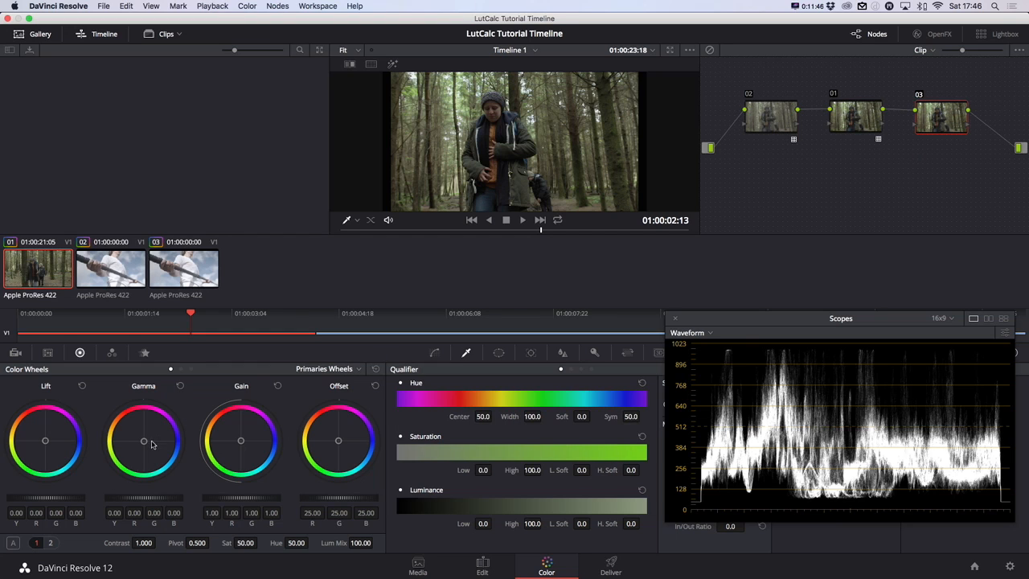
# - Grade node 03 with bluer Lift, slightly redder Gamma and warmer Gain, setting saturation to 43.20 and Offset to 23.65 on all channels
pyautogui.moveTo(241, 443); pyautogui.dragTo(212, 430)
pyautogui.moveTo(47, 442); pyautogui.dragTo(93, 464)
pyautogui.moveTo(148, 443); pyautogui.dragTo(143, 439)
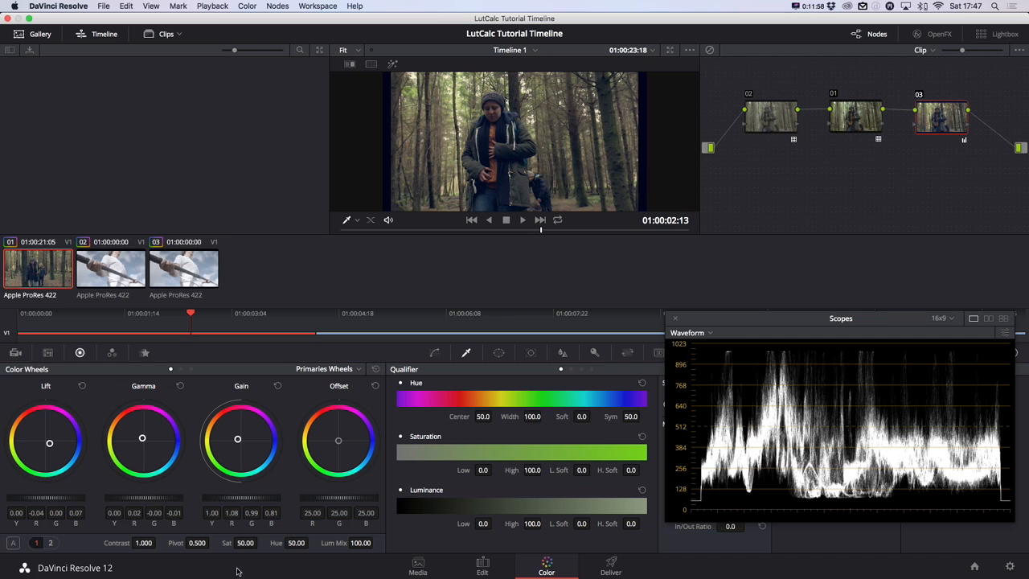
pyautogui.moveTo(241, 543); pyautogui.dragTo(229, 544)
pyautogui.moveTo(342, 498); pyautogui.dragTo(296, 501)
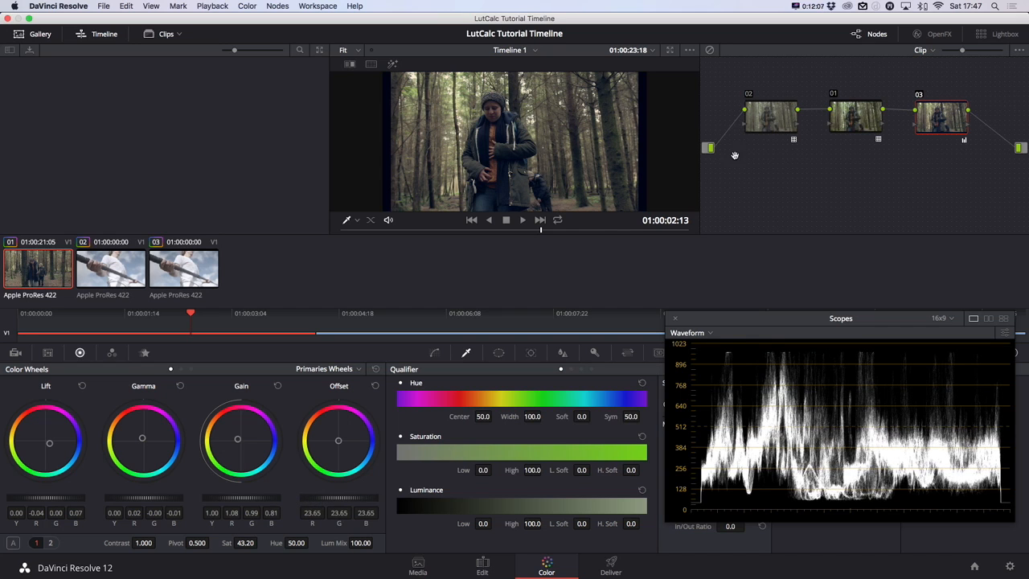
# - Toggle node 02 off and on to compare the grade with and without its exposure compensation
pyautogui.click(790, 119)
pyautogui.press('super+d')
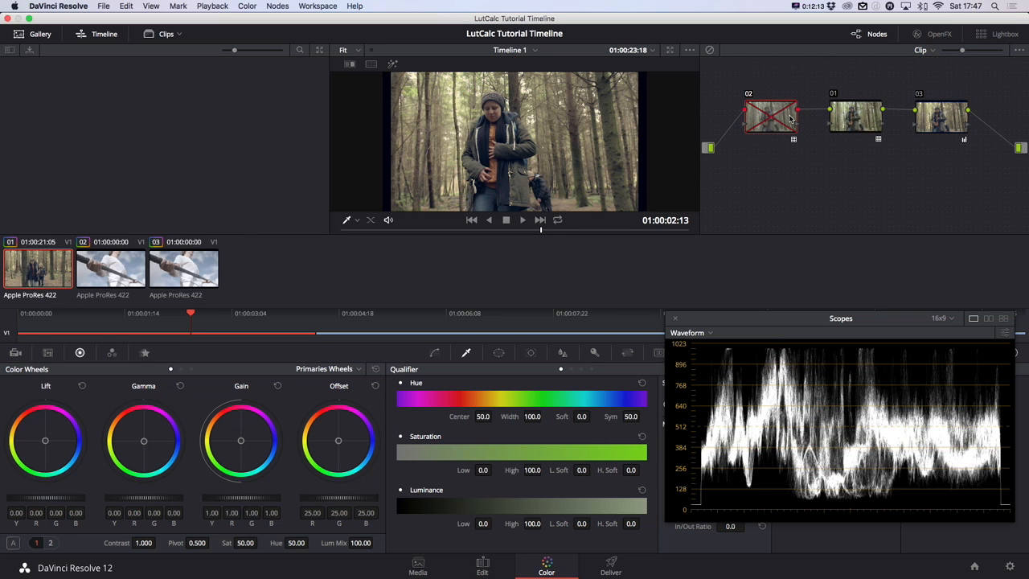
pyautogui.press('super+d')
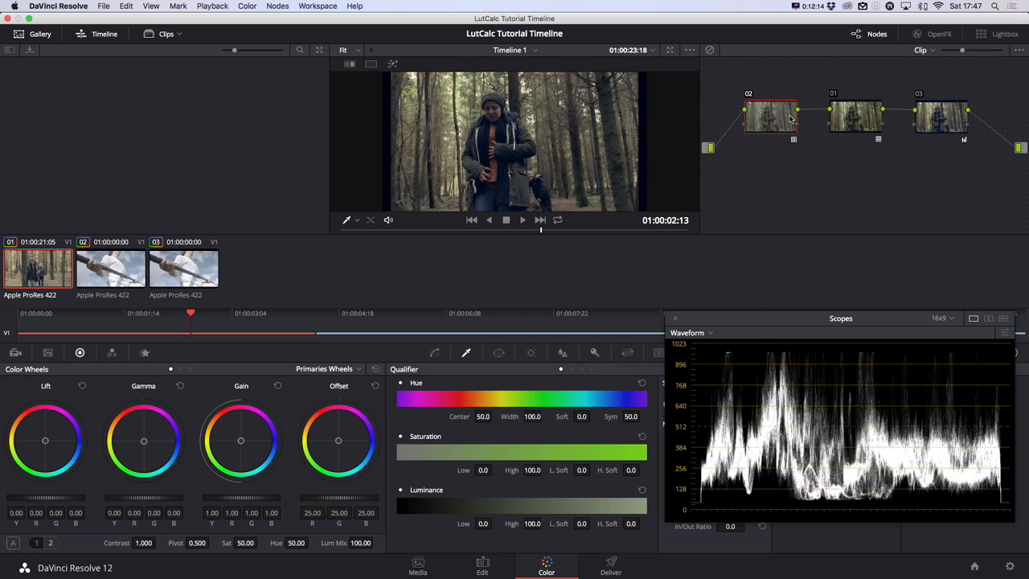
# - Toggle node 03 off and on repeatedly to compare the image with and without its color grade
pyautogui.click(868, 125)
pyautogui.click(940, 119)
pyautogui.press('super+d')
pyautogui.press('super+d')
pyautogui.press('super+d')
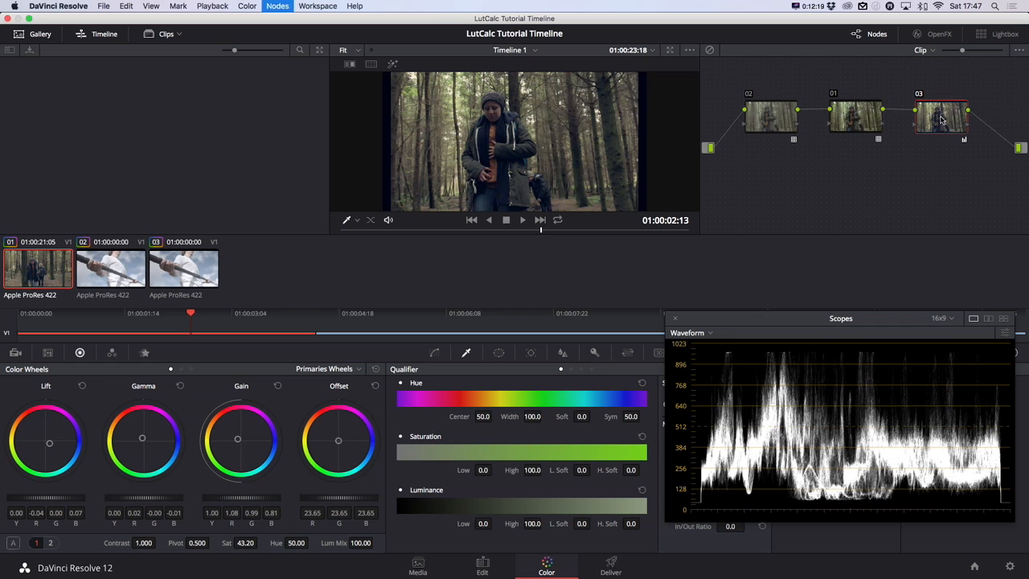
pyautogui.press('super+d')
pyautogui.press('super+d')
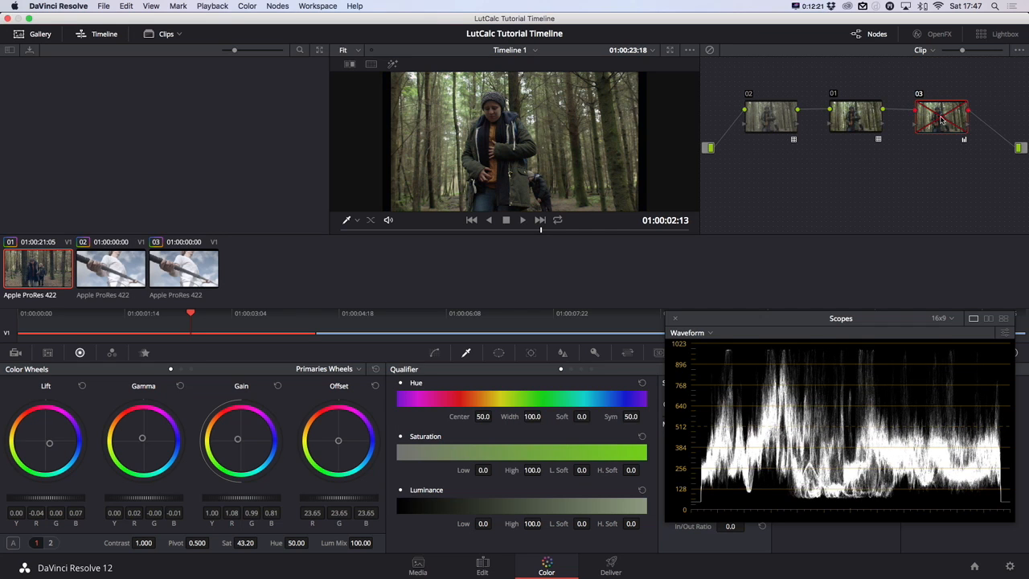
pyautogui.press('super+d')
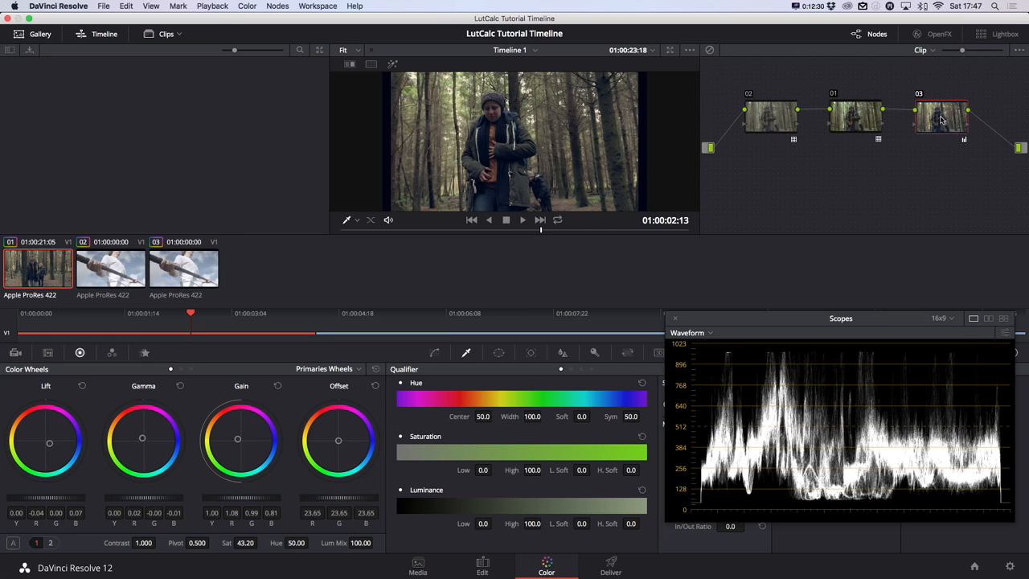
# - Disable nodes 03 and 01 so that only node 02 stays active
pyautogui.press('super+d')
pyautogui.click(866, 118)
pyautogui.press('super+d')
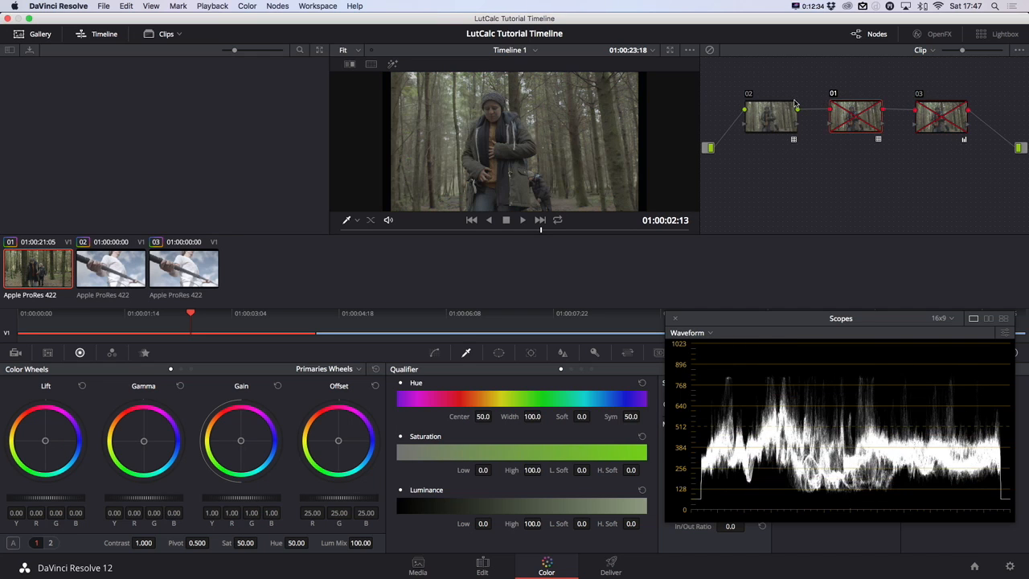
# - Toggle node 02 off and on to compare the original S-Log3 image with the exposure-compensated one
pyautogui.click(756, 113)
pyautogui.press('super+d')
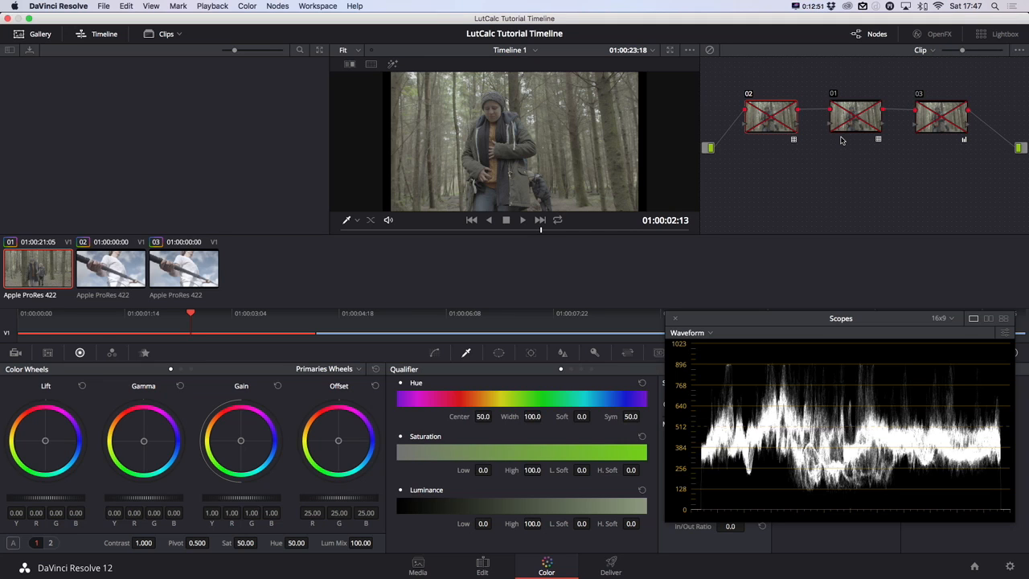
pyautogui.press('super+d')
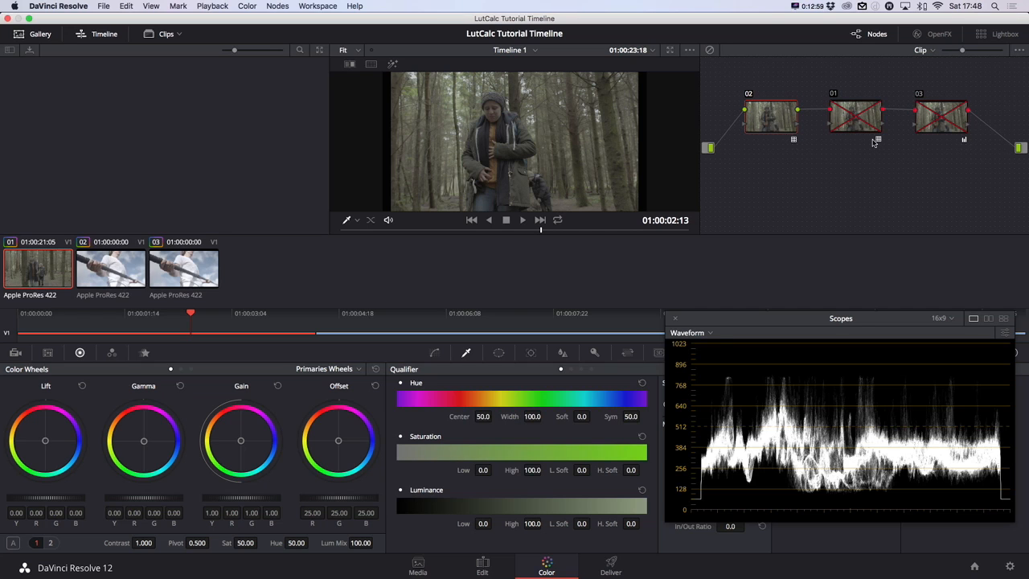
pyautogui.moveTo(774, 121); pyautogui.dragTo(773, 120)
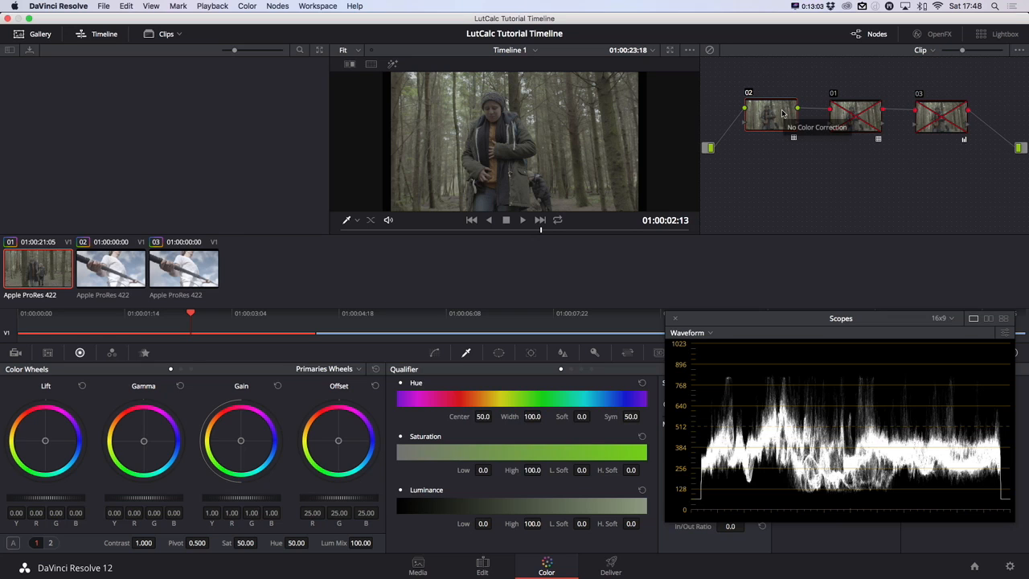
# - Switch to LUTCalc and change the LUT from 1D to 3D at 33x33x33
pyautogui.hotkey('ctrl', 'Up')
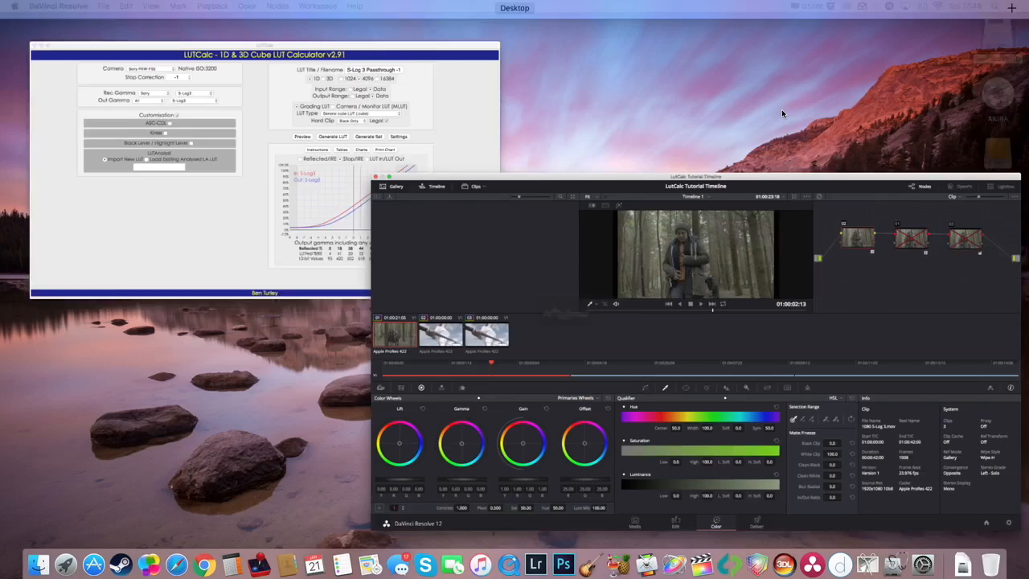
pyautogui.click(392, 138)
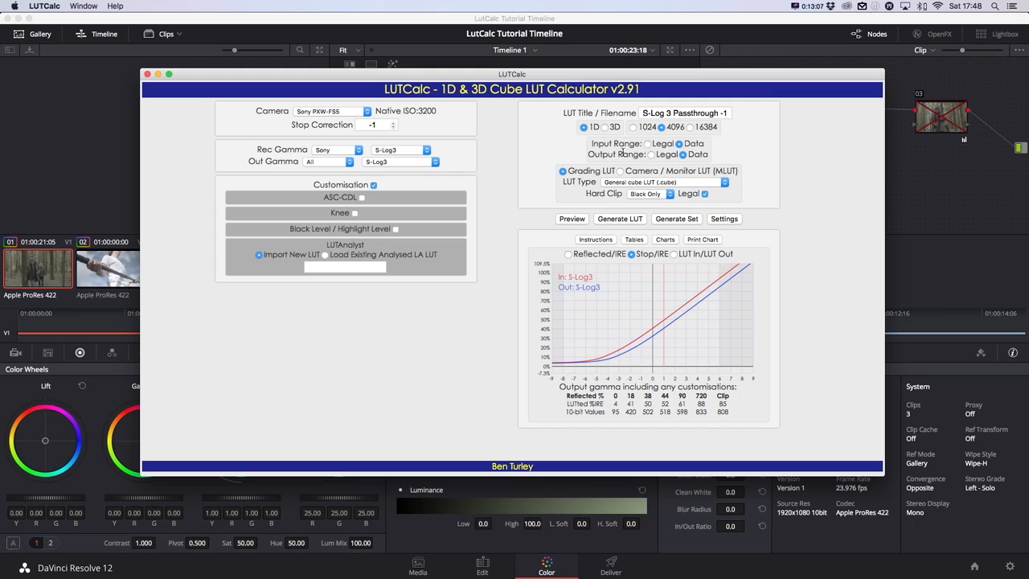
pyautogui.click(607, 127)
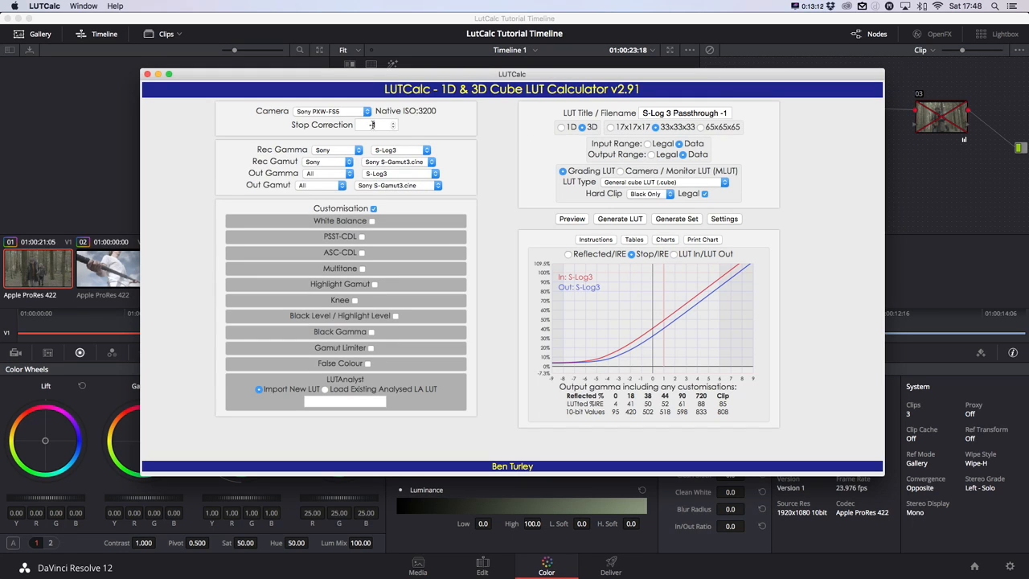
pyautogui.click(423, 175)
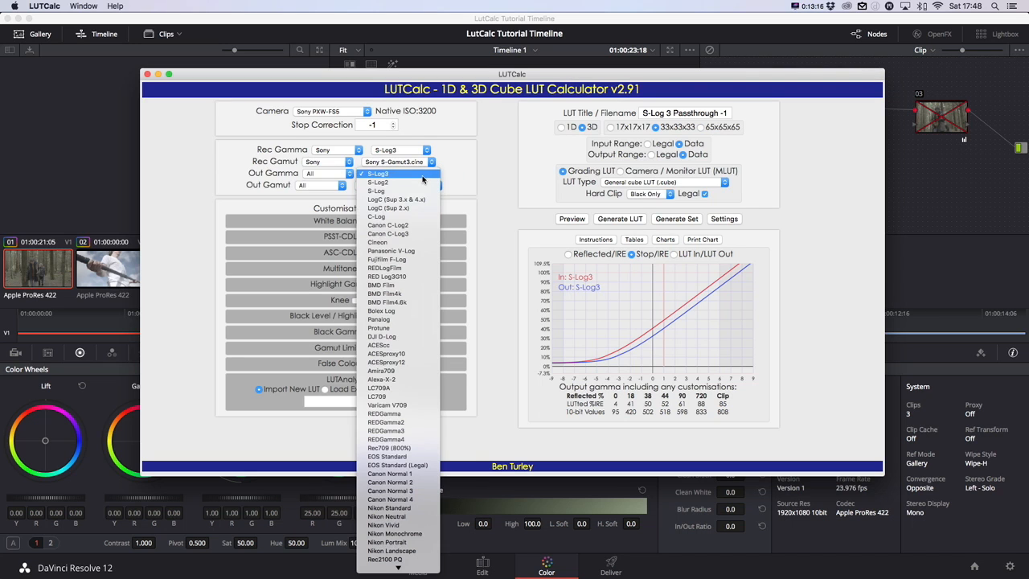
pyautogui.scroll(-1, 415, 405)
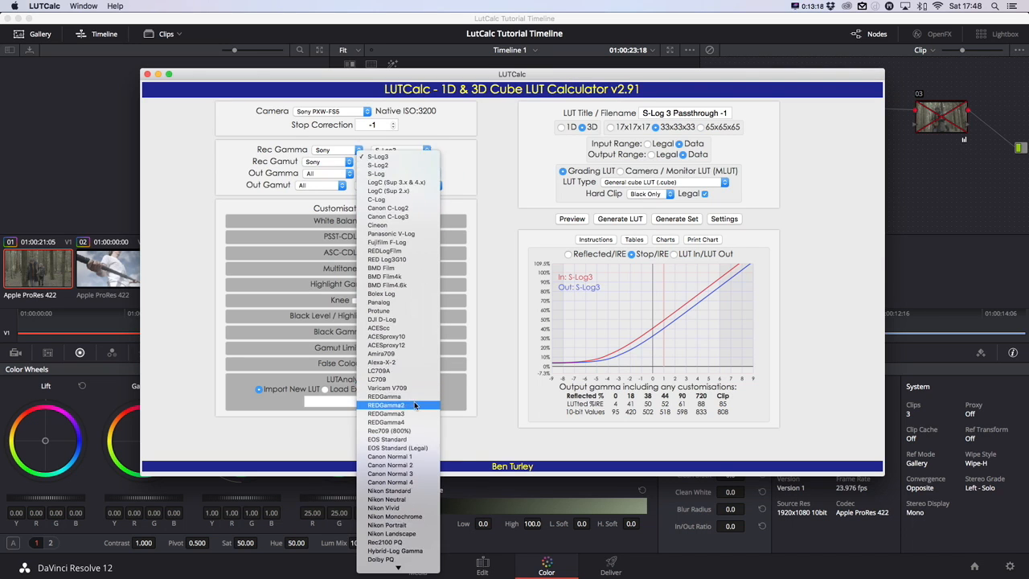
pyautogui.scroll(-5, 412, 287)
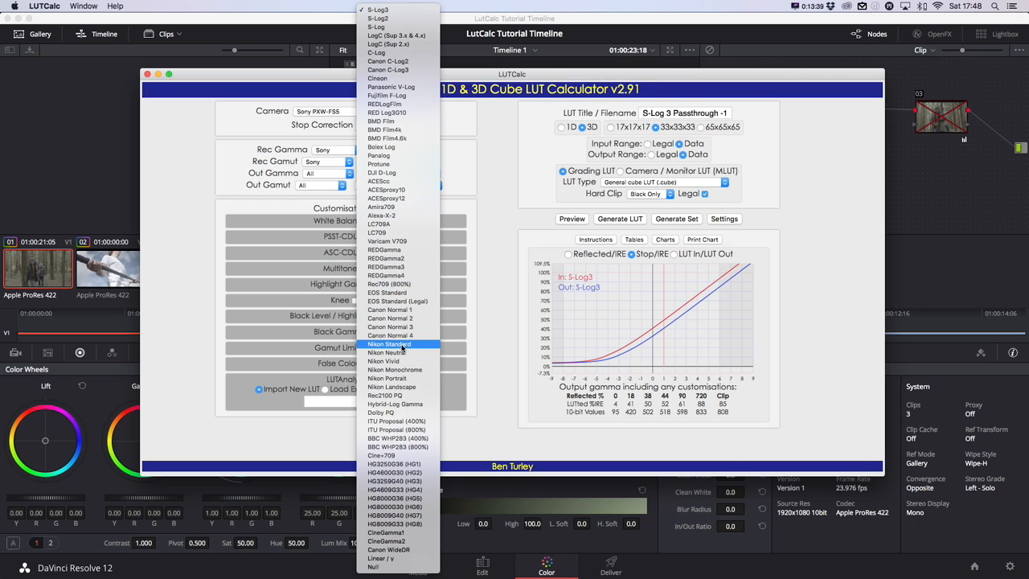
pyautogui.click(474, 143)
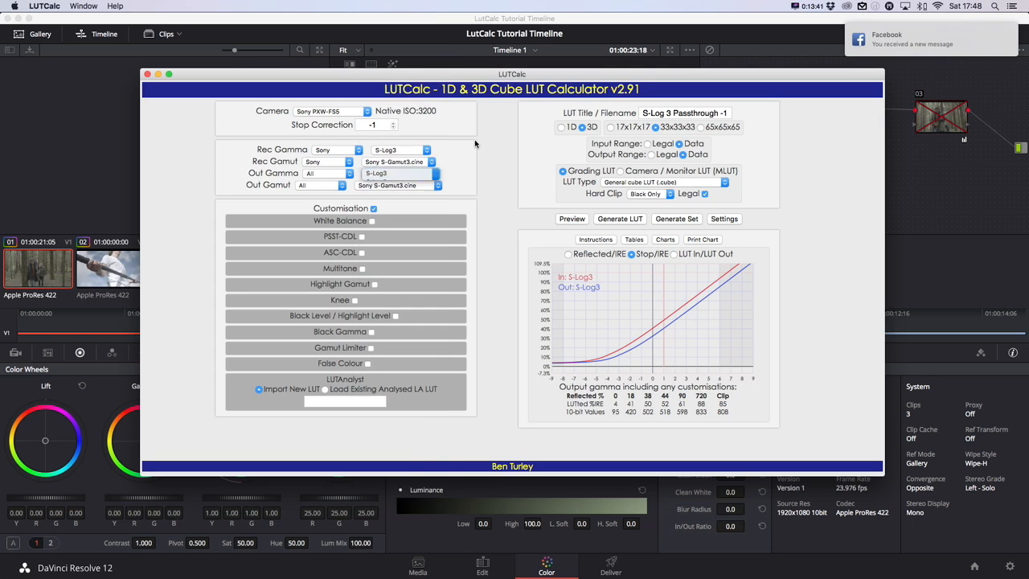
# - Set both the output gamma and the output gamut to Varicam V709
pyautogui.click(410, 176)
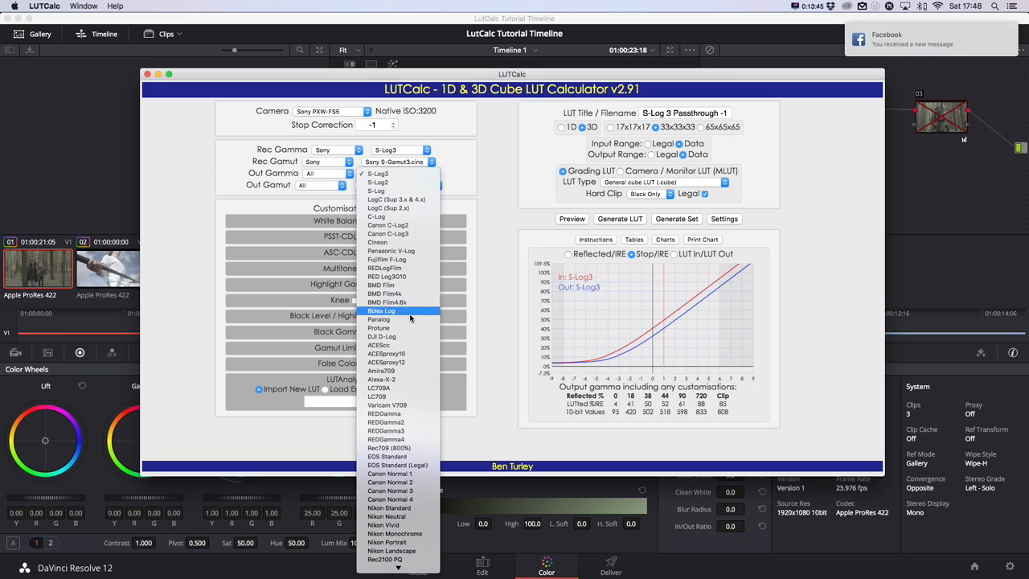
pyautogui.click(412, 404)
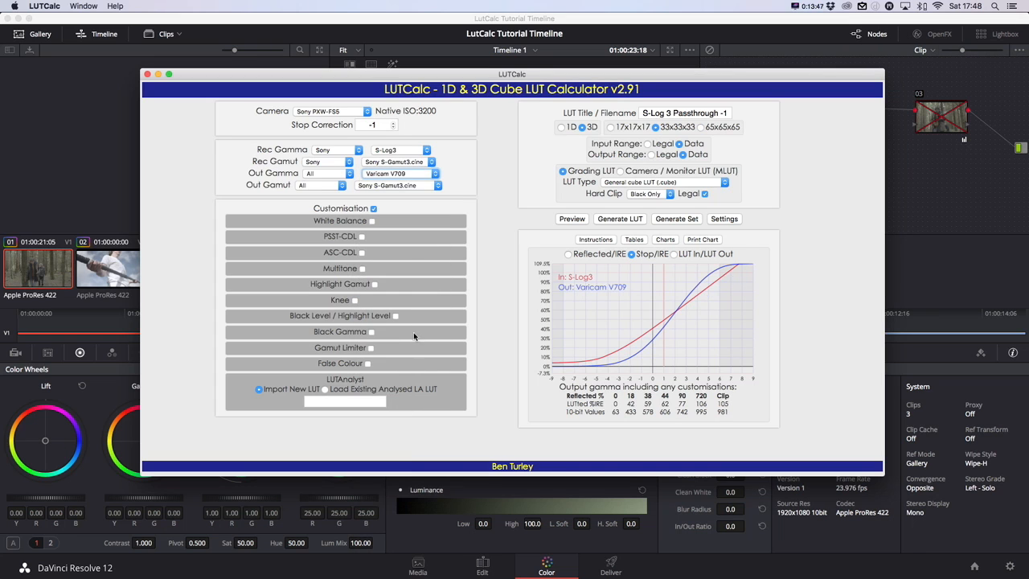
pyautogui.click(423, 189)
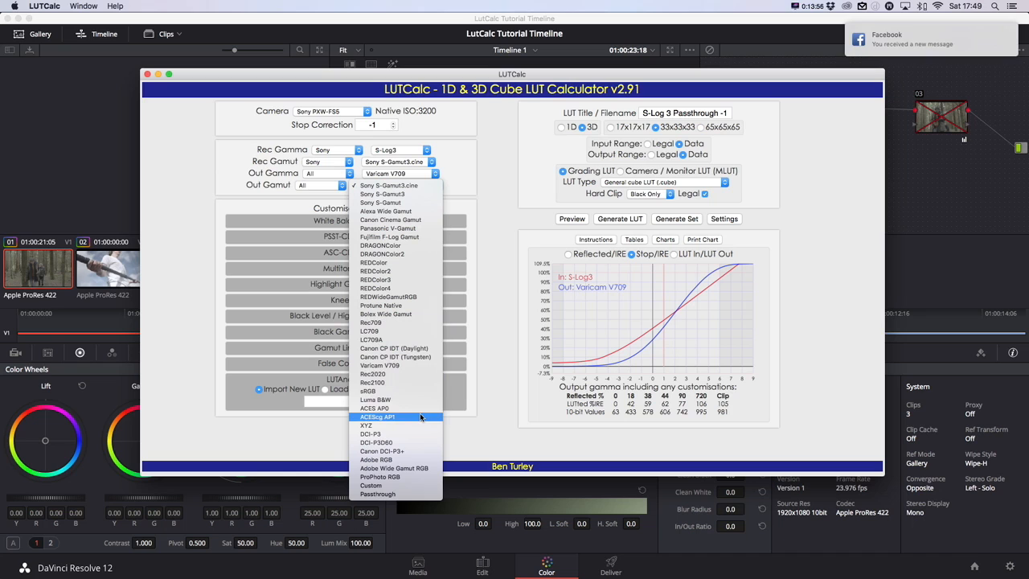
pyautogui.click(419, 369)
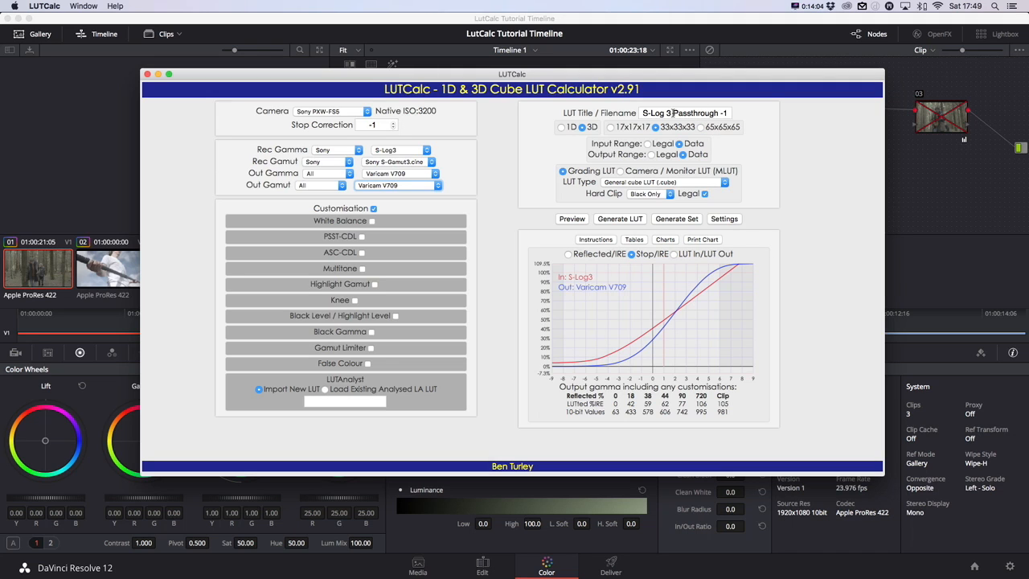
# - Change the LUT title to "S-Log 3 LT -1 Test"
pyautogui.moveTo(672, 113); pyautogui.dragTo(805, 119)
pyautogui.press('BackSpace')
pyautogui.write('L')
pyautogui.write('-1 YEsy')
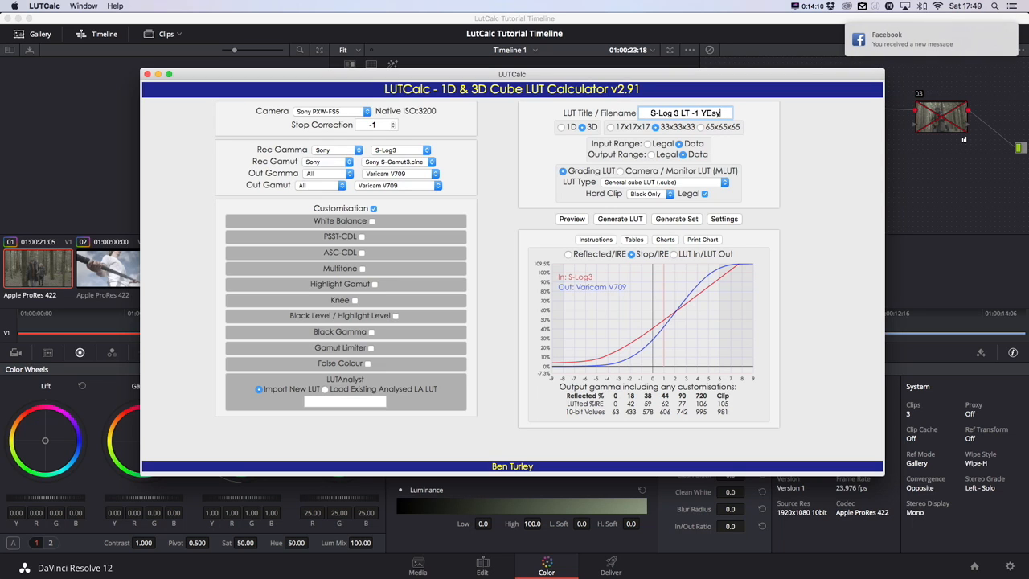
pyautogui.press('BackSpace')
pyautogui.press('BackSpace')
pyautogui.press('BackSpace')
pyautogui.press('BackSpace')
pyautogui.write('Test')
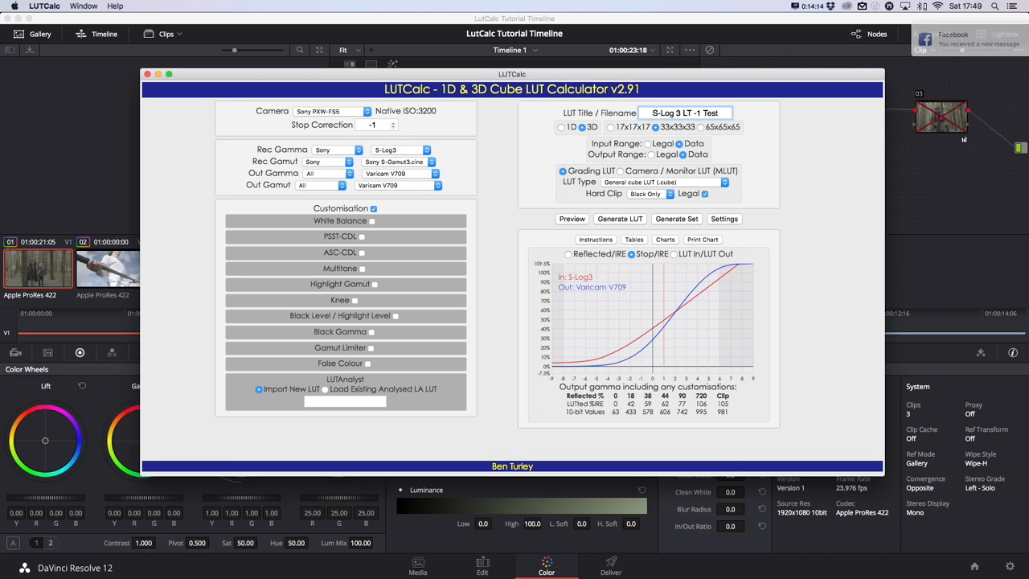
# - Generate the LUT and save it as S-Log_3_LT_-1_Test.cube in the LutCalc Test folder
pyautogui.click(627, 220)
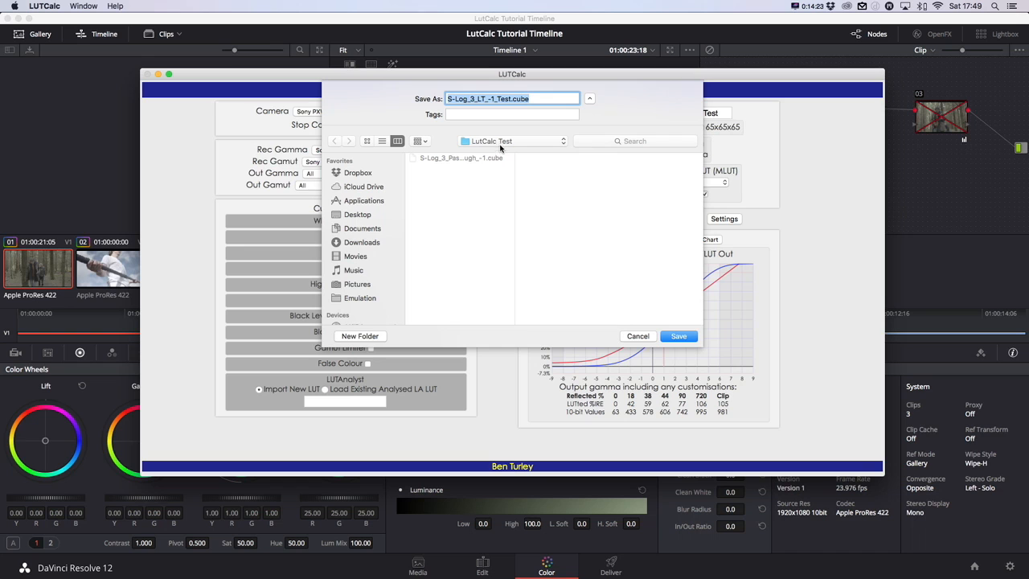
pyautogui.click(680, 336)
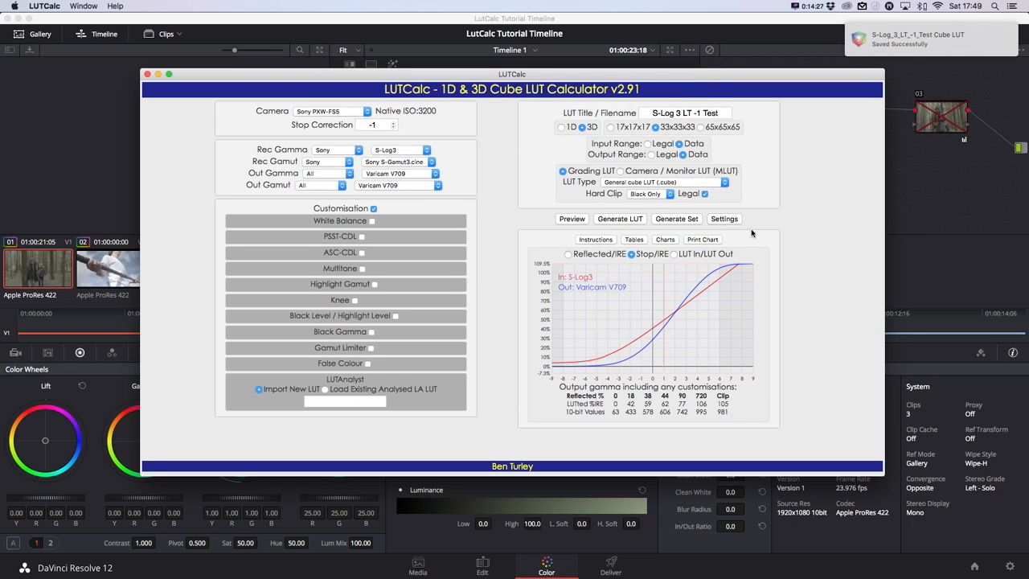
# - Switch to DaVinci Resolve, update the lookup table lists in the project's color management settings, and save the settings
pyautogui.click(920, 212)
pyautogui.click(1010, 568)
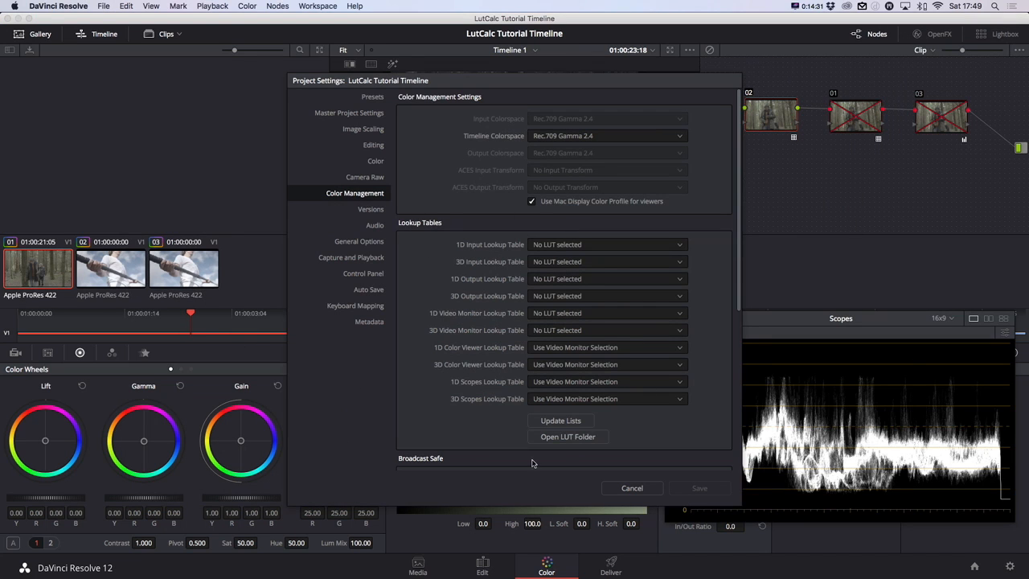
pyautogui.click(560, 420)
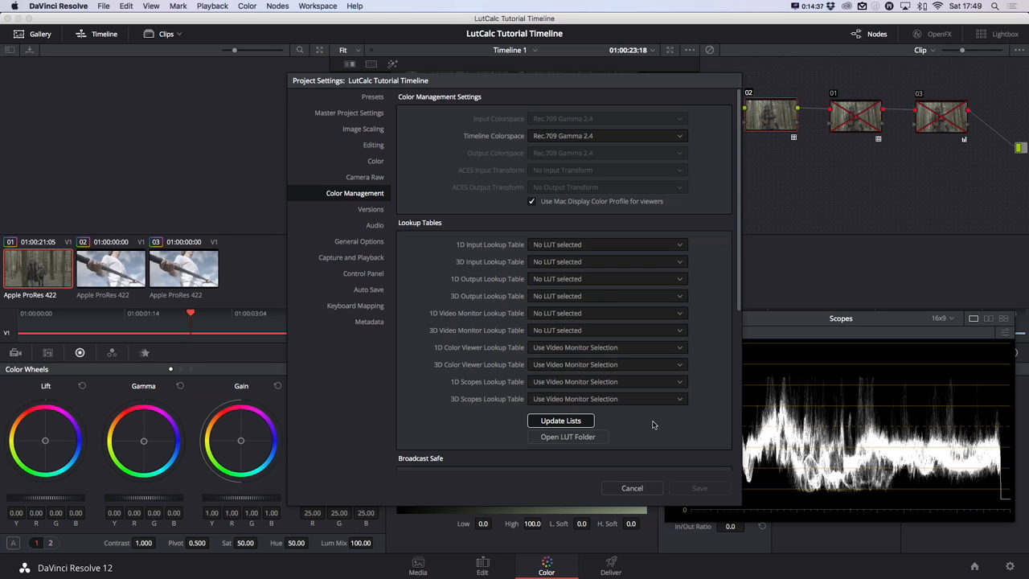
pyautogui.click(706, 488)
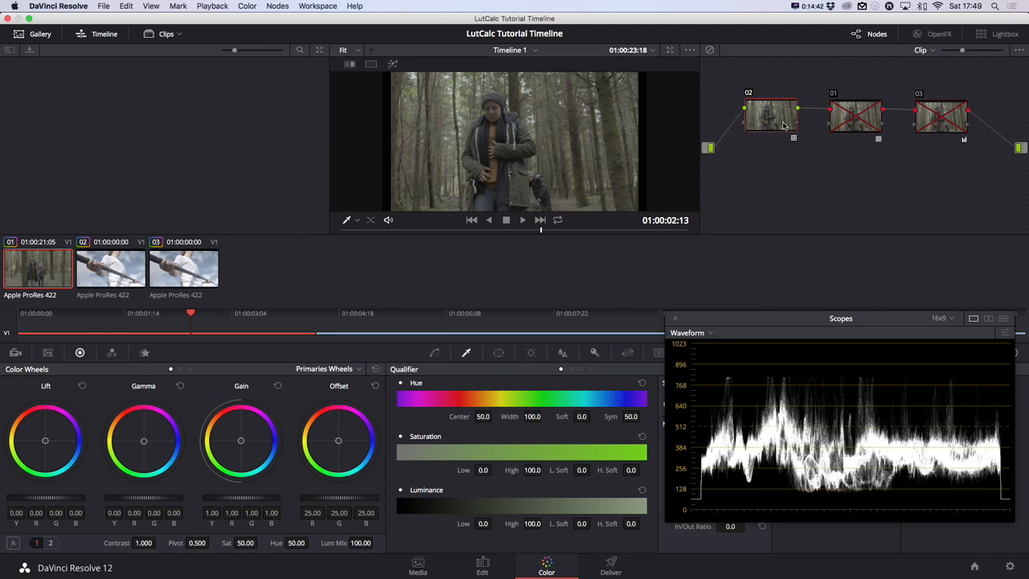
# - Delete all three nodes from the first clip's node graph
pyautogui.click(945, 123)
pyautogui.press('Delete')
pyautogui.press('Delete')
pyautogui.press('Delete')
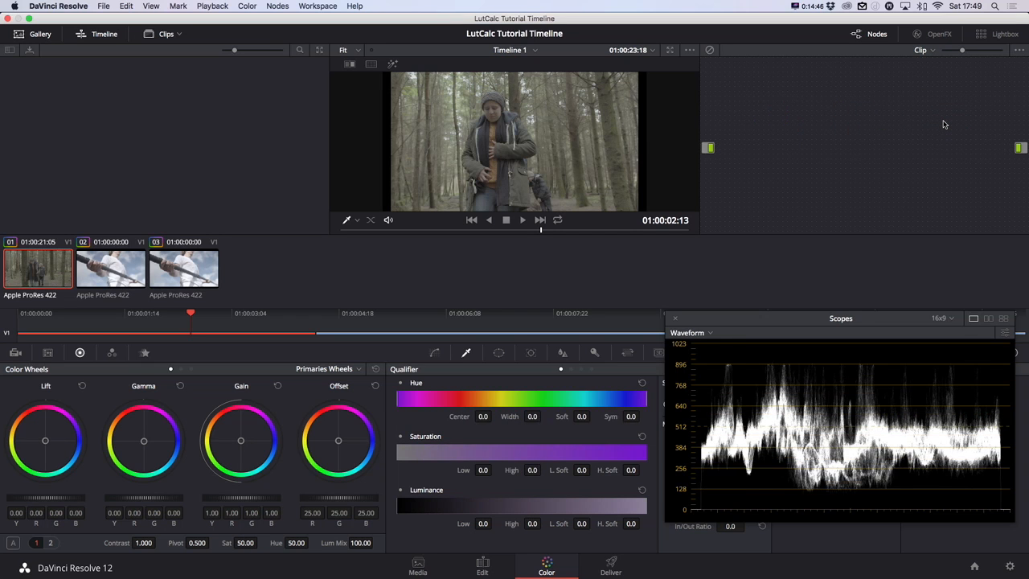
# - Add a serial node to the empty graph and apply the 3D LUT S-Log_3_LT_-1_Test from the LutCalc Test folder
pyautogui.hotkey('alt', 's')
pyautogui.rightClick(759, 105)
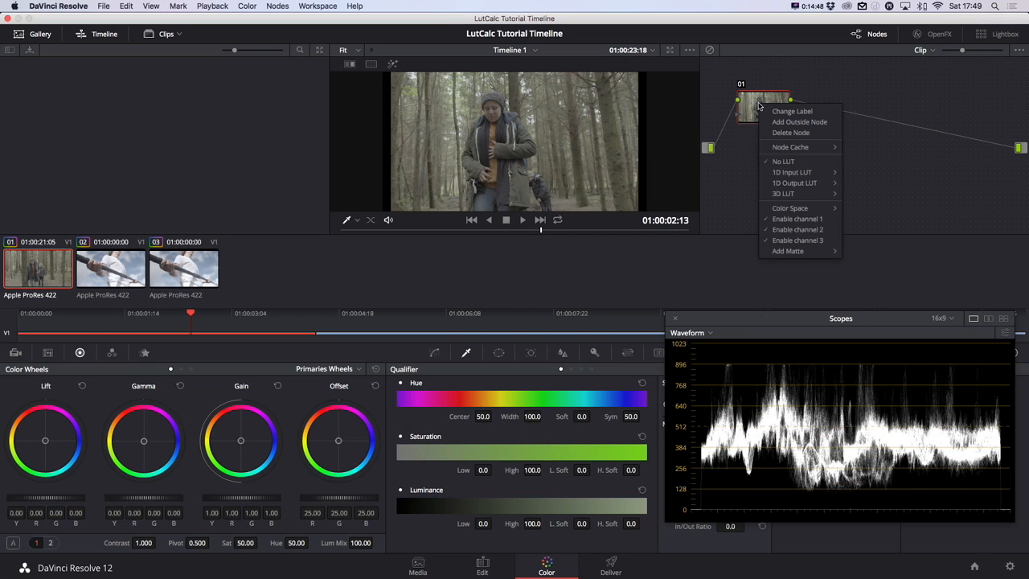
pyautogui.moveTo(771, 196)
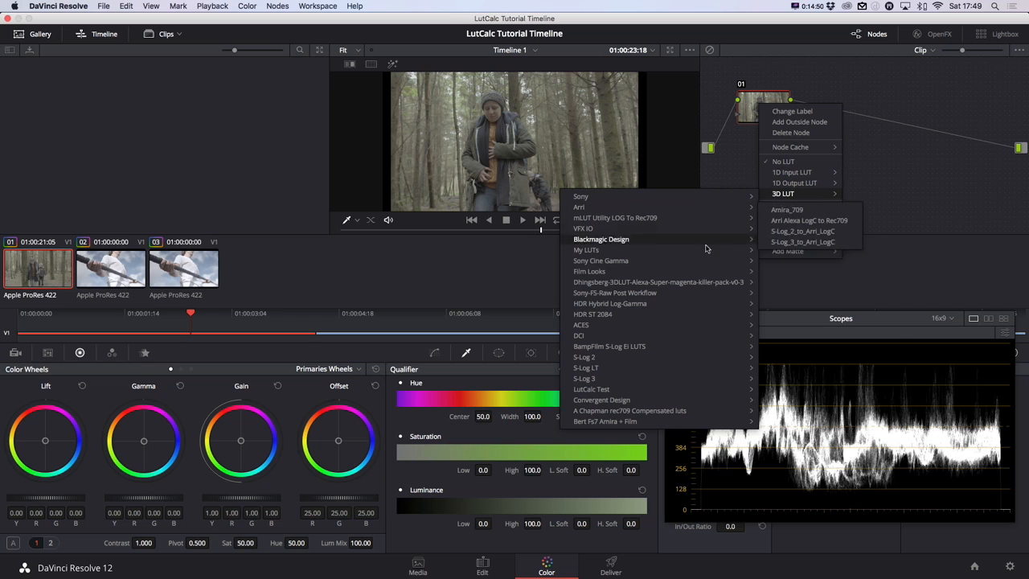
pyautogui.moveTo(740, 389)
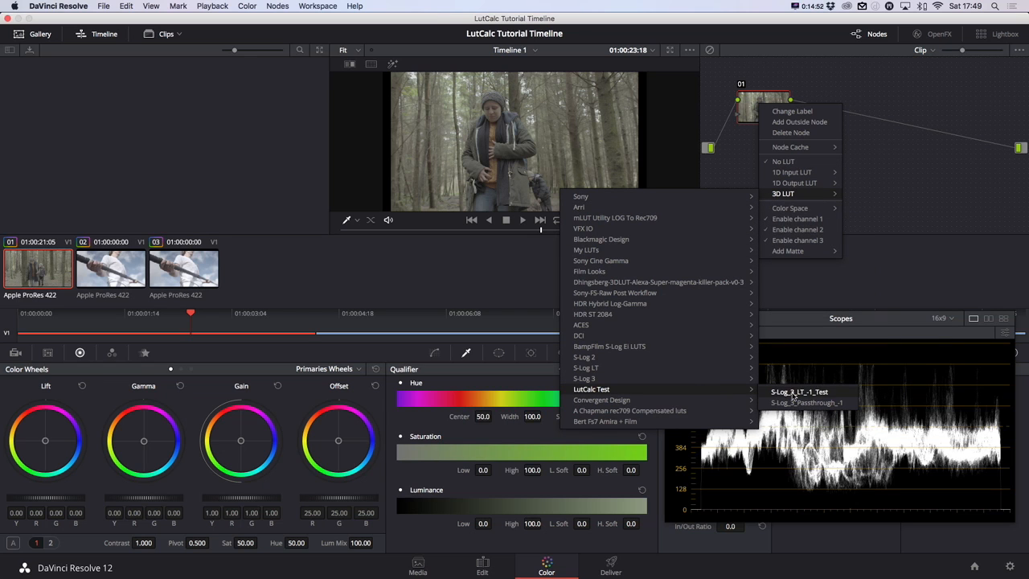
pyautogui.click(821, 392)
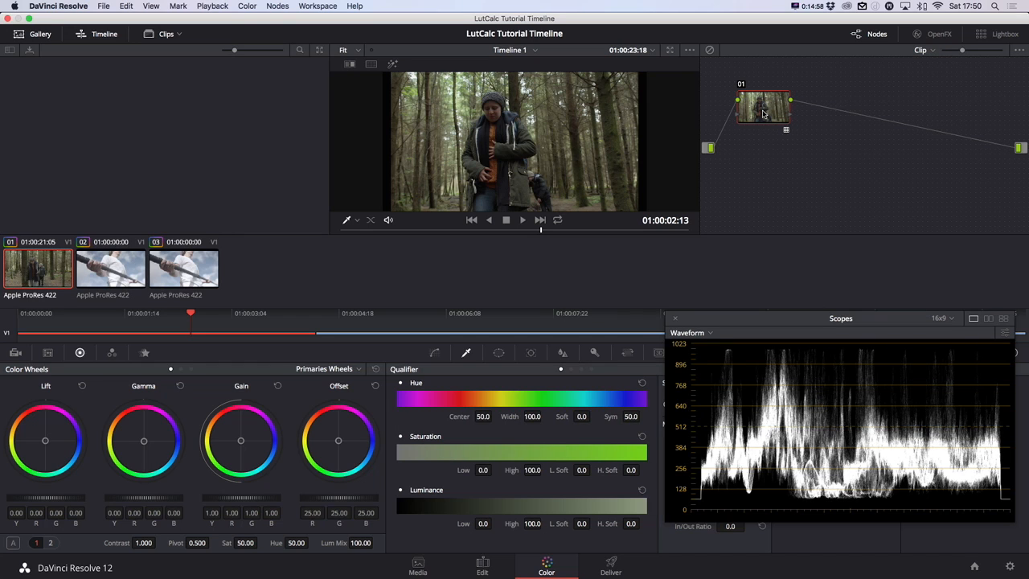
# - Add two serial nodes after node 01 and change node 01's 3D LUT to S-Log_3_Passthrough_-1 from LutCalc Test
pyautogui.hotkey('alt', 's')
pyautogui.hotkey('alt', 's')
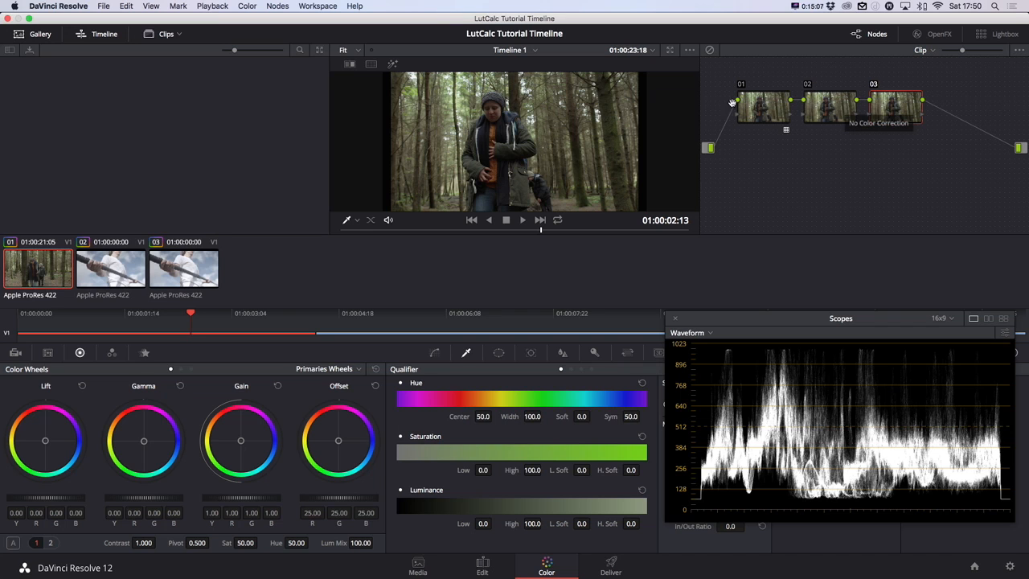
pyautogui.rightClick(766, 107)
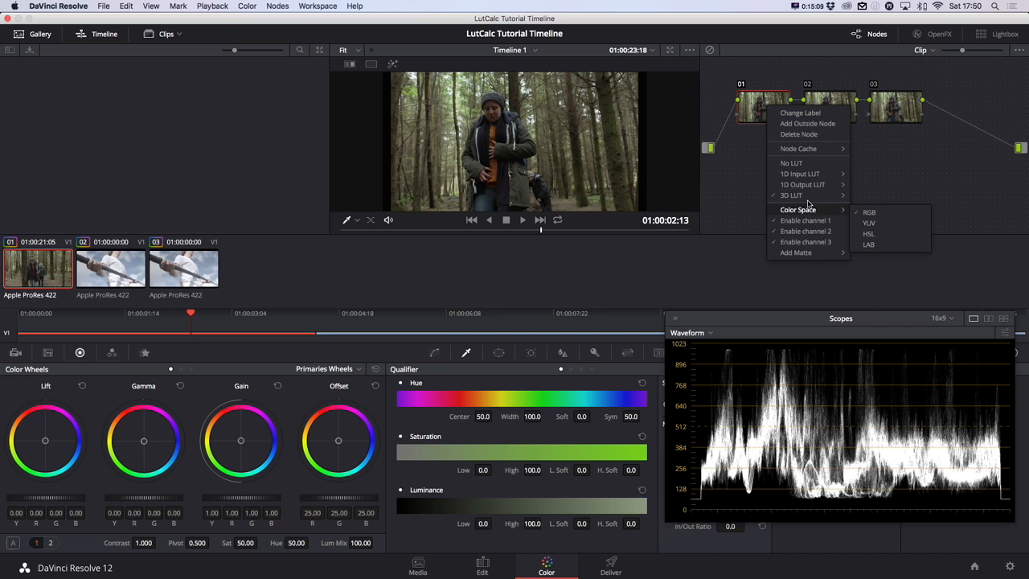
pyautogui.moveTo(804, 196)
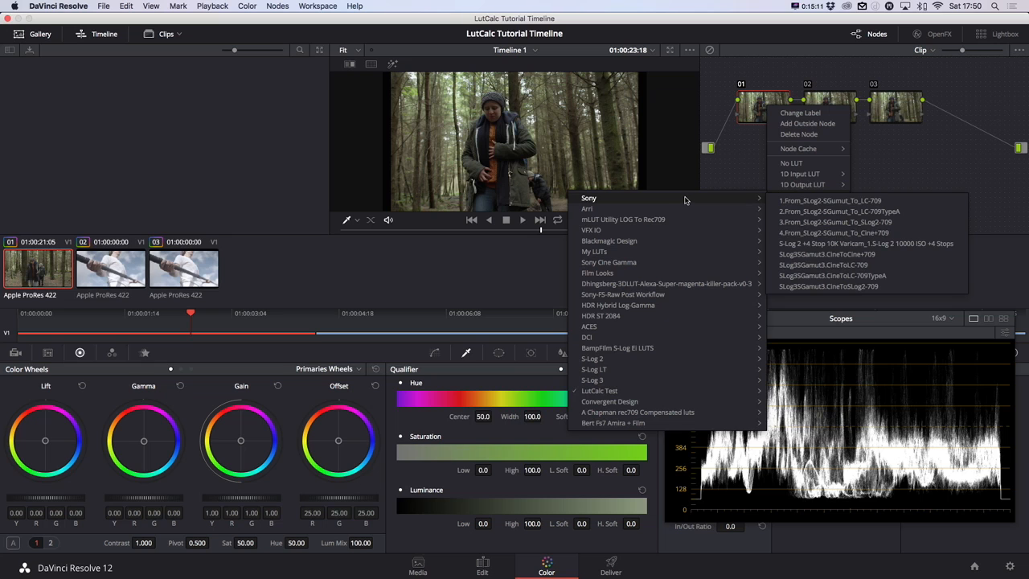
pyautogui.moveTo(696, 393)
pyautogui.moveTo(741, 394)
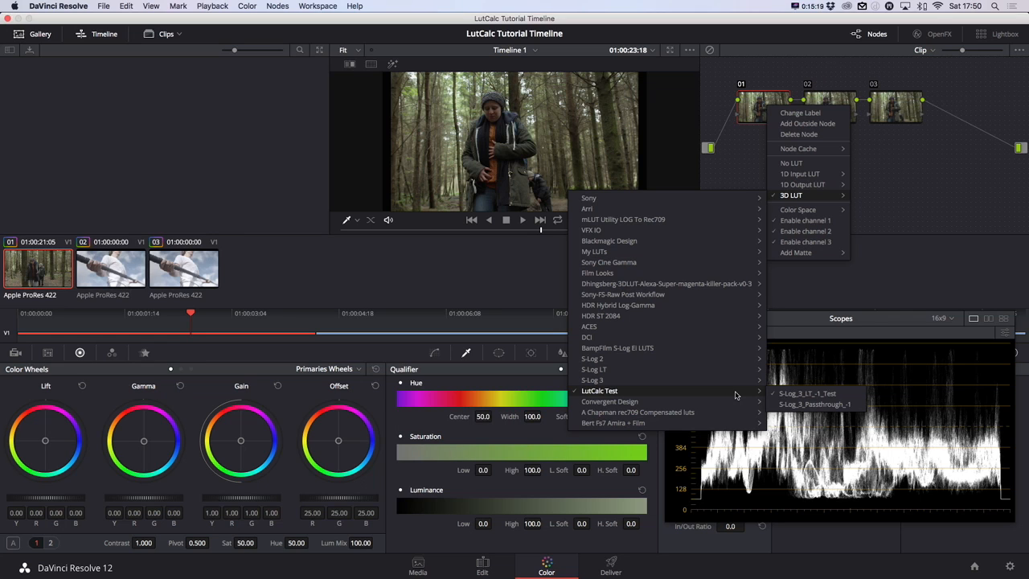
pyautogui.click(816, 406)
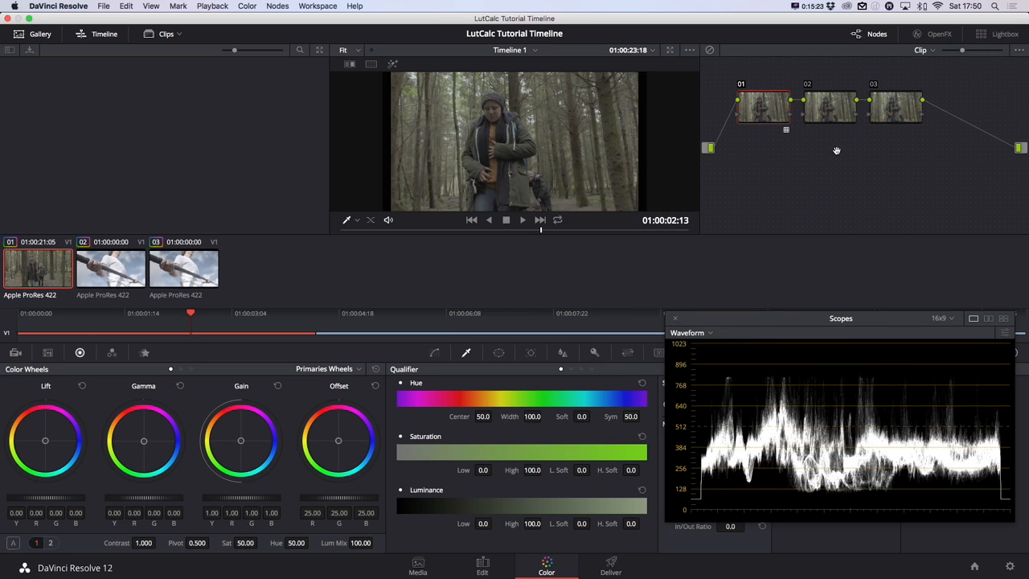
# - Delete node 03 and apply the 3D LUT S-Log_3_LT from the S-Log LT folder to node 02
pyautogui.click(903, 109)
pyautogui.press('Delete')
pyautogui.moveTo(830, 112); pyautogui.dragTo(892, 113)
pyautogui.rightClick(893, 112)
pyautogui.moveTo(929, 201)
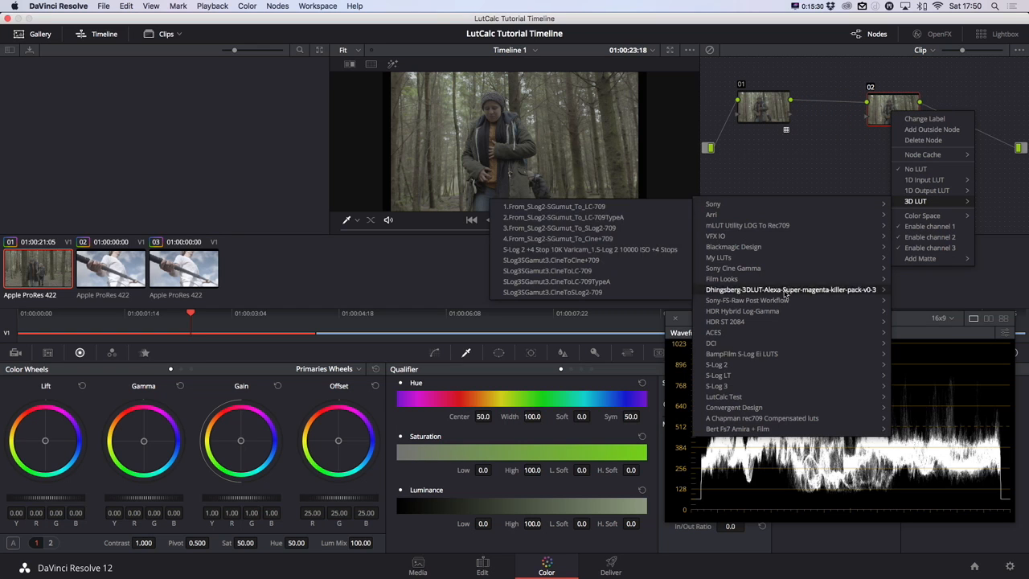
pyautogui.moveTo(823, 389)
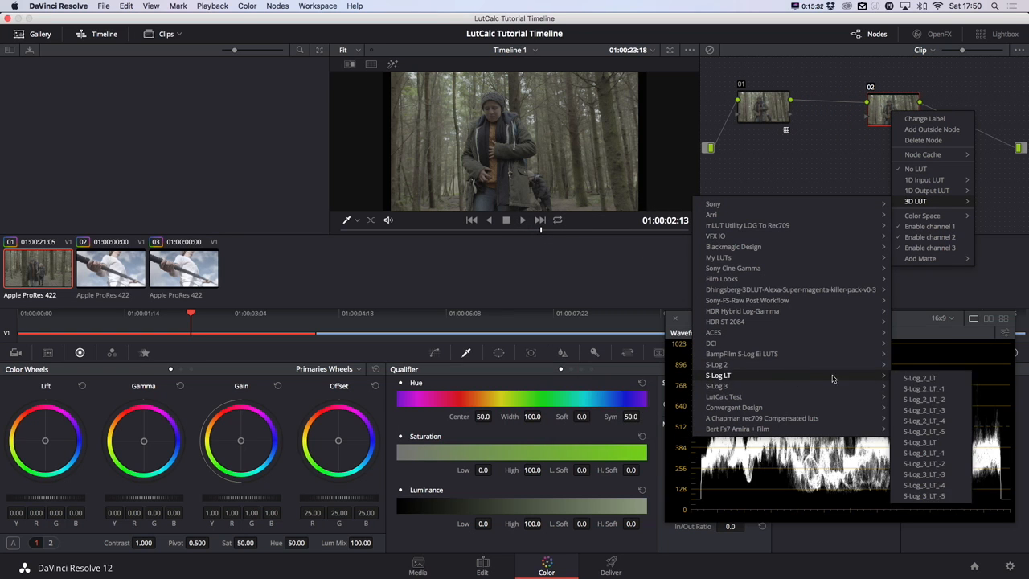
pyautogui.click(942, 447)
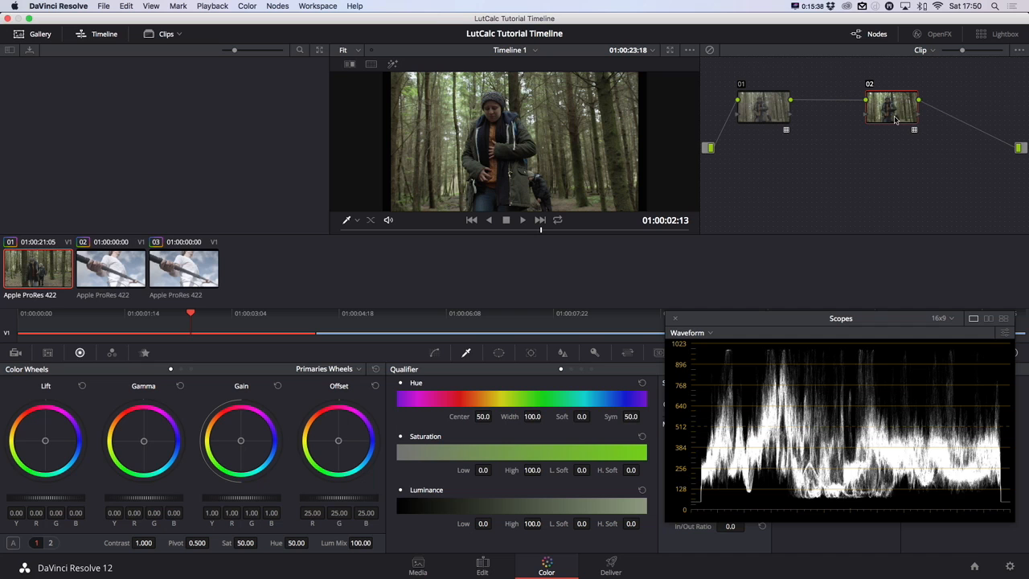
# - Generate a 3D cube LUT from the first clip's grade and save it as "S-Log 3 LT -1 Resolve" in the LutCalc Test folder
pyautogui.rightClick(46, 284)
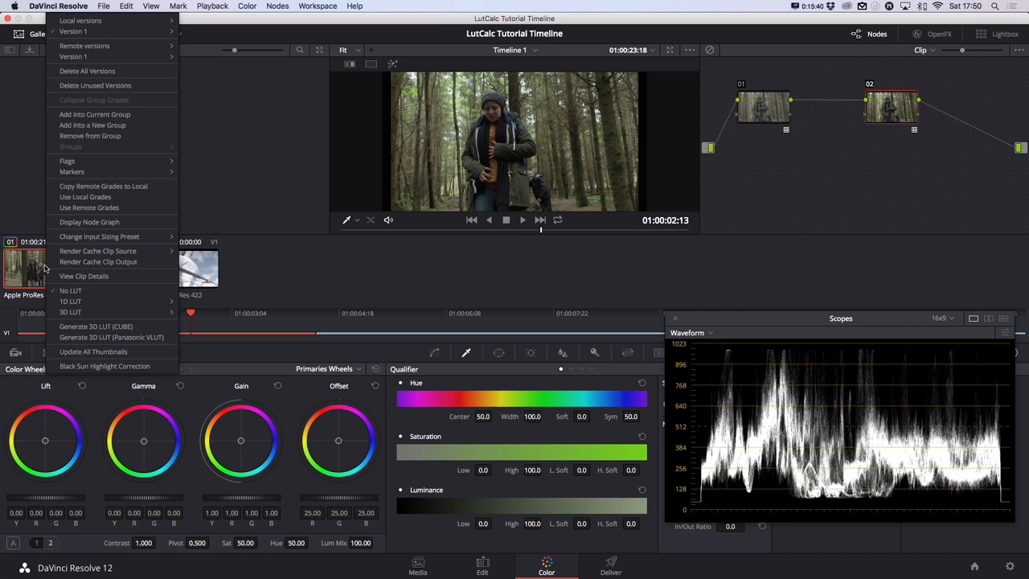
pyautogui.click(118, 333)
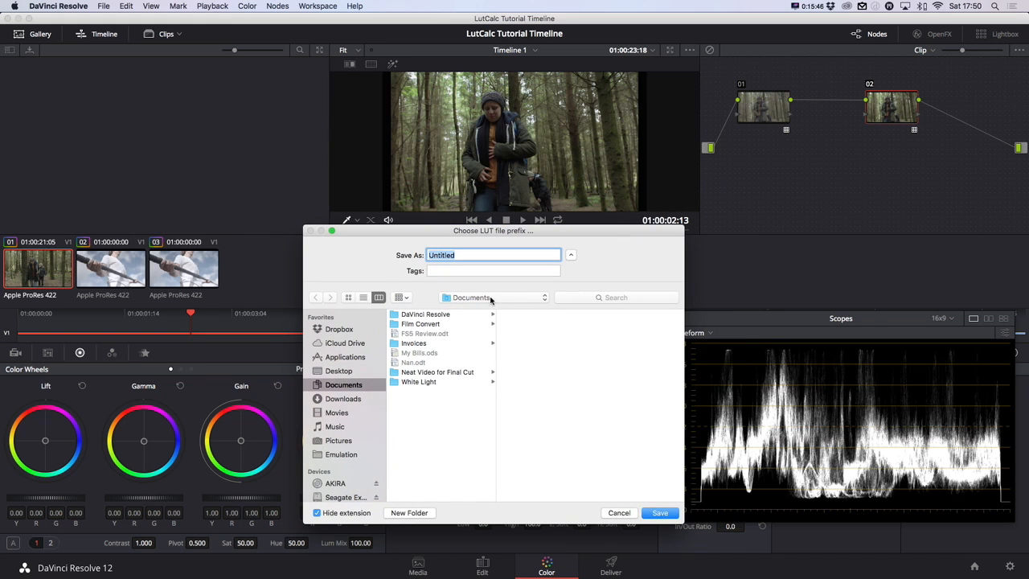
pyautogui.click(492, 299)
pyautogui.click(455, 368)
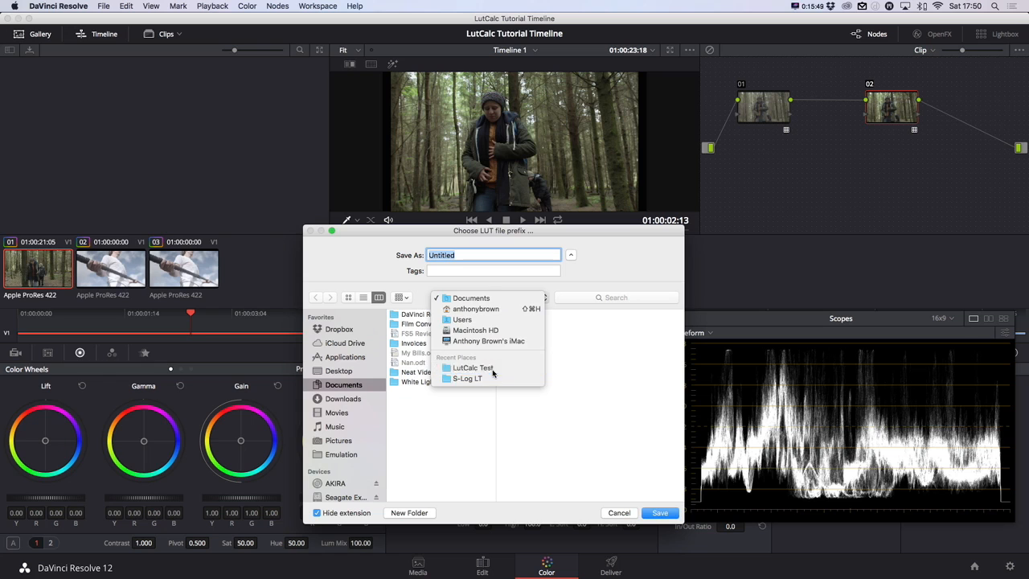
pyautogui.write('S-Log 3 LT -')
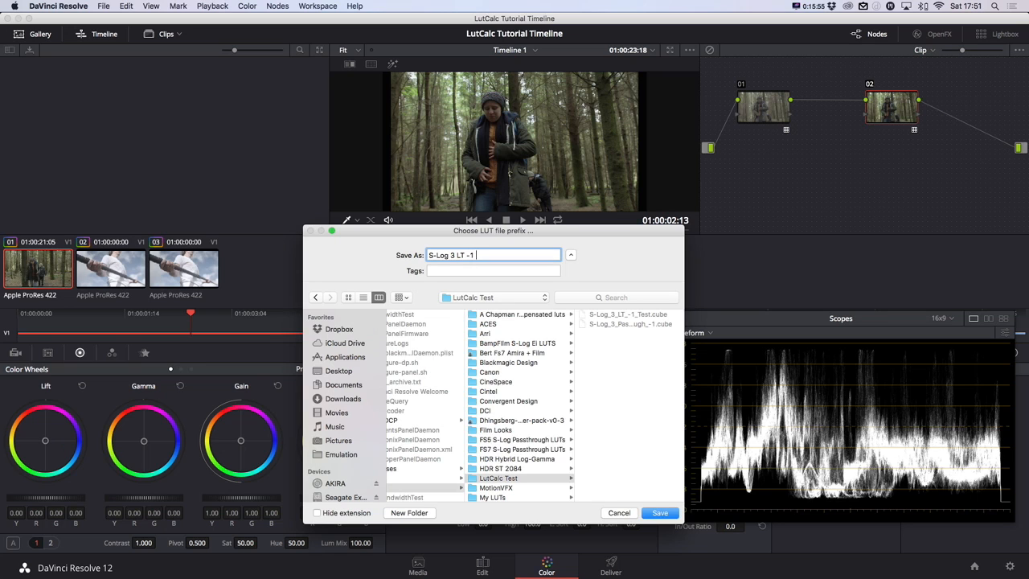
pyautogui.write('1 Resolve')
pyautogui.press('Return')
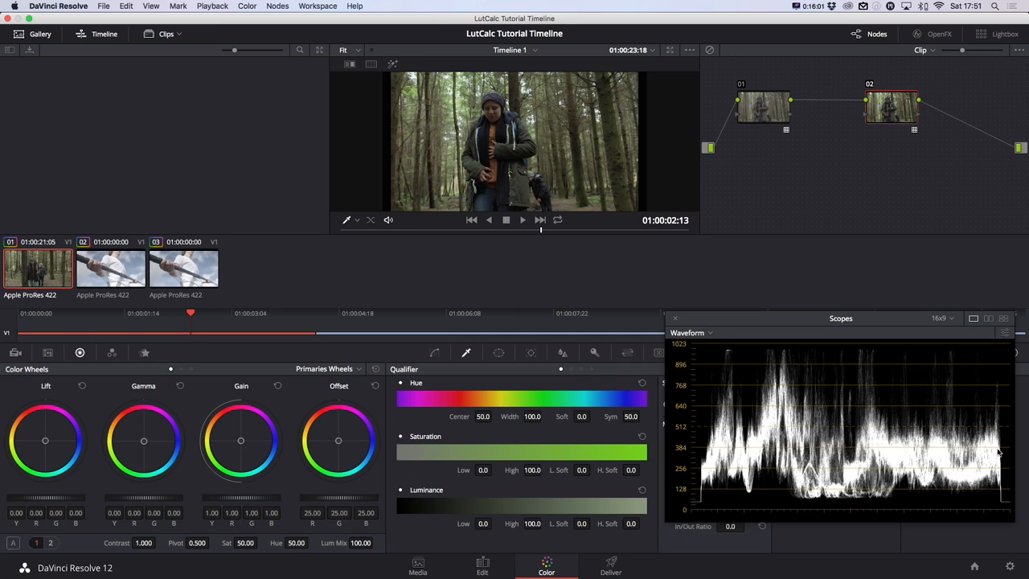
# - Refresh the project's lookup table lists again so the exported LUT is included, and save the settings
pyautogui.click(1010, 568)
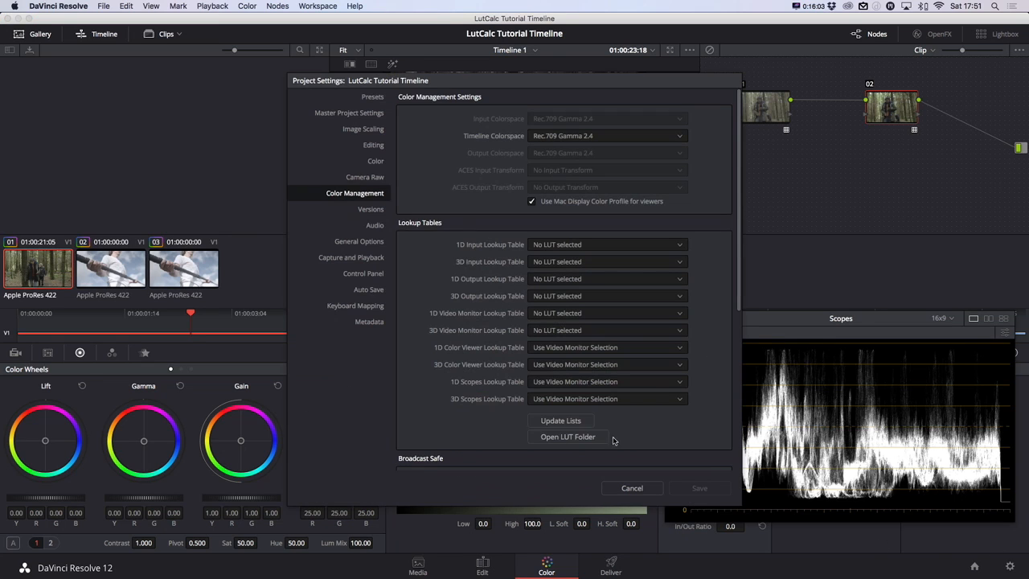
pyautogui.click(563, 421)
pyautogui.click(711, 490)
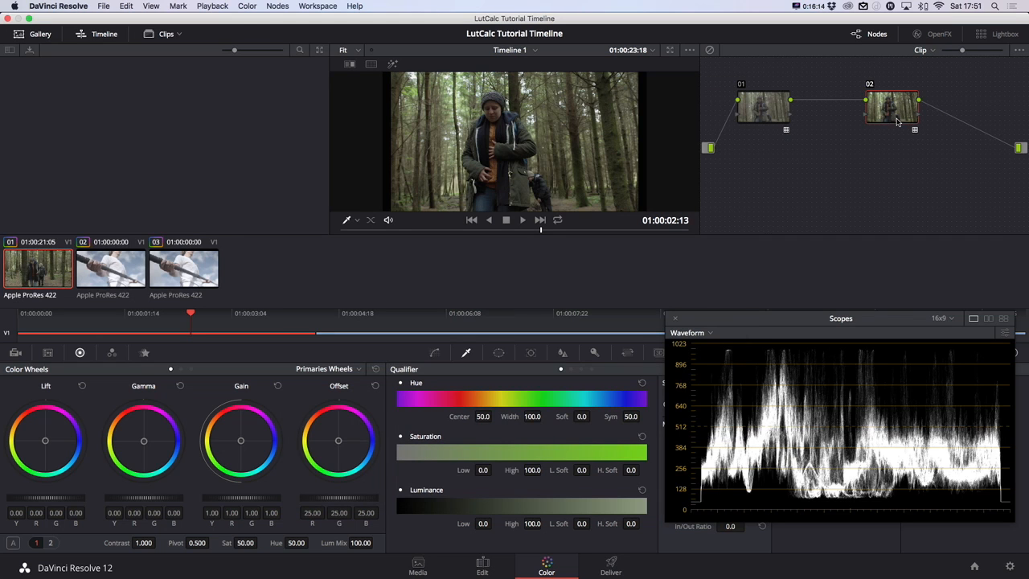
# - Replace both nodes with one new serial node using the 3D LUT "S-Log 3 LT -1 Resolve_1.1080 S-Log 3" from LutCalc Test
pyautogui.press('Delete')
pyautogui.press('Delete')
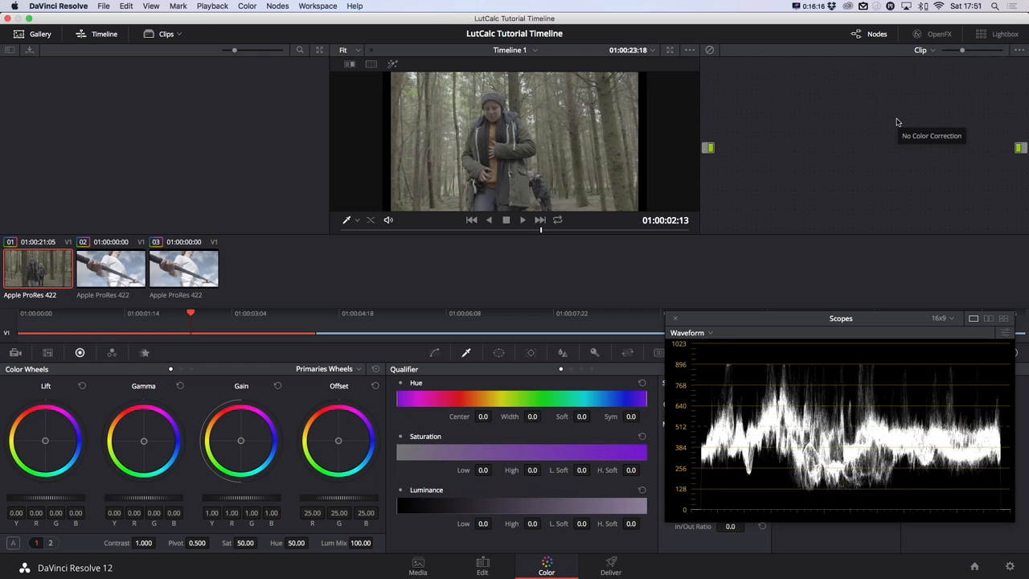
pyautogui.hotkey('alt', 's')
pyautogui.rightClick(764, 111)
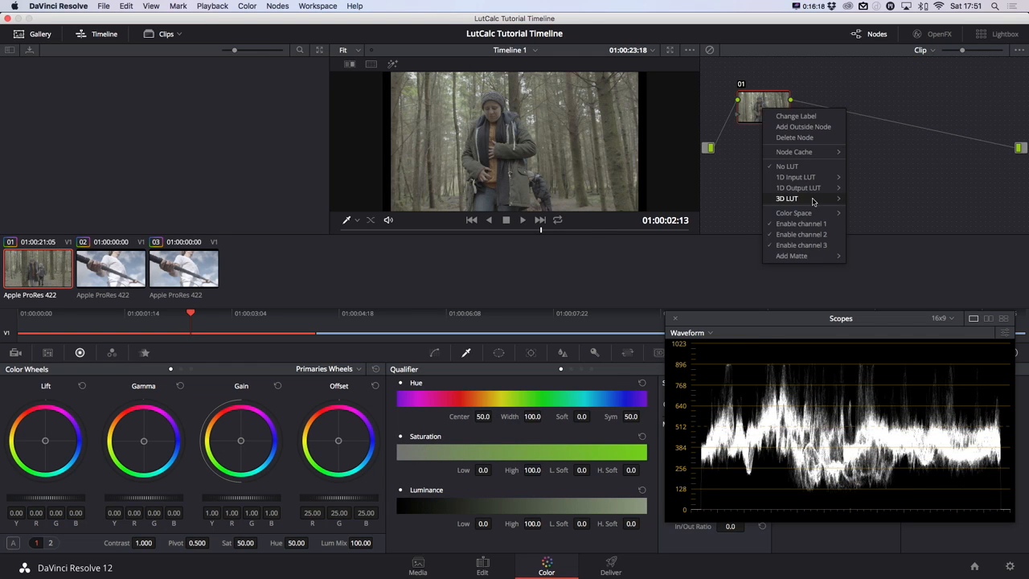
pyautogui.moveTo(813, 201)
pyautogui.moveTo(733, 207)
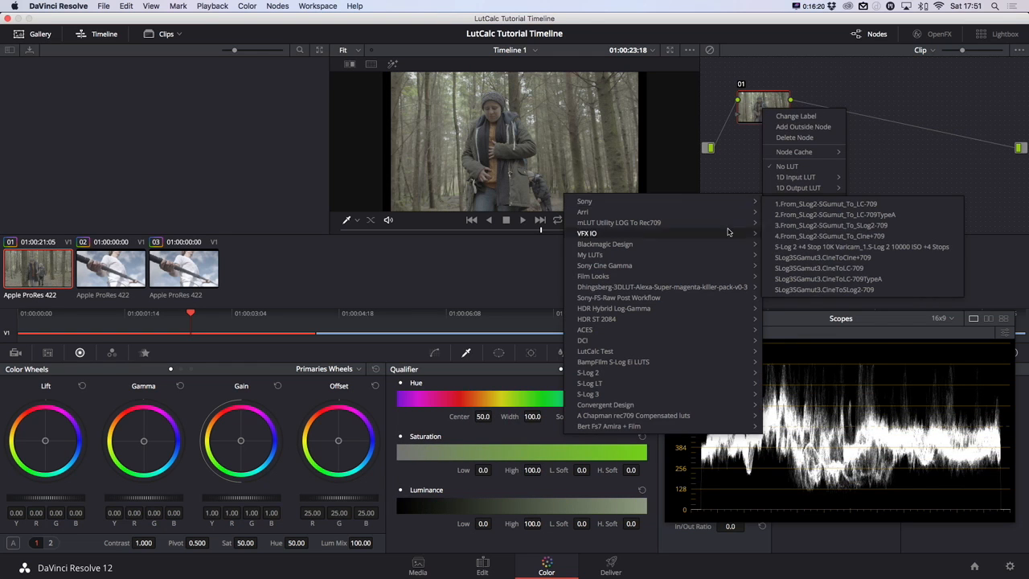
pyautogui.moveTo(703, 375)
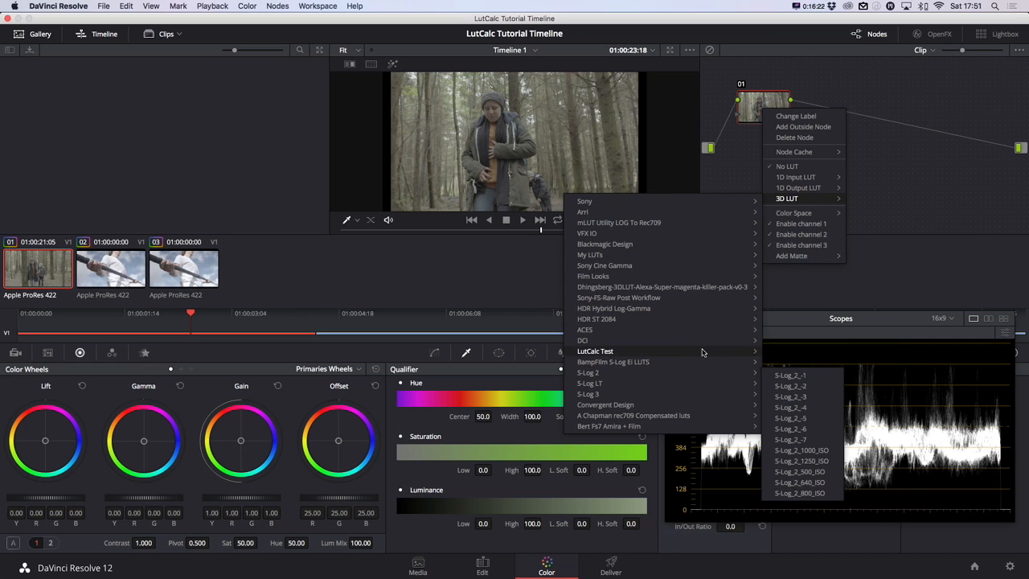
pyautogui.moveTo(696, 355)
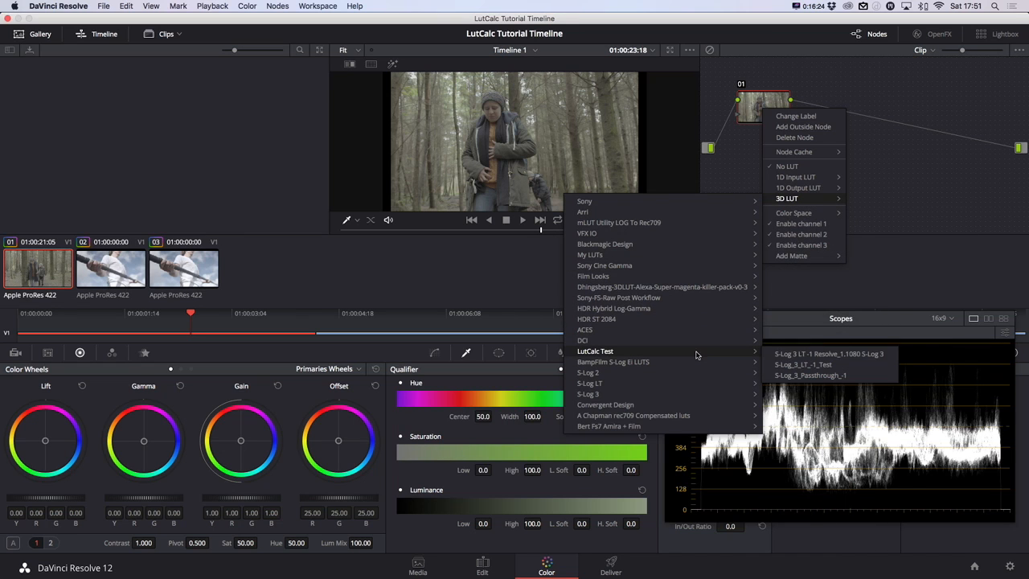
pyautogui.click(867, 357)
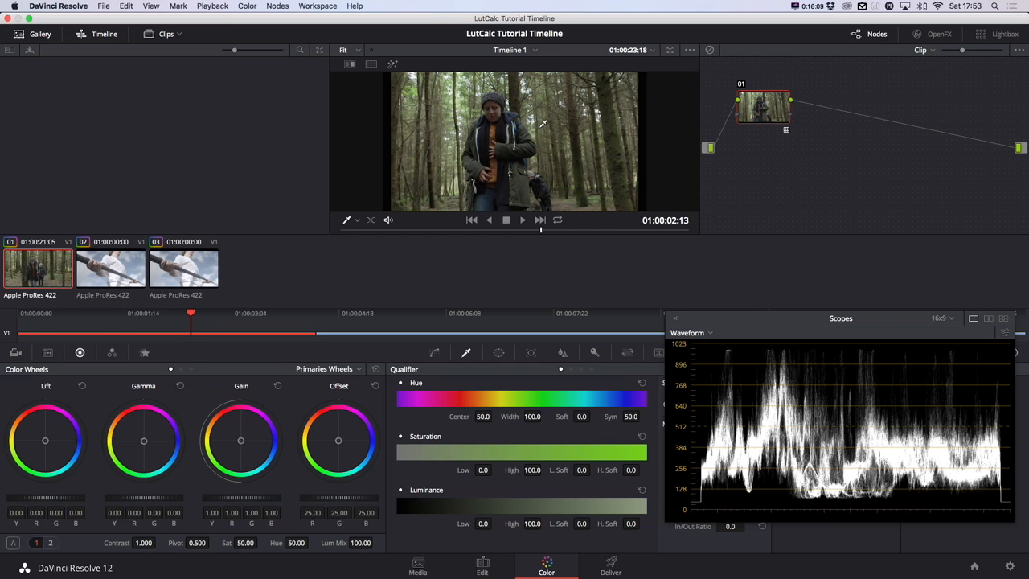
# - Insert a serial node before node 01, space the two nodes apart, and disable node 01
pyautogui.moveTo(780, 112); pyautogui.dragTo(866, 106)
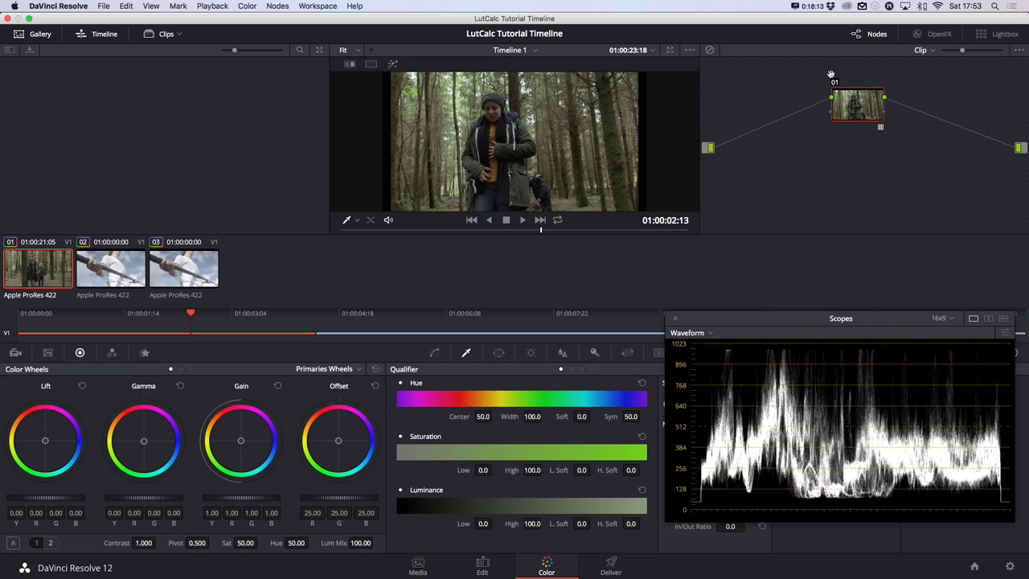
pyautogui.click(318, 7)
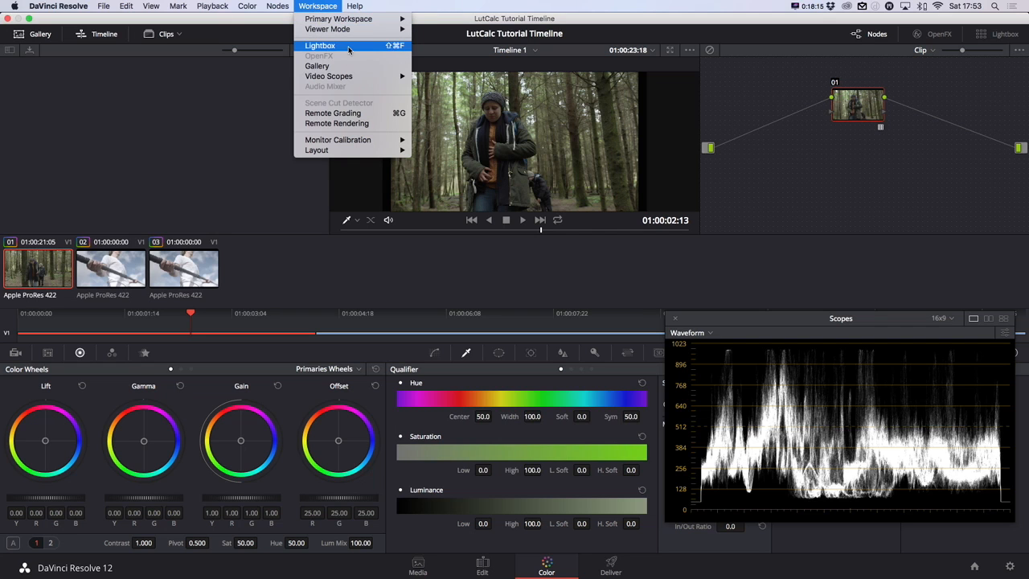
pyautogui.moveTo(278, 5)
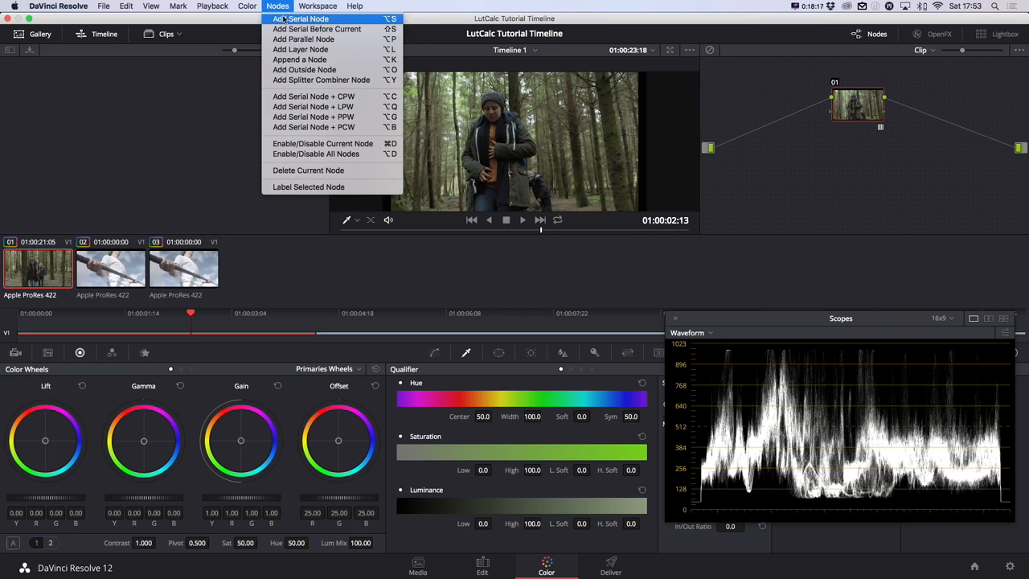
pyautogui.click(329, 29)
pyautogui.moveTo(859, 111); pyautogui.dragTo(936, 112)
pyautogui.moveTo(866, 170); pyautogui.dragTo(819, 147)
pyautogui.click(938, 118)
pyautogui.press('super+d')
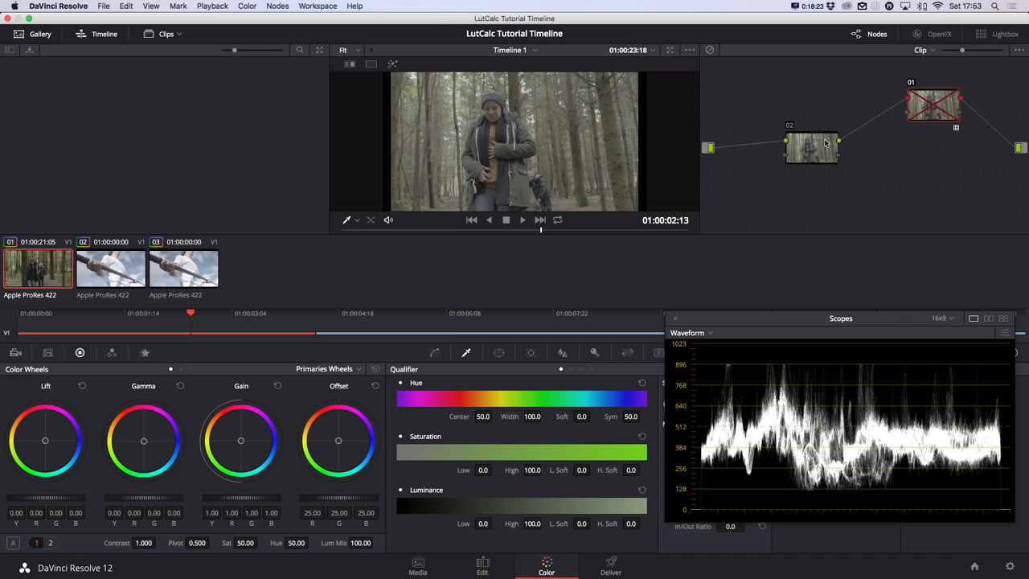
# - Apply the 3D LUT "S-Log_3_Passthrough_-1" from LutCalc Test to node 02 and reposition the waveform scope
pyautogui.rightClick(824, 145)
pyautogui.moveTo(870, 236)
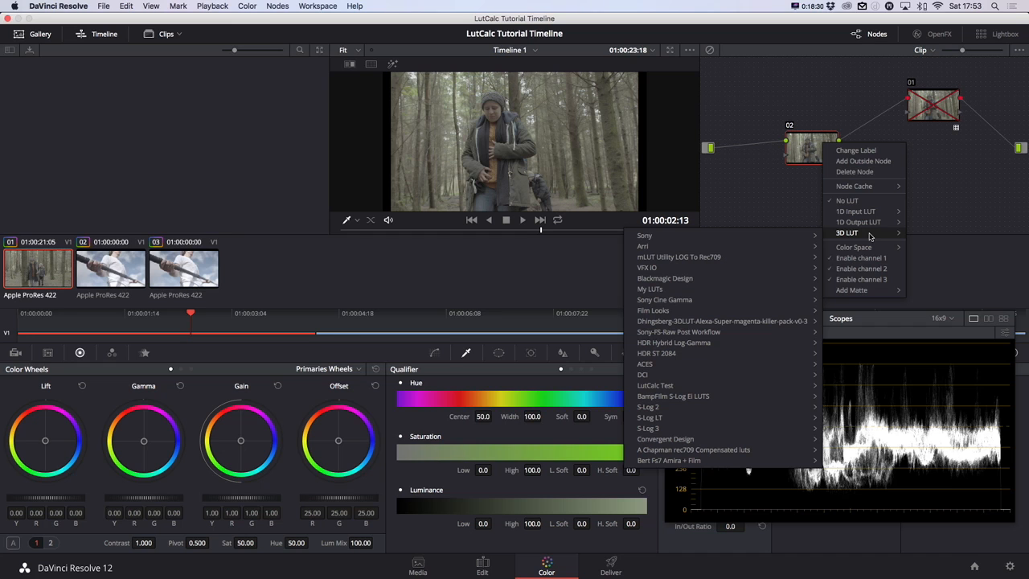
pyautogui.moveTo(774, 240)
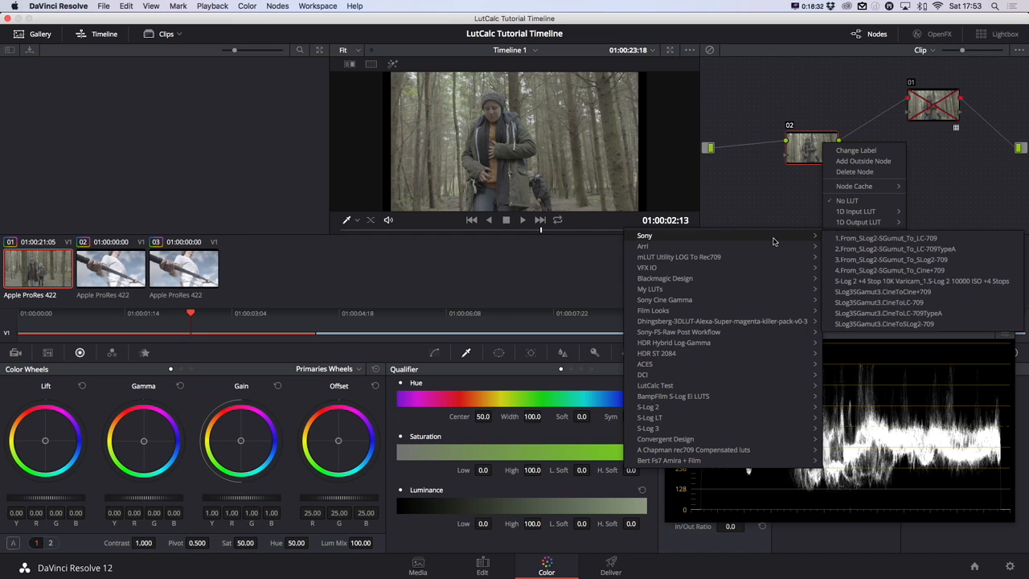
pyautogui.moveTo(774, 415)
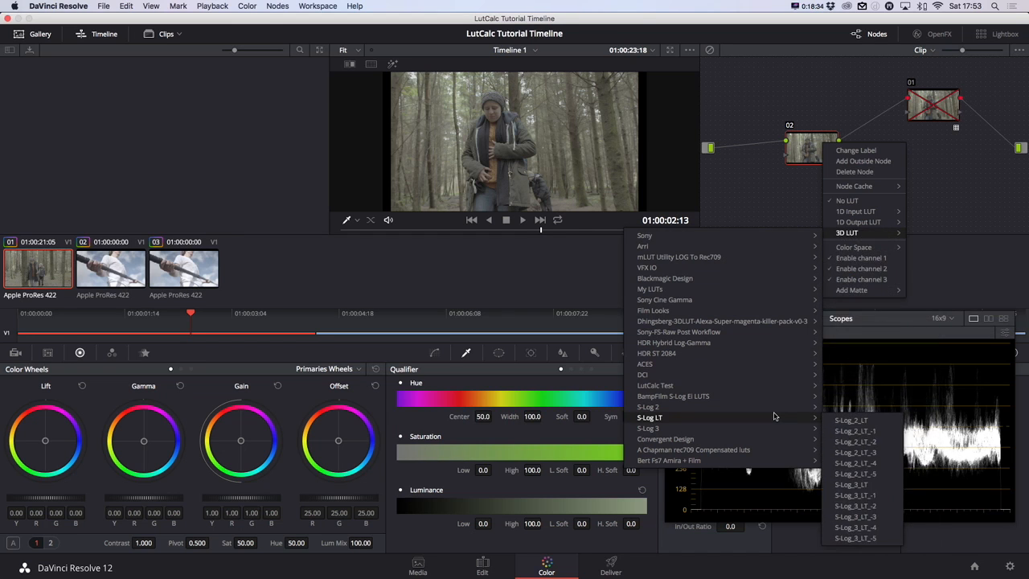
pyautogui.moveTo(784, 386)
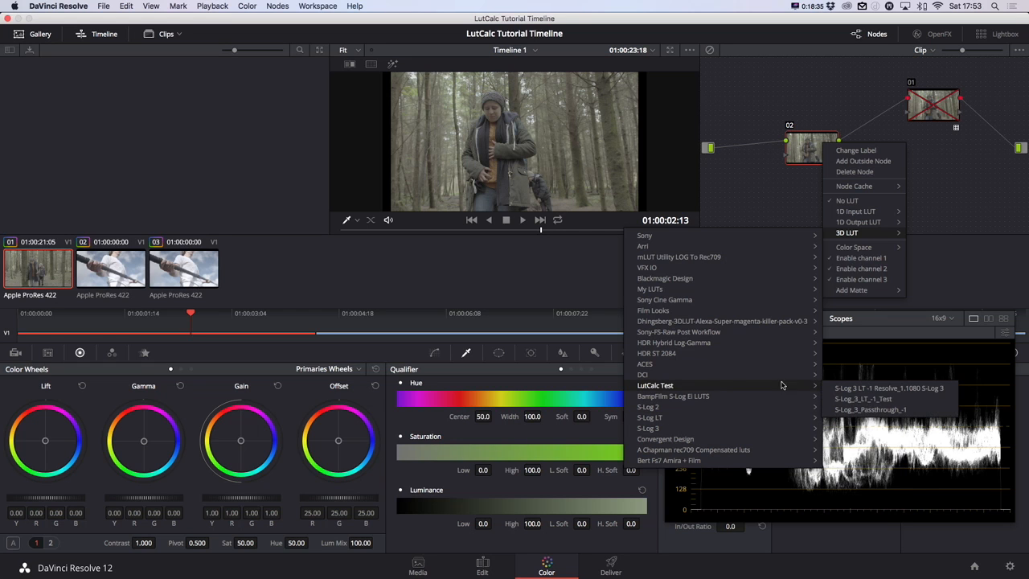
pyautogui.click(853, 411)
pyautogui.moveTo(820, 323); pyautogui.dragTo(779, 310)
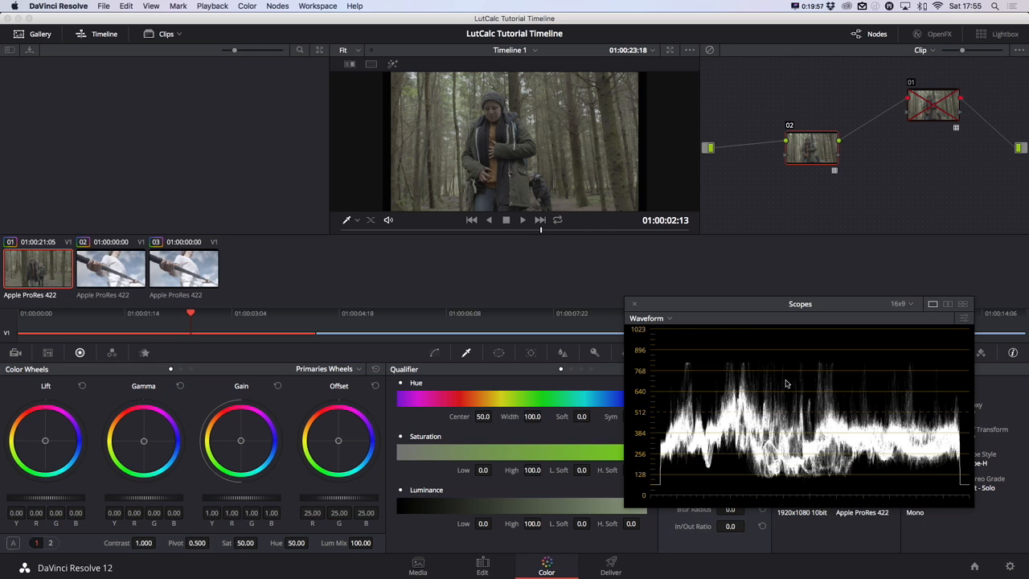
# - Toggle node 02 off and on repeatedly to compare the image and waveform with and without the passthrough LUT
pyautogui.press('super+d')
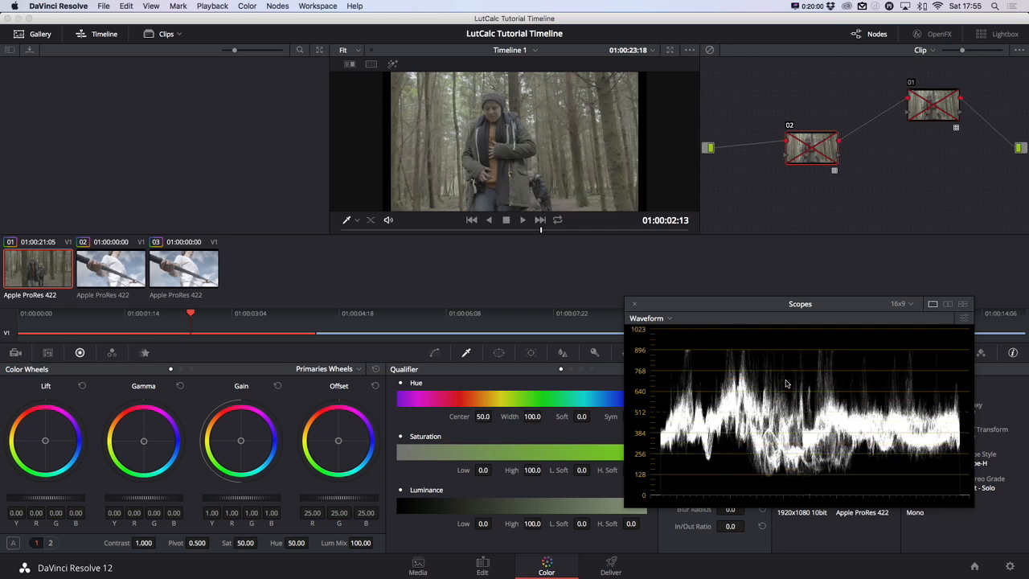
pyautogui.press('super+d')
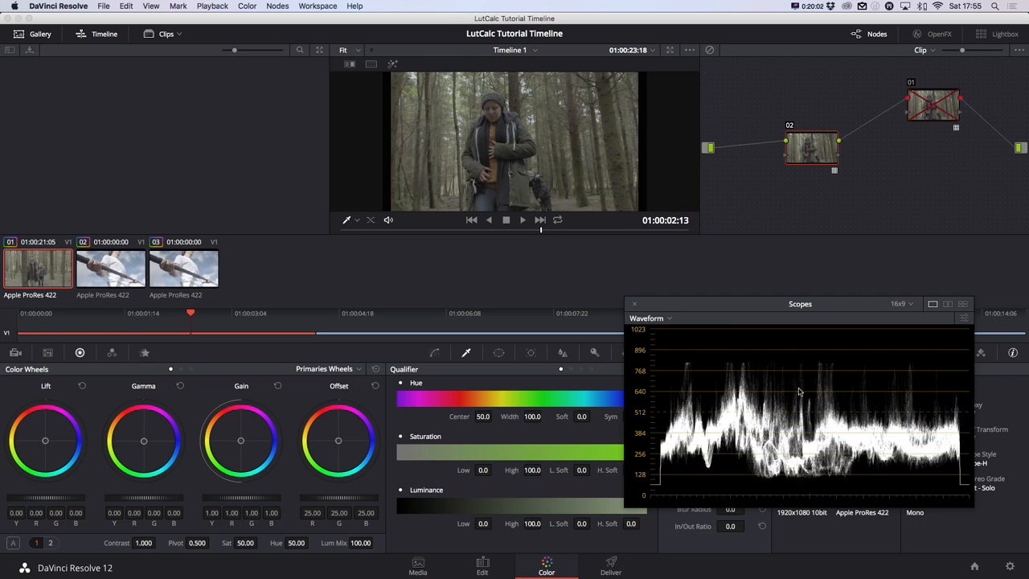
pyautogui.press('super+d')
pyautogui.press('super+d')
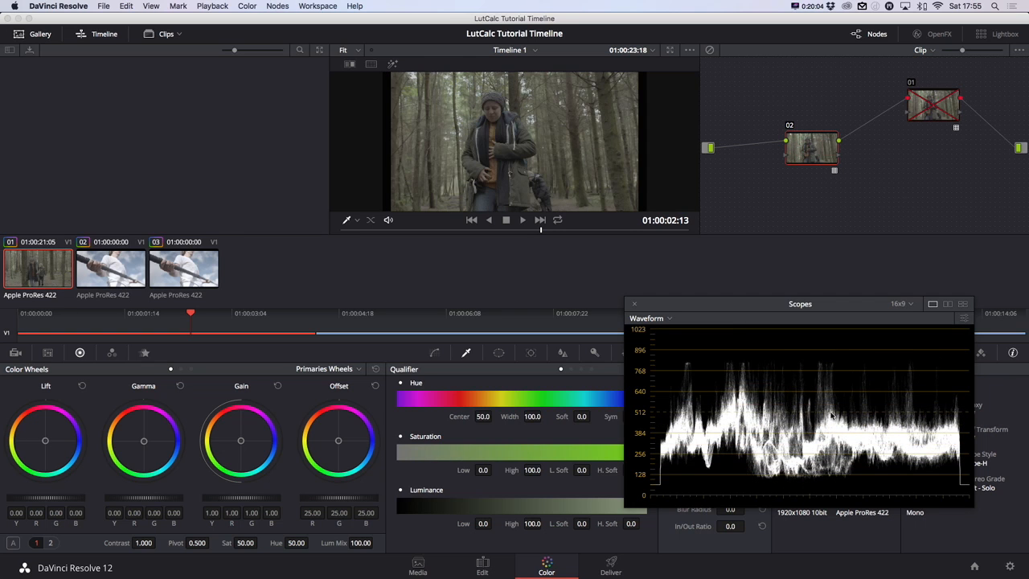
pyautogui.press('super+d')
pyautogui.press('super+d')
# - Open the second clip's grade, nudge its node clear, and switch to LUTCalc to set the Stop Correction to 0
pyautogui.click(116, 263)
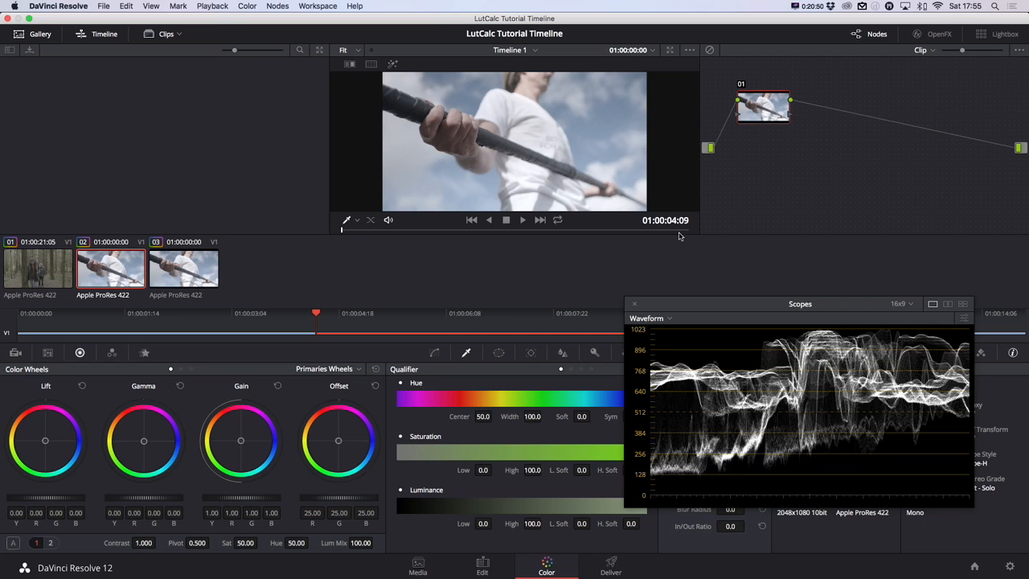
pyautogui.moveTo(762, 112); pyautogui.dragTo(766, 116)
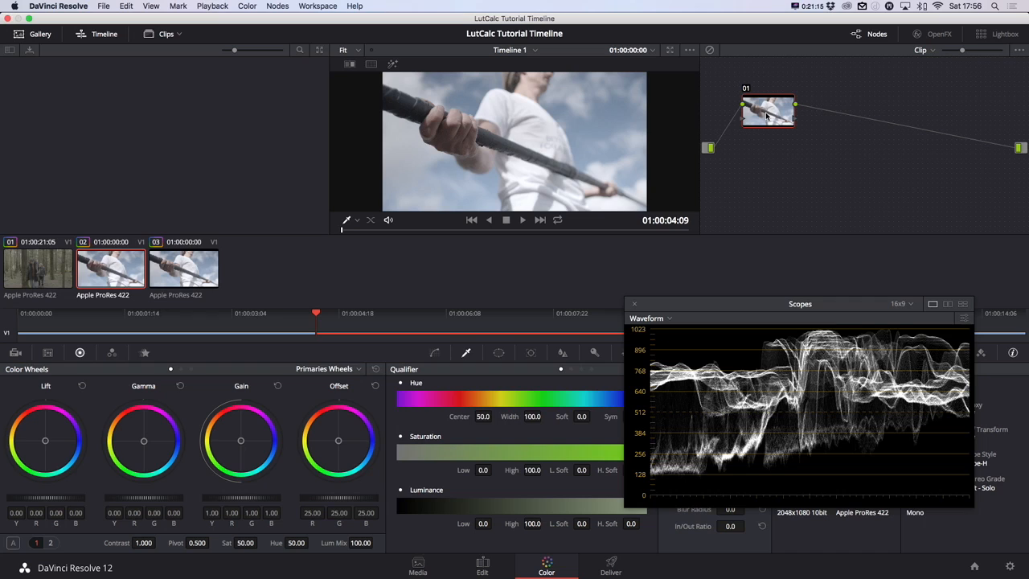
pyautogui.hotkey('ctrl', 'Up')
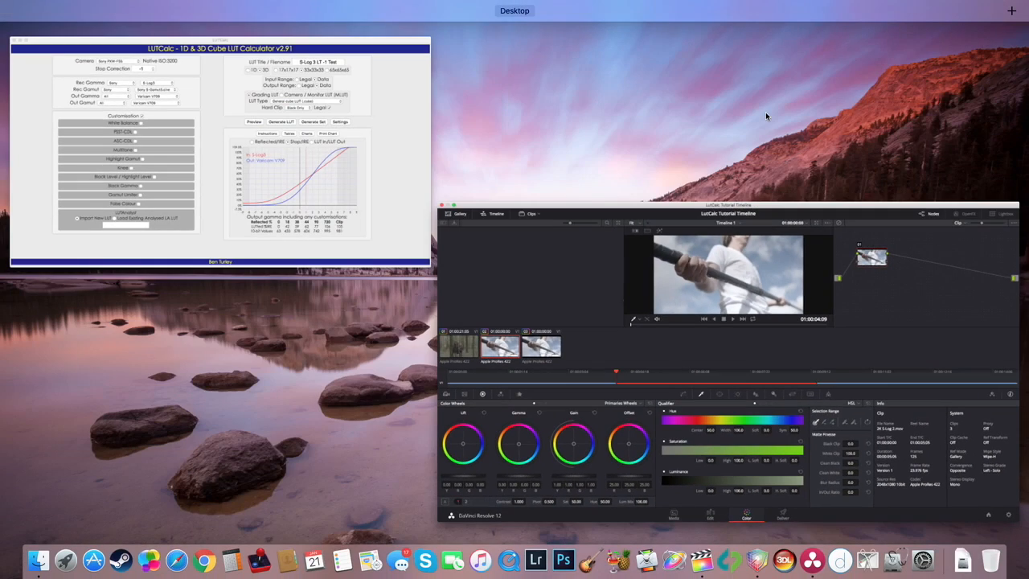
pyautogui.click(322, 159)
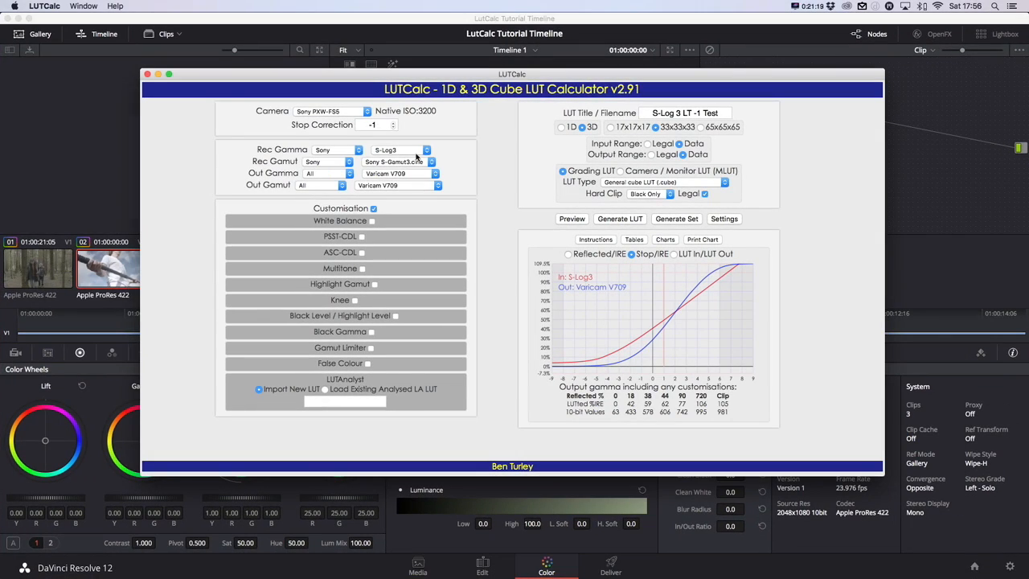
pyautogui.click(416, 153)
pyautogui.click(393, 122)
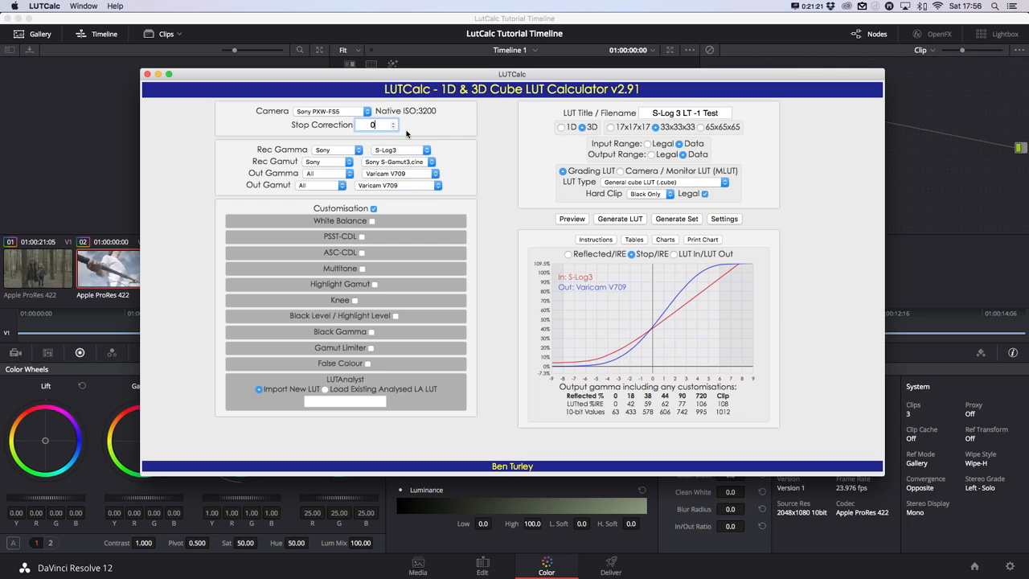
# - Configure a 1D LUT with S-Log2 as the Rec Gamma and S-Log3 as the Out Gamma
pyautogui.click(420, 139)
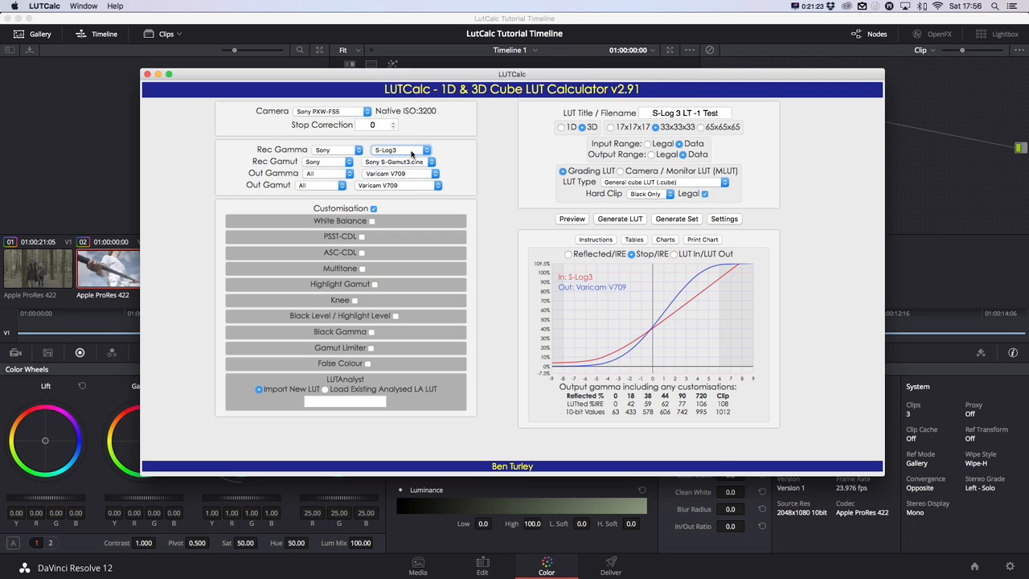
pyautogui.click(413, 152)
pyautogui.click(408, 160)
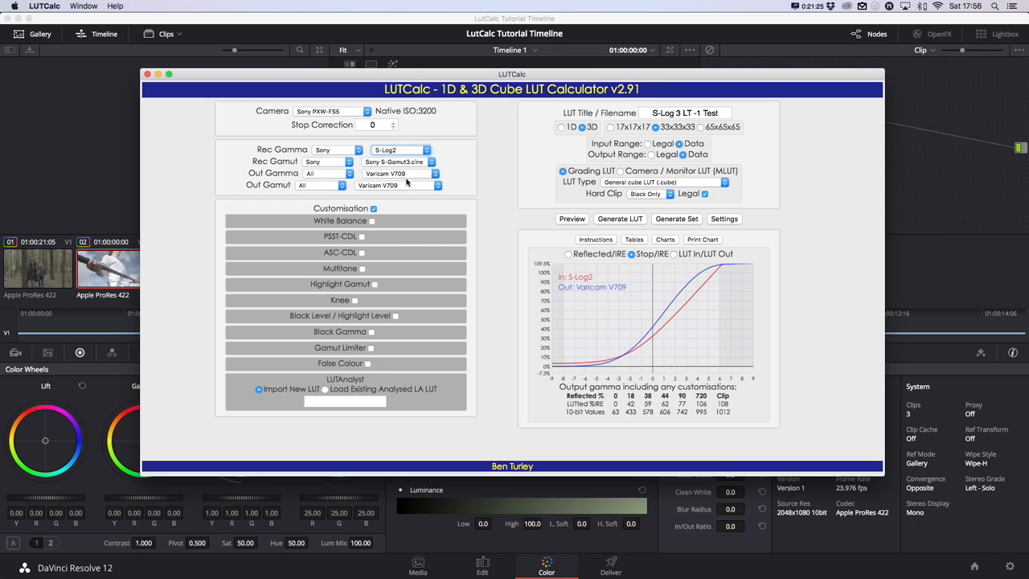
pyautogui.click(562, 127)
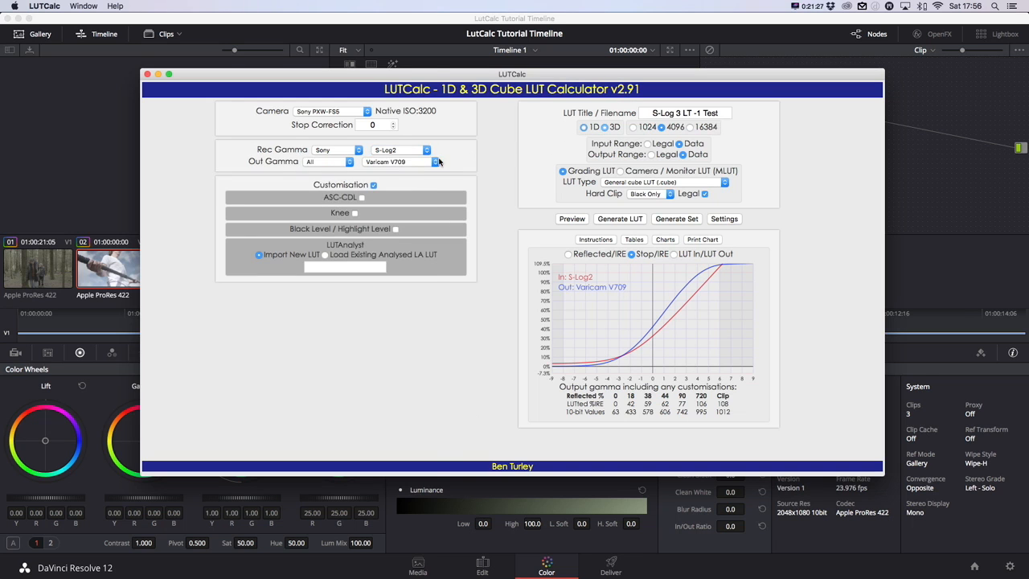
pyautogui.click(408, 162)
pyautogui.scroll(5, 411, 158)
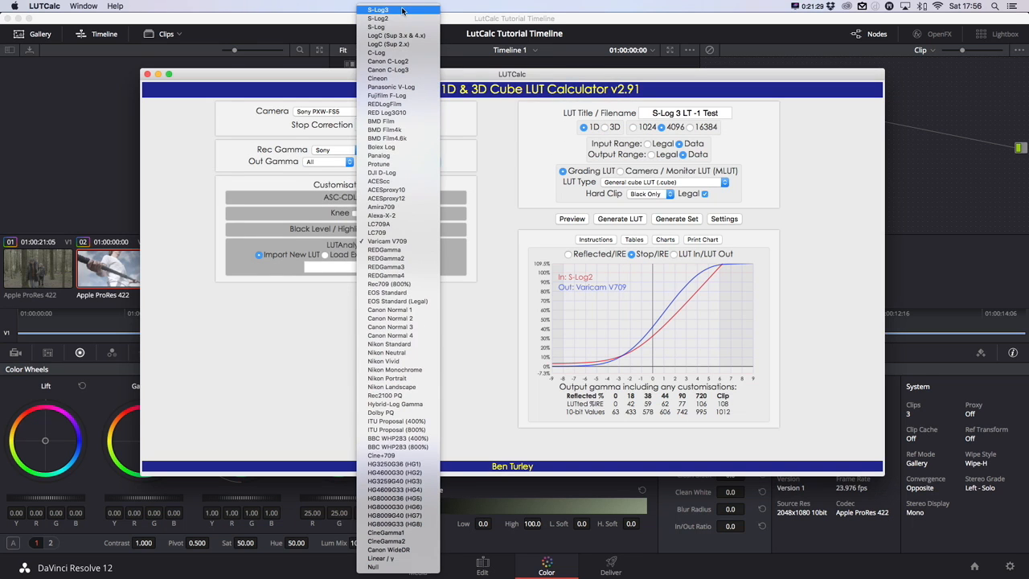
pyautogui.click(404, 10)
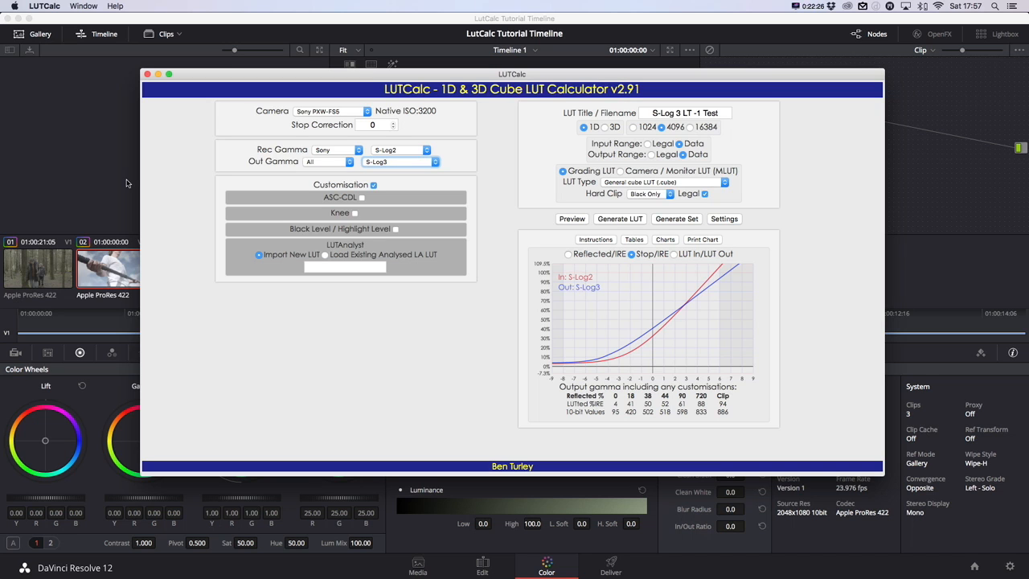
# - Switch to DaVinci Resolve and add two serial nodes after node 01 on the second clip
pyautogui.click(126, 183)
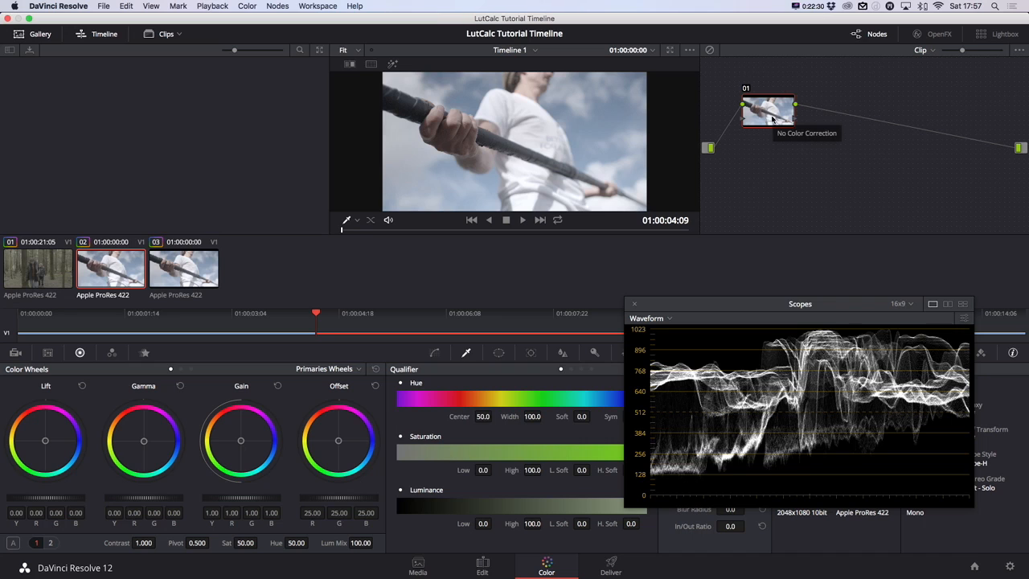
pyautogui.hotkey('alt', 's')
pyautogui.hotkey('alt', 's')
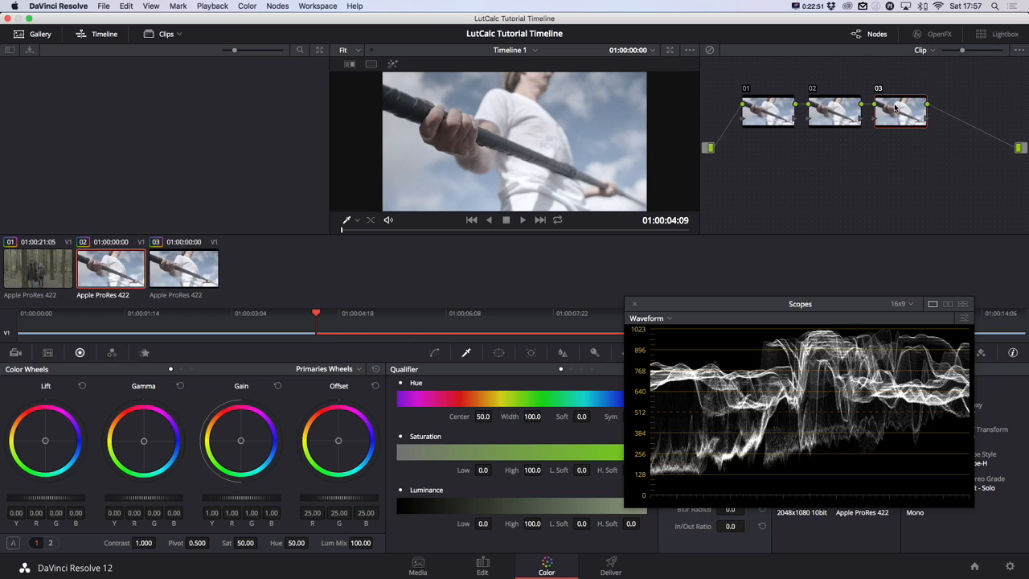
# - Apply the 3D LUT "S-Log_3_LT" from the S-Log LT folder to node 03 and shift the scope slightly
pyautogui.rightClick(895, 107)
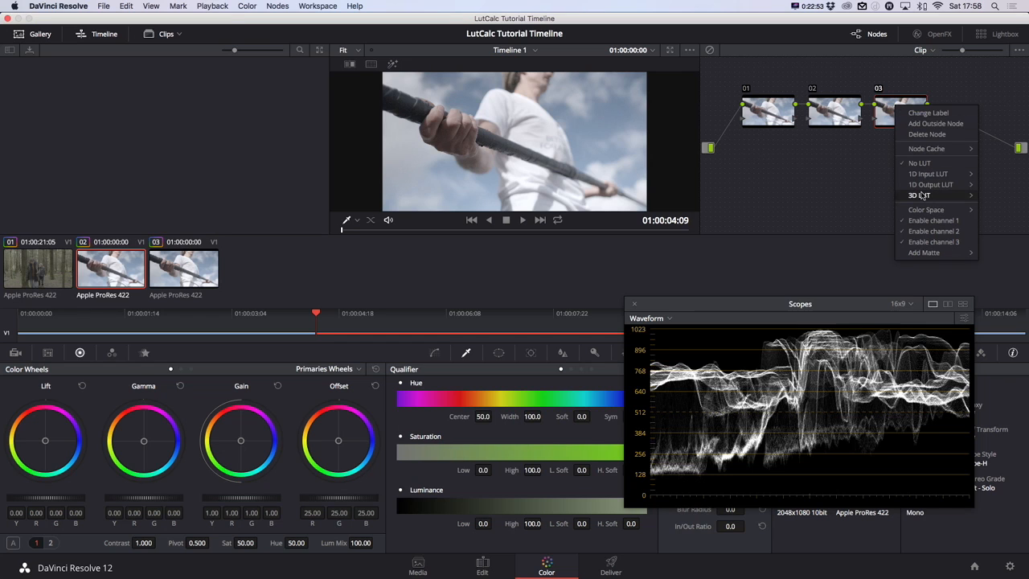
pyautogui.moveTo(919, 195)
pyautogui.moveTo(859, 196)
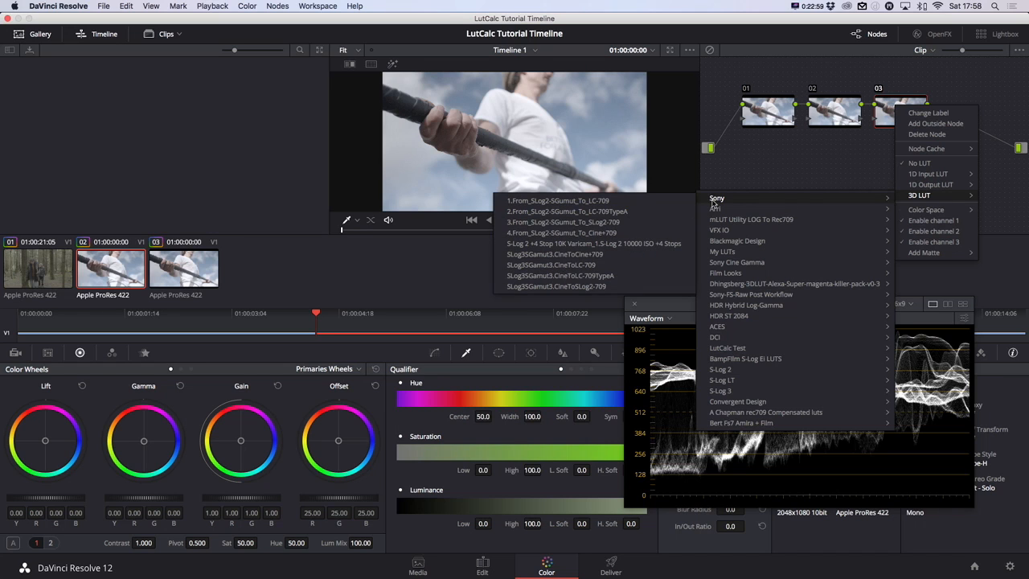
pyautogui.moveTo(841, 391)
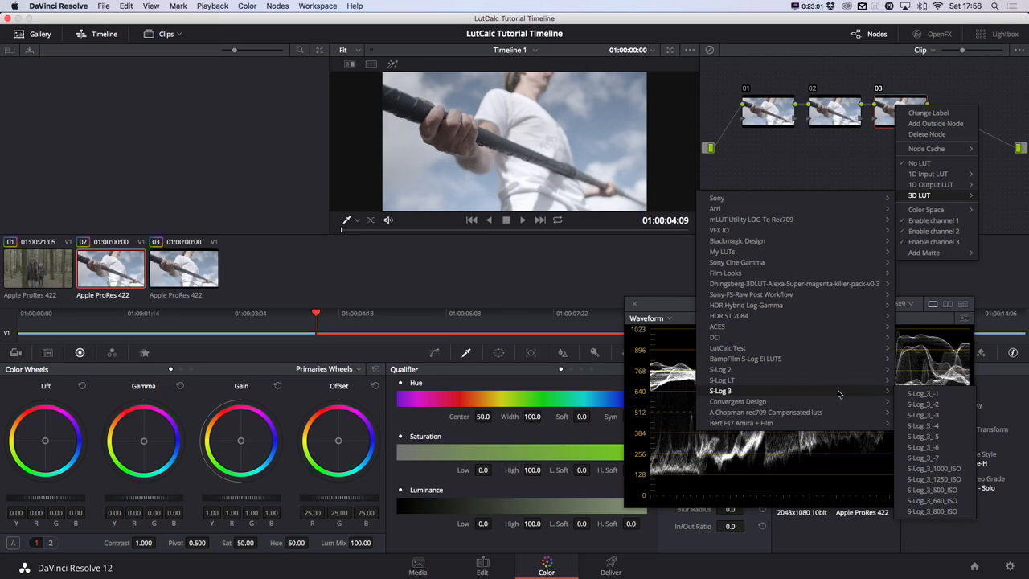
pyautogui.moveTo(870, 382)
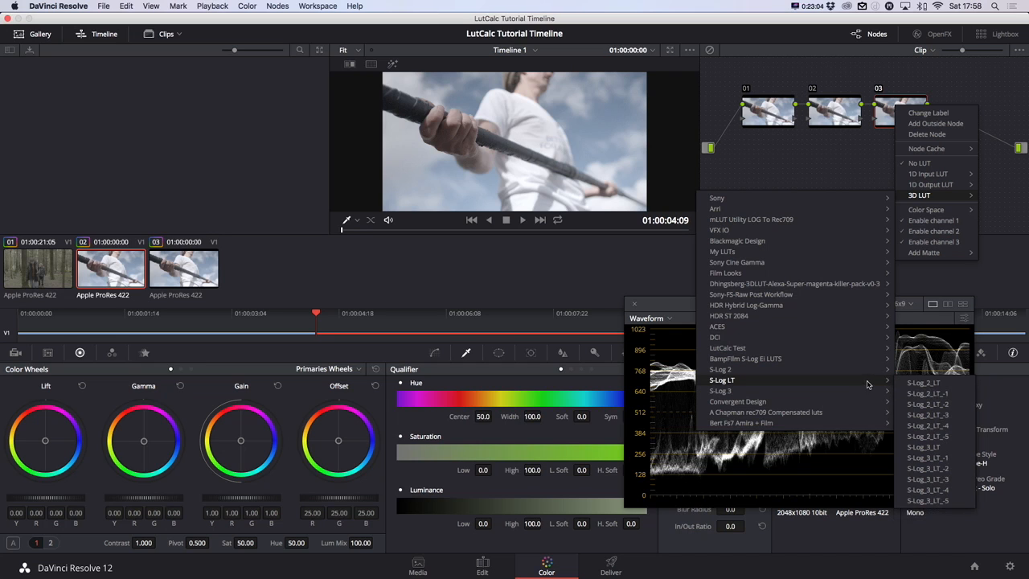
pyautogui.click(959, 449)
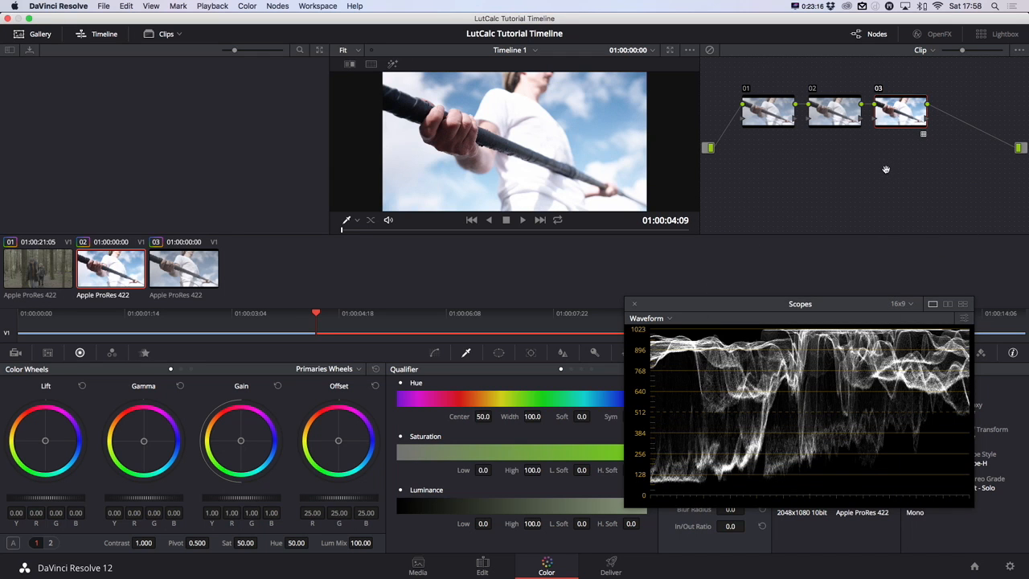
pyautogui.moveTo(869, 306); pyautogui.dragTo(832, 293)
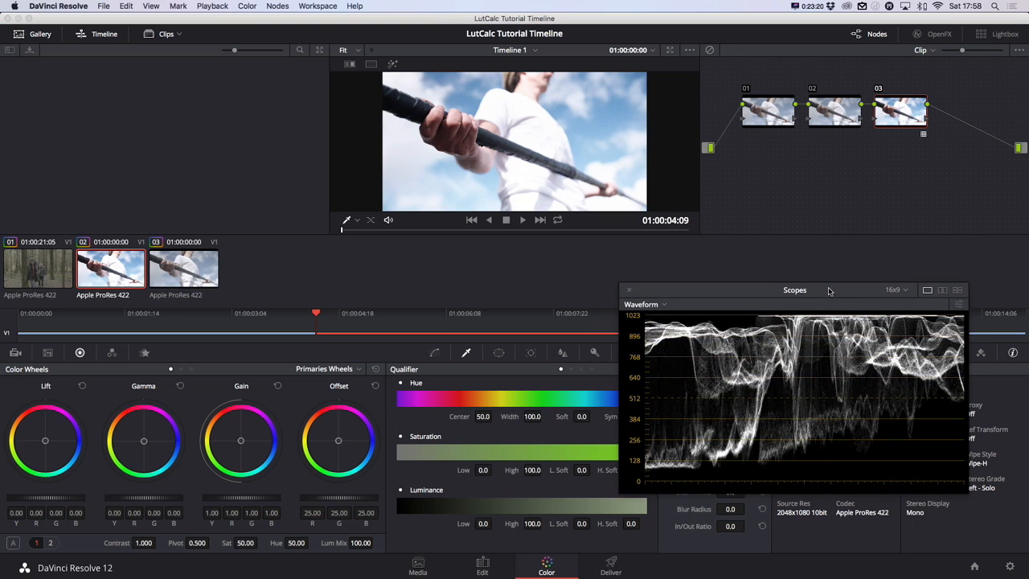
# - Apply the 3D LUT "S-Log_2_-2" from the S-Log 2 folder to node 01
pyautogui.click(779, 113)
pyautogui.rightClick(778, 113)
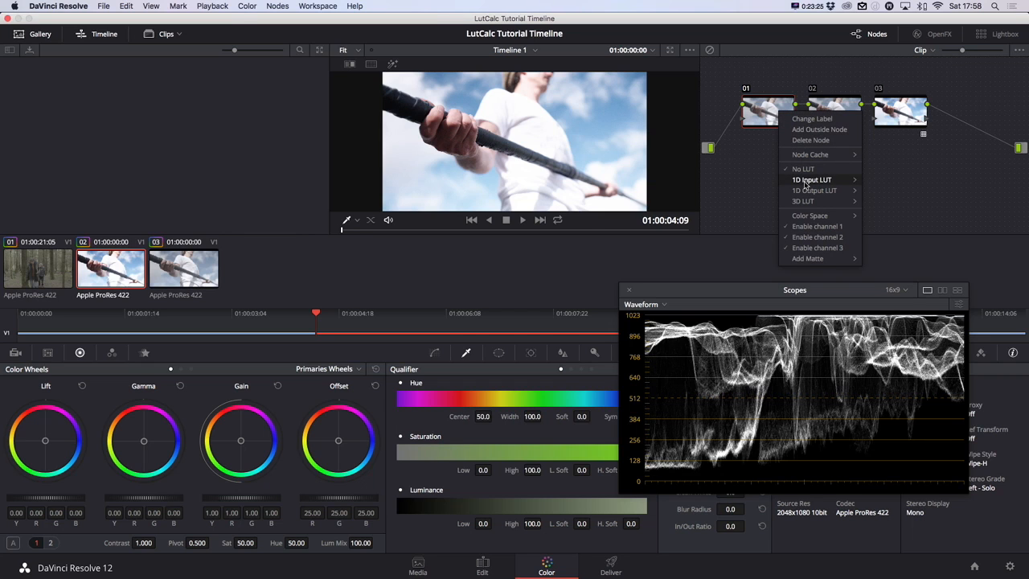
pyautogui.moveTo(807, 202)
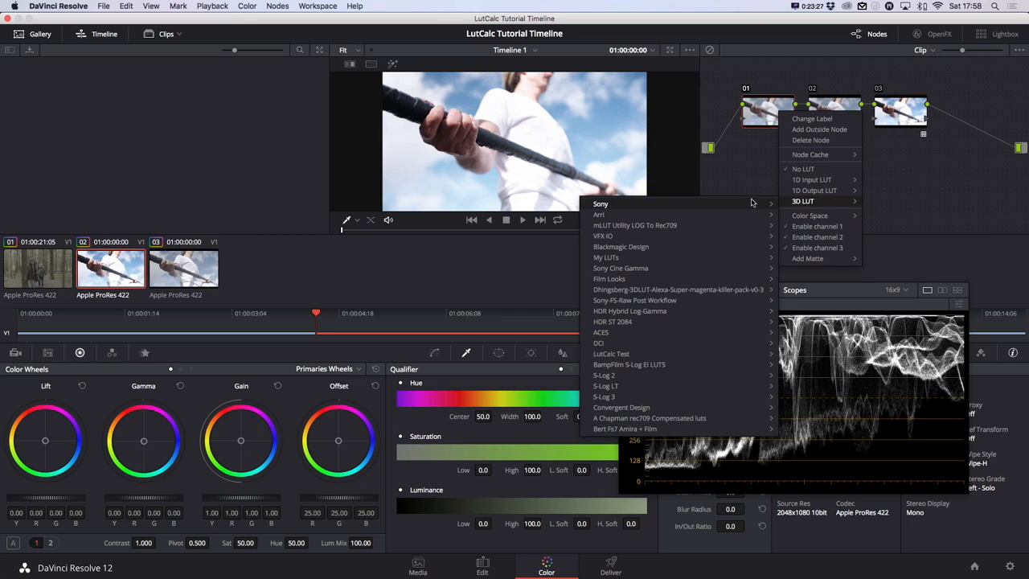
pyautogui.moveTo(750, 206)
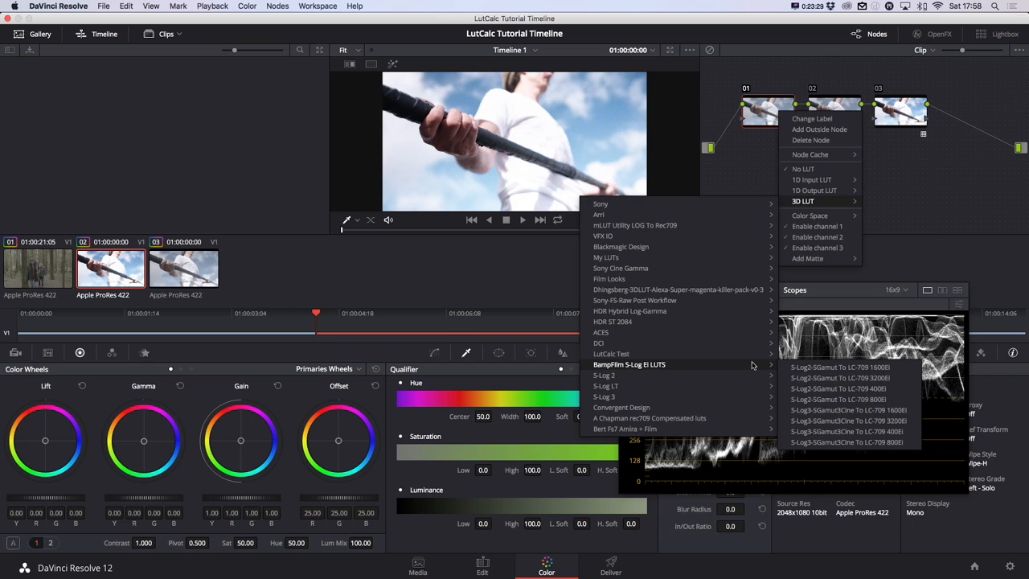
pyautogui.moveTo(751, 375)
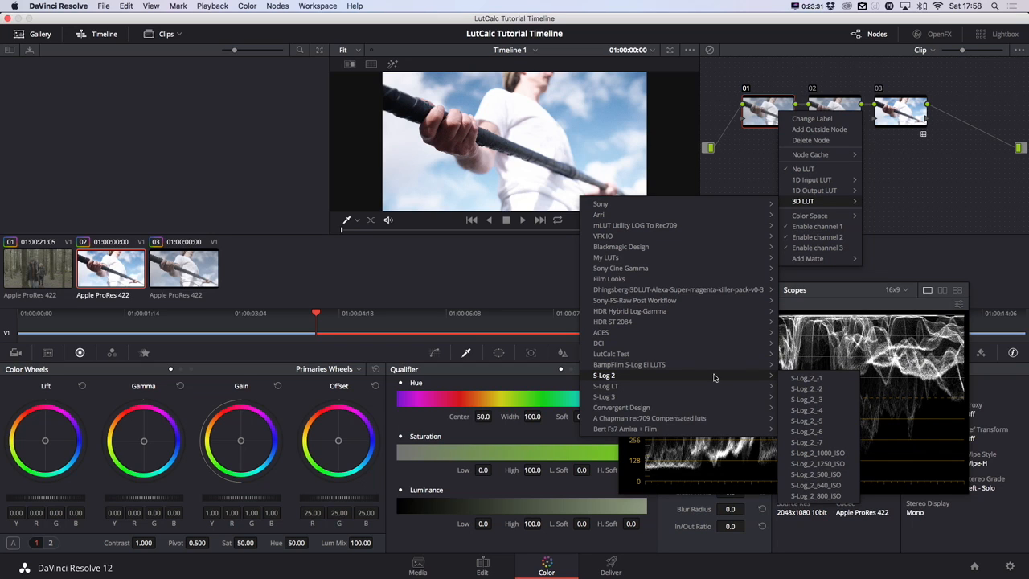
pyautogui.click(833, 391)
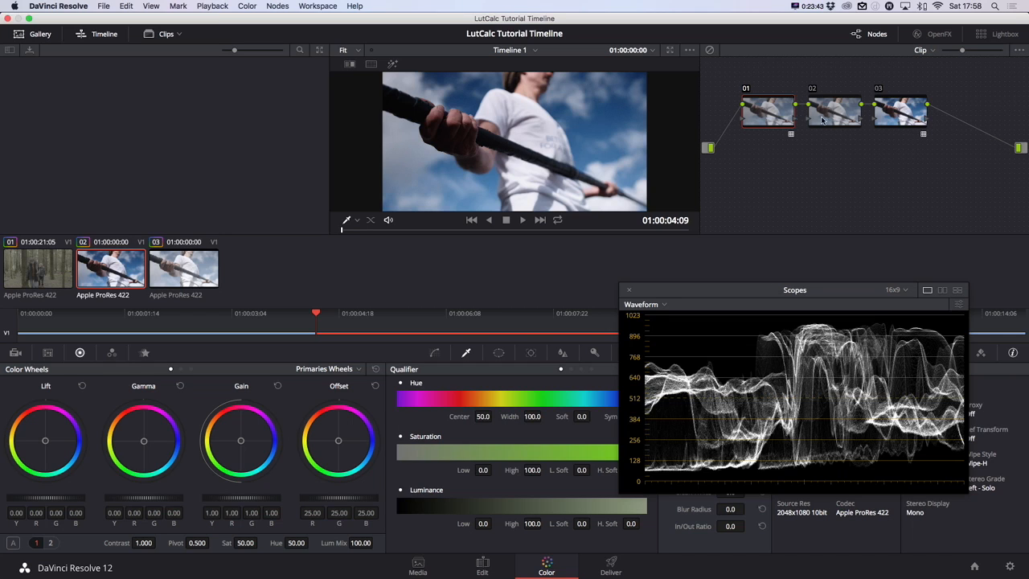
# - Space node 03 away from the others and place node 02 slightly lower between nodes 01 and 03
pyautogui.moveTo(909, 114)
pyautogui.mouseDown()
pyautogui.moveTo(929, 116)
pyautogui.moveTo(913, 116)
pyautogui.mouseUp()
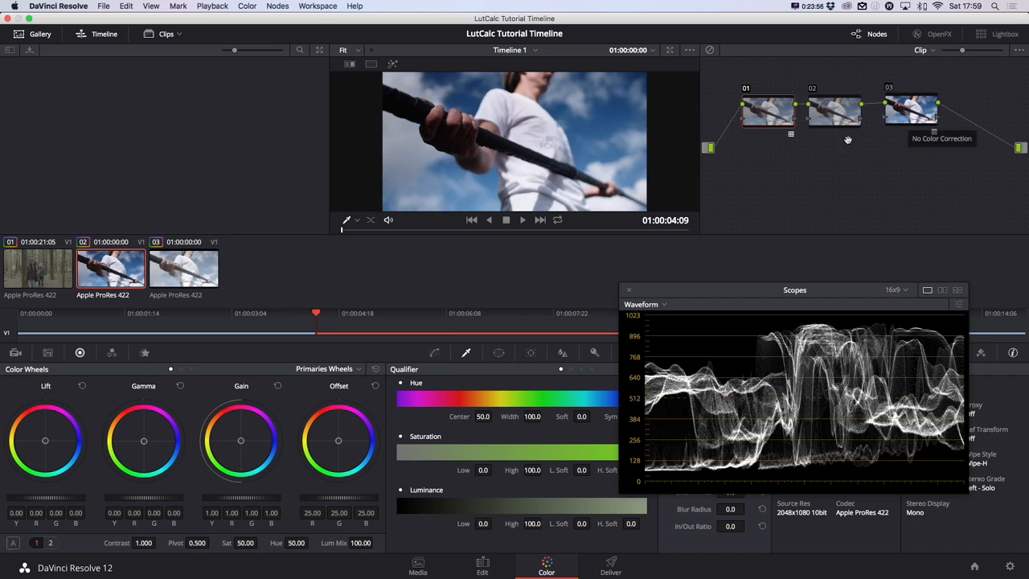
pyautogui.click(841, 111)
pyautogui.moveTo(837, 115); pyautogui.dragTo(842, 141)
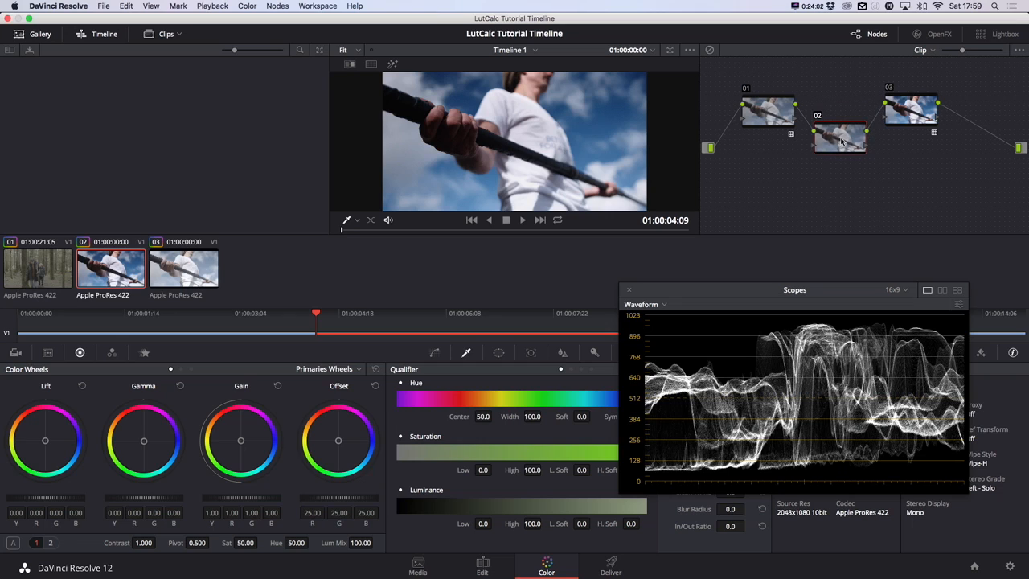
# - Switch to LUTCalc and change the LUT type from 1D to 3D
pyautogui.hotkey('ctrl', 'Up')
pyautogui.click(232, 136)
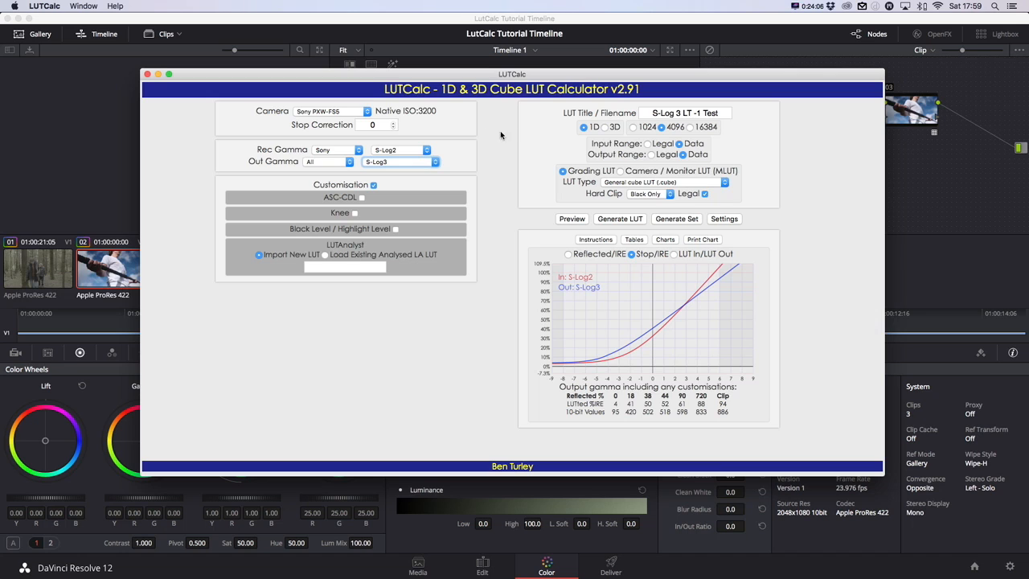
pyautogui.click(607, 129)
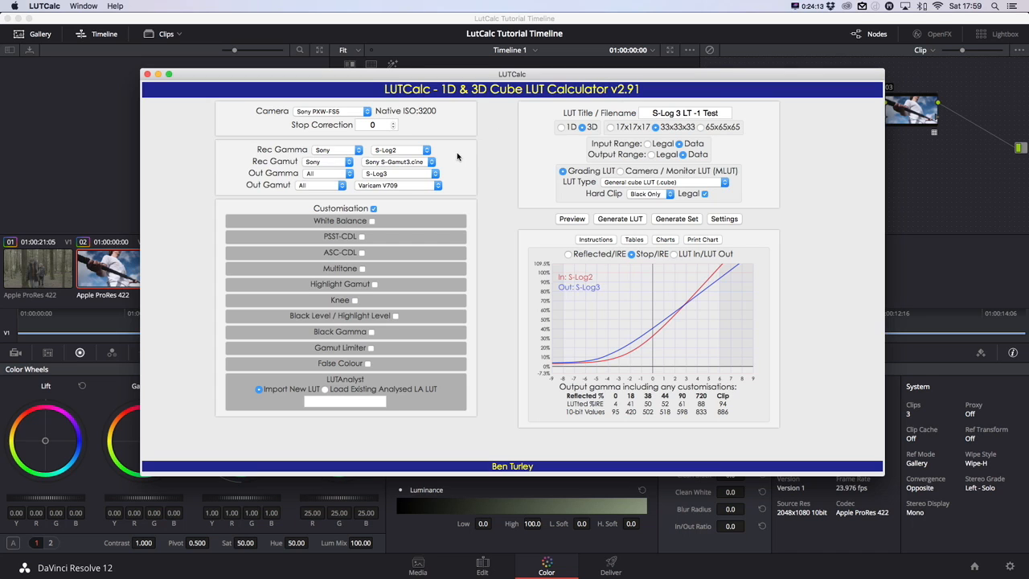
# - Set the recorded gamut to Sony S-Gamut and the output gamut to Sony S-Gamut3.cine, keeping S-Log3 as output gamma
pyautogui.click(412, 162)
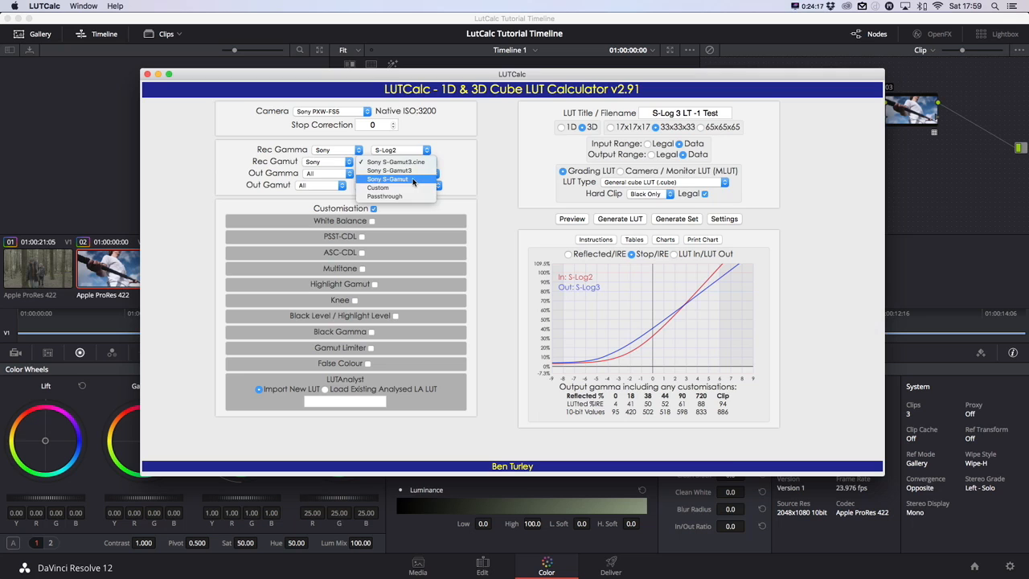
pyautogui.click(413, 183)
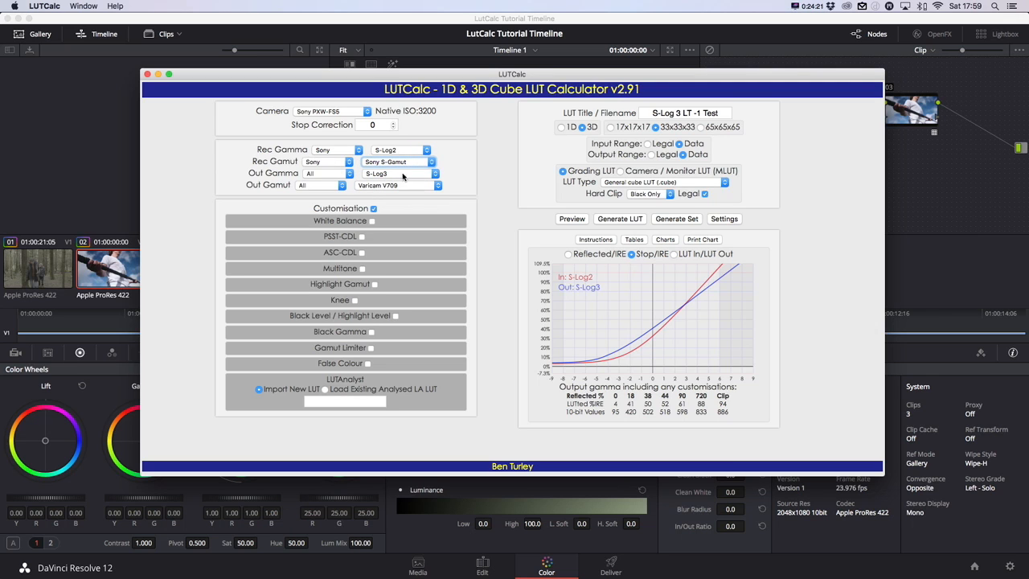
pyautogui.click(402, 174)
pyautogui.click(405, 175)
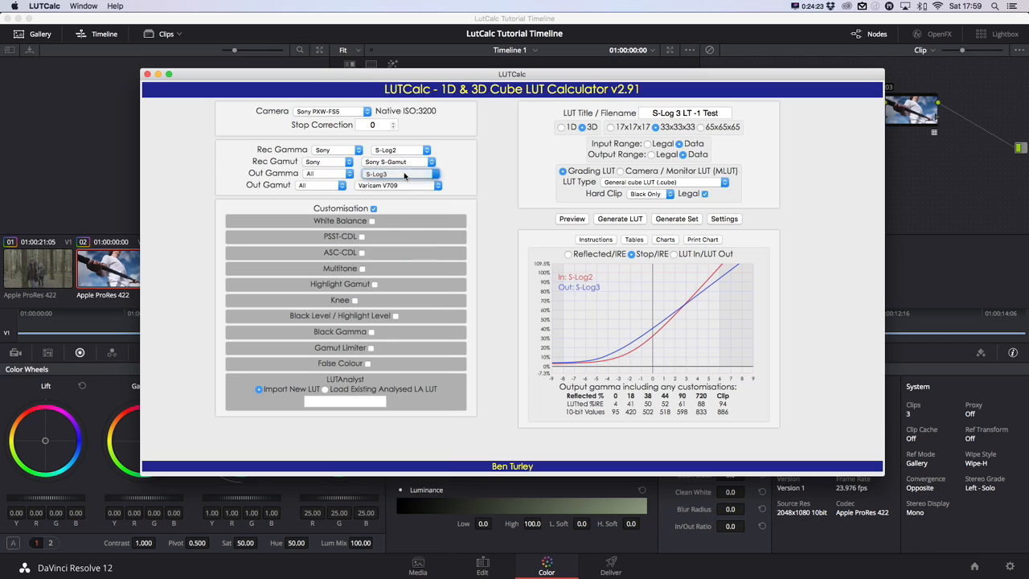
pyautogui.click(408, 184)
pyautogui.scroll(2, 419, 197)
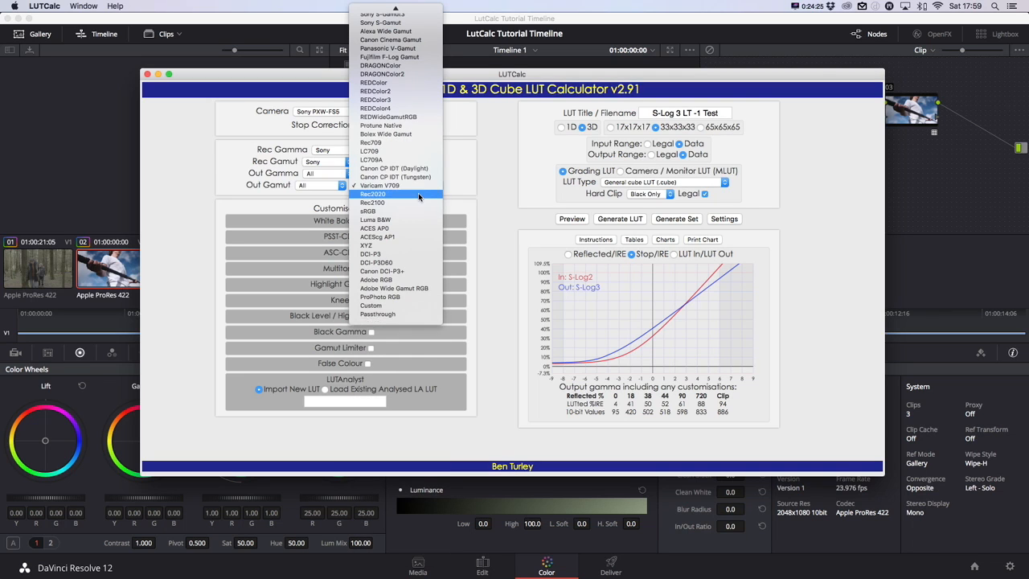
pyautogui.click(416, 12)
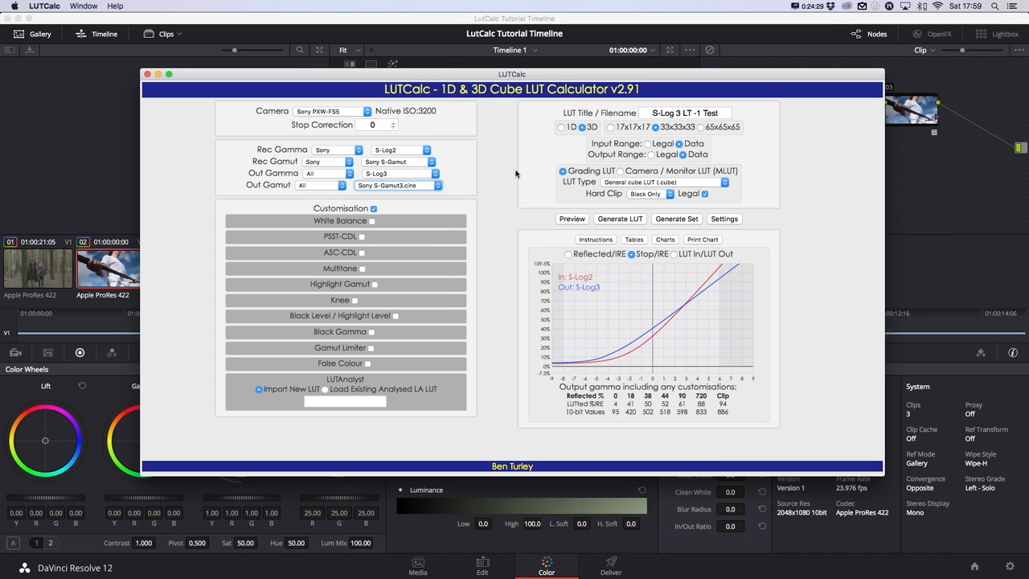
# - Change the LUT title to "S-Log 2 to S-Log 3"
pyautogui.moveTo(678, 113); pyautogui.dragTo(755, 116)
pyautogui.write('to S')
pyautogui.press('BackSpace')
pyautogui.press('BackSpace')
pyautogui.press('BackSpace')
pyautogui.press('BackSpace')
pyautogui.press('BackSpace')
pyautogui.press('BackSpace')
pyautogui.write('to')
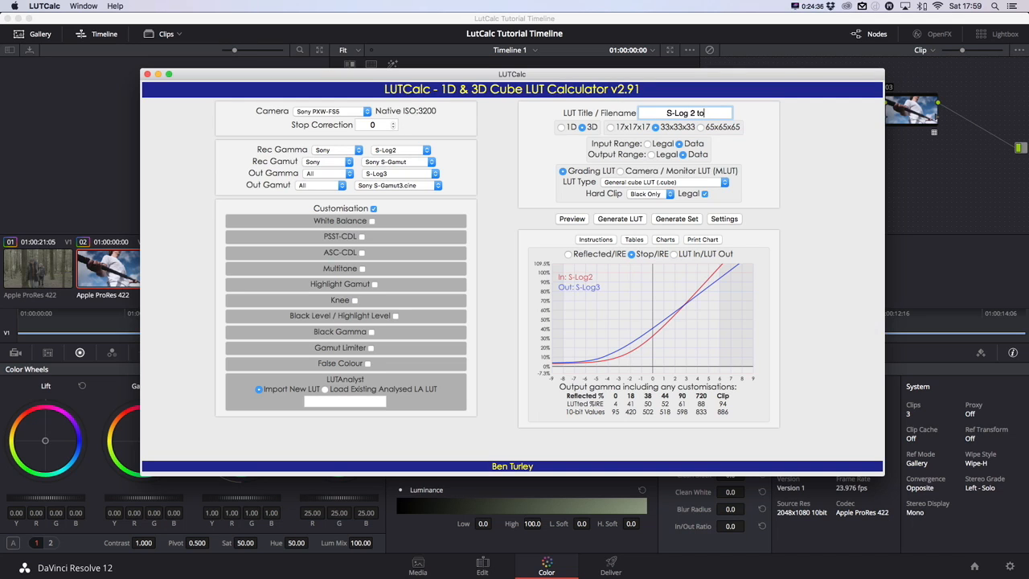
pyautogui.write(' S-Log 3')
# - Generate the LUT and save it as S-Log_2_to_S-Log_3.cube in the LutCalc Test folder
pyautogui.click(621, 223)
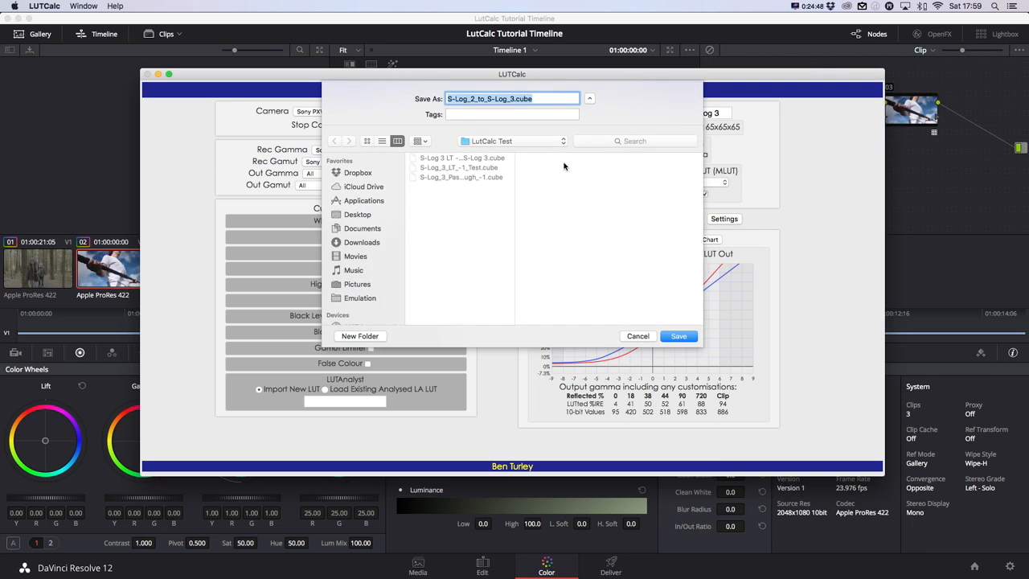
pyautogui.click(512, 142)
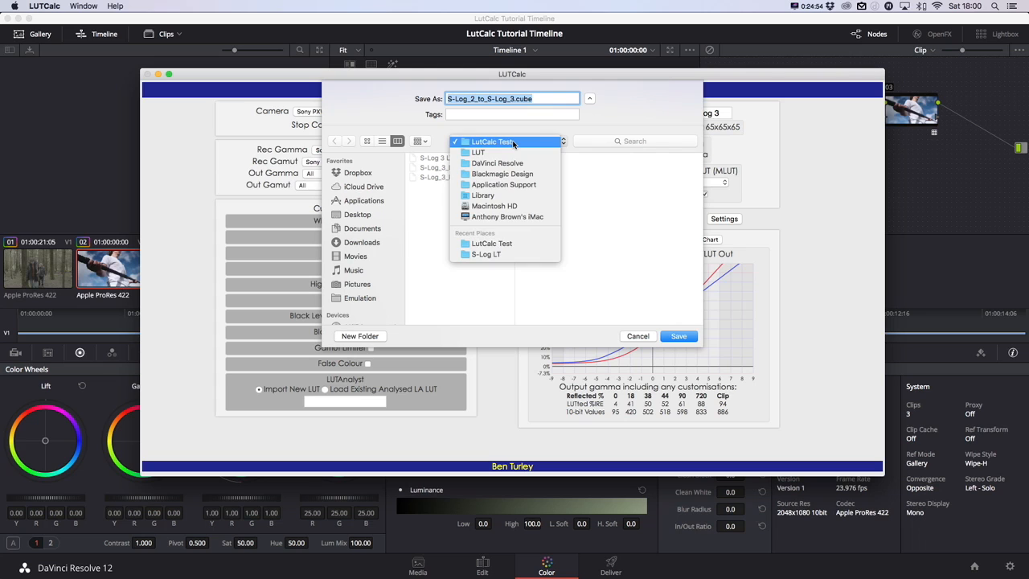
pyautogui.click(512, 143)
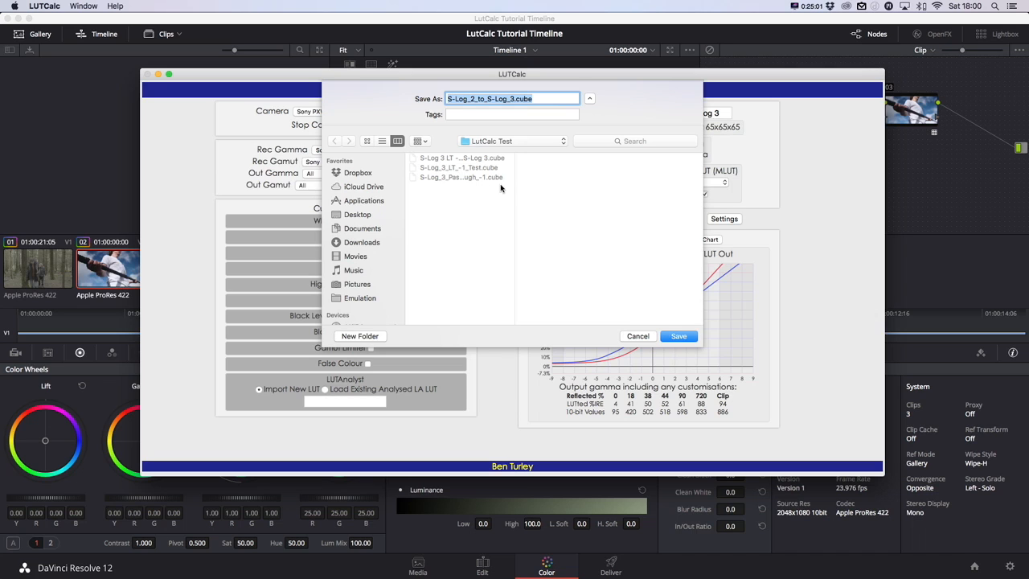
pyautogui.moveTo(514, 183); pyautogui.dragTo(623, 181)
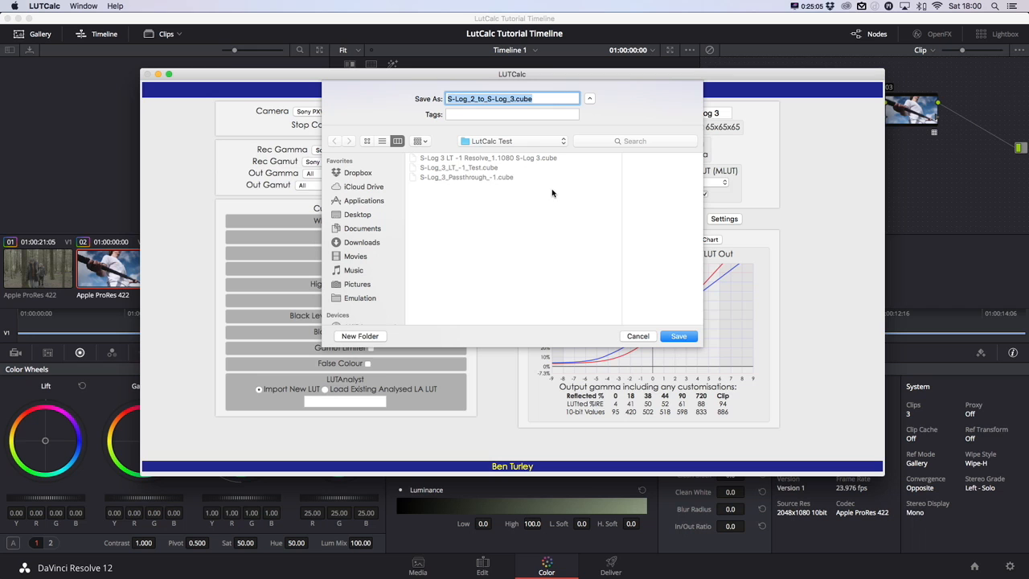
pyautogui.click(685, 337)
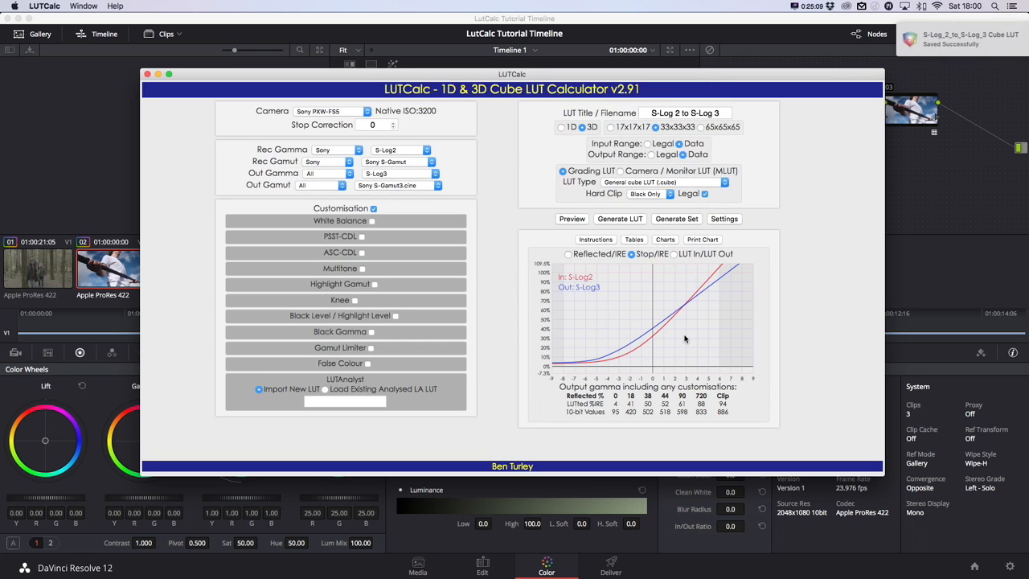
# - Switch to DaVinci Resolve, check the saved cube file in its LUT folder, and update the lookup table lists in the project settings
pyautogui.click(943, 195)
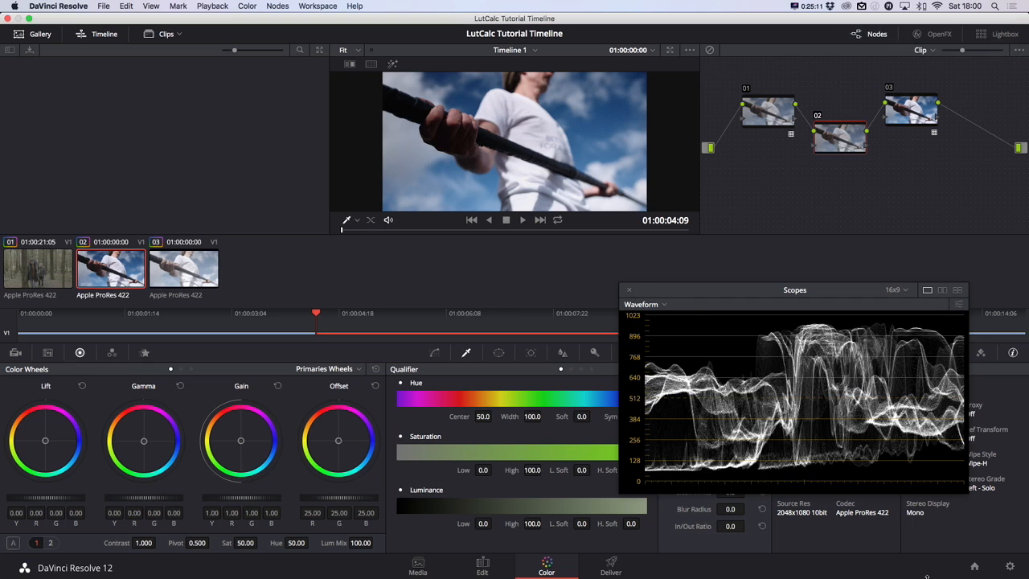
pyautogui.click(1010, 567)
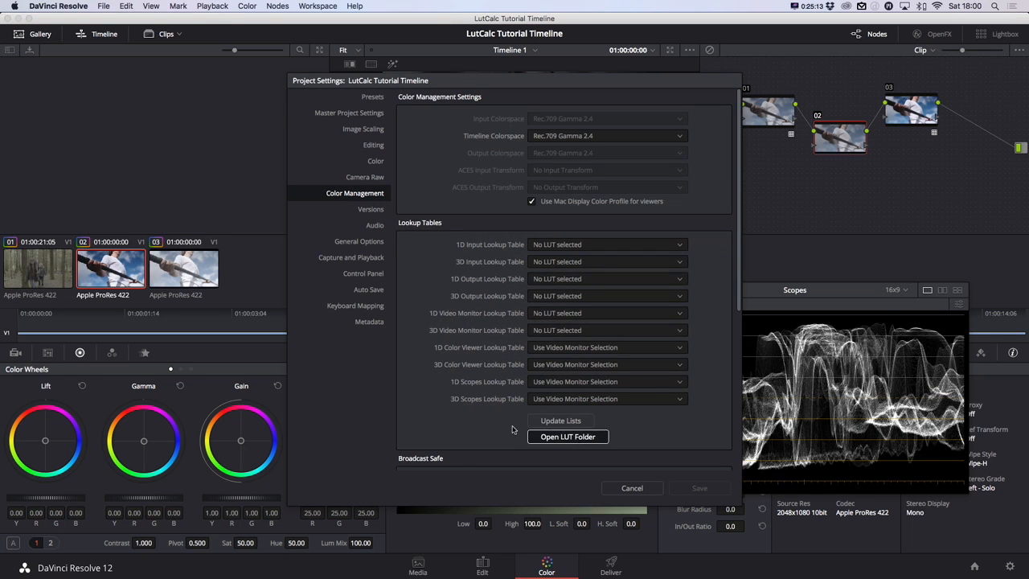
pyautogui.click(563, 437)
pyautogui.doubleClick(165, 280)
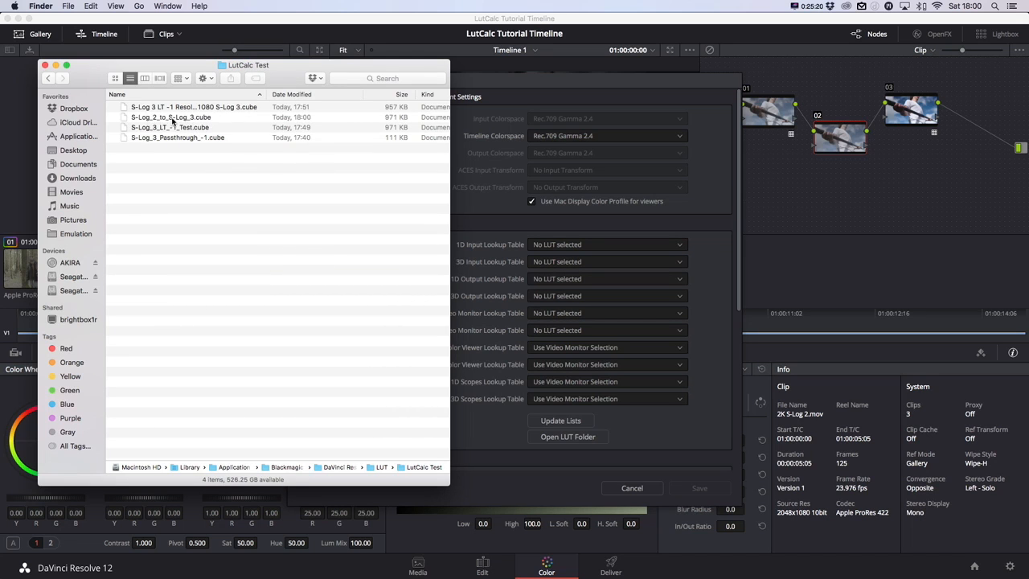
pyautogui.click(45, 66)
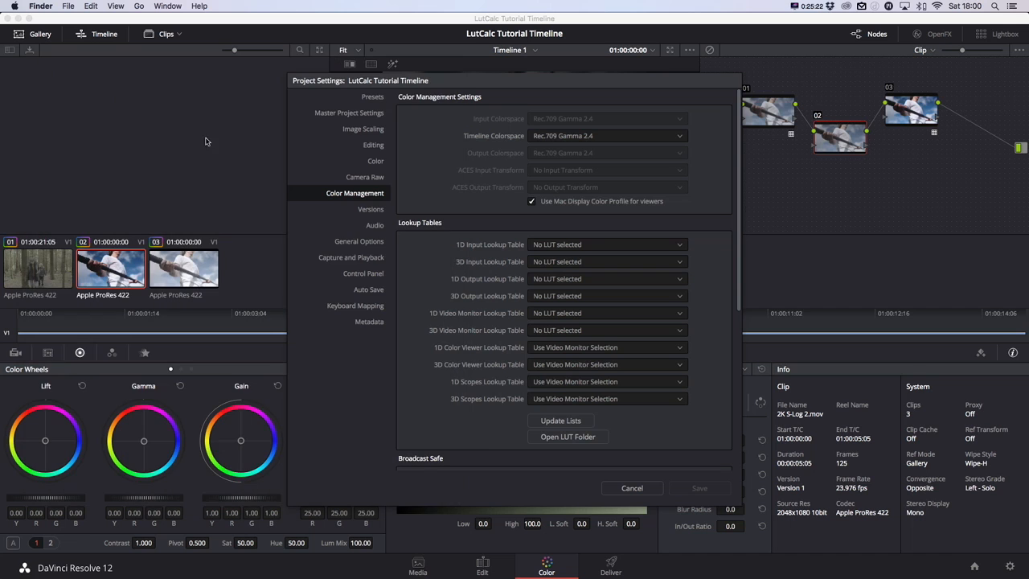
pyautogui.click(574, 428)
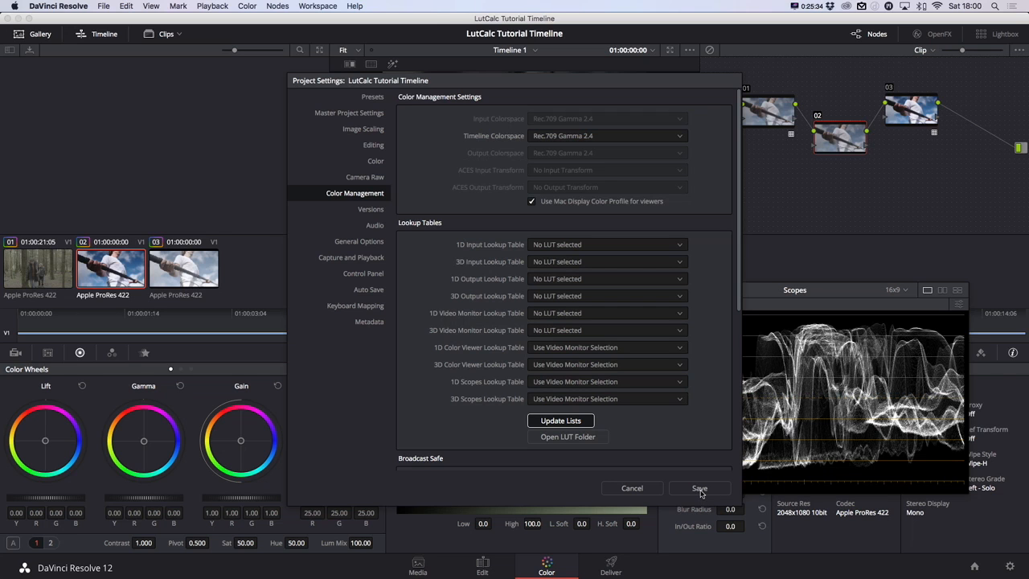
pyautogui.click(701, 490)
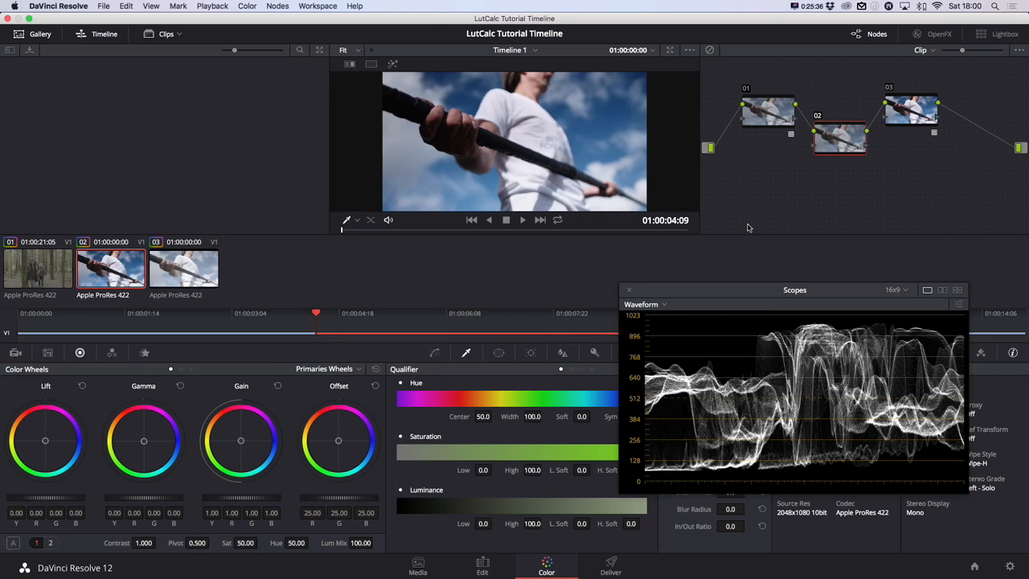
# - Spread nodes 02 and 03 apart and apply the 3D LUT "S-Log_2_to_S-Log_3" from the LutCalc Test folder to node 02
pyautogui.click(772, 115)
pyautogui.moveTo(916, 111); pyautogui.dragTo(941, 121)
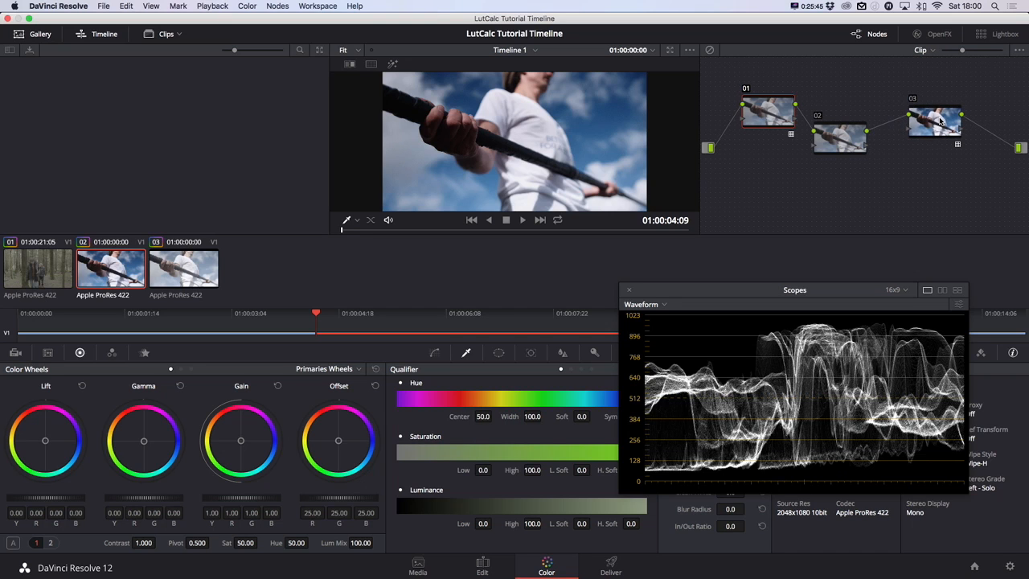
pyautogui.moveTo(849, 142); pyautogui.dragTo(859, 168)
pyautogui.rightClick(860, 168)
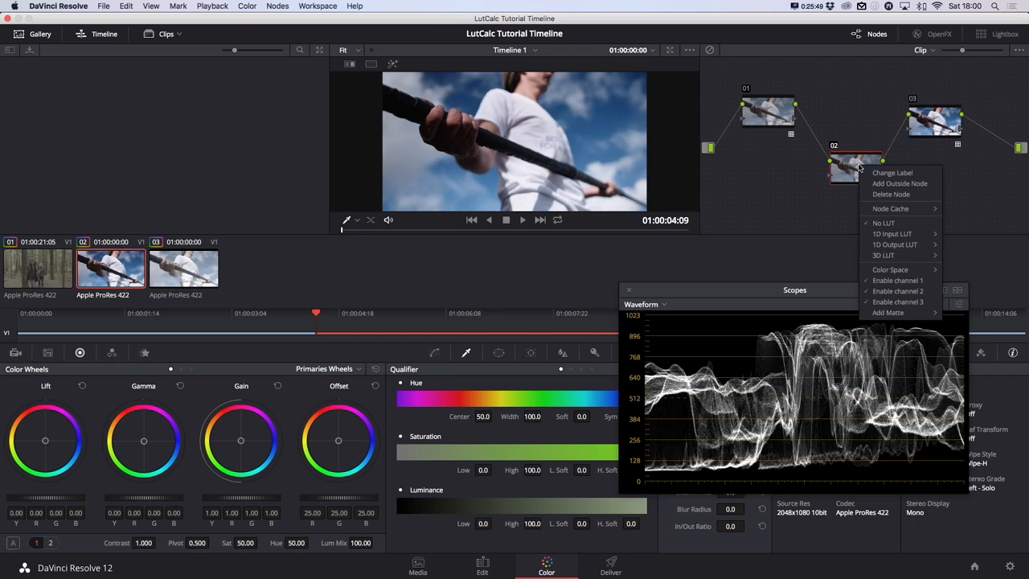
pyautogui.moveTo(878, 258)
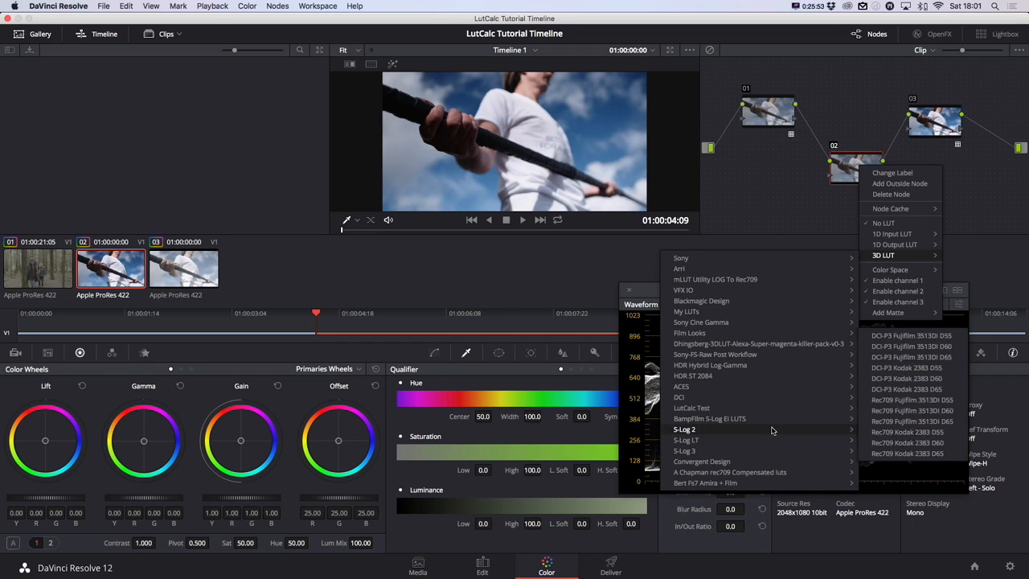
pyautogui.moveTo(830, 411)
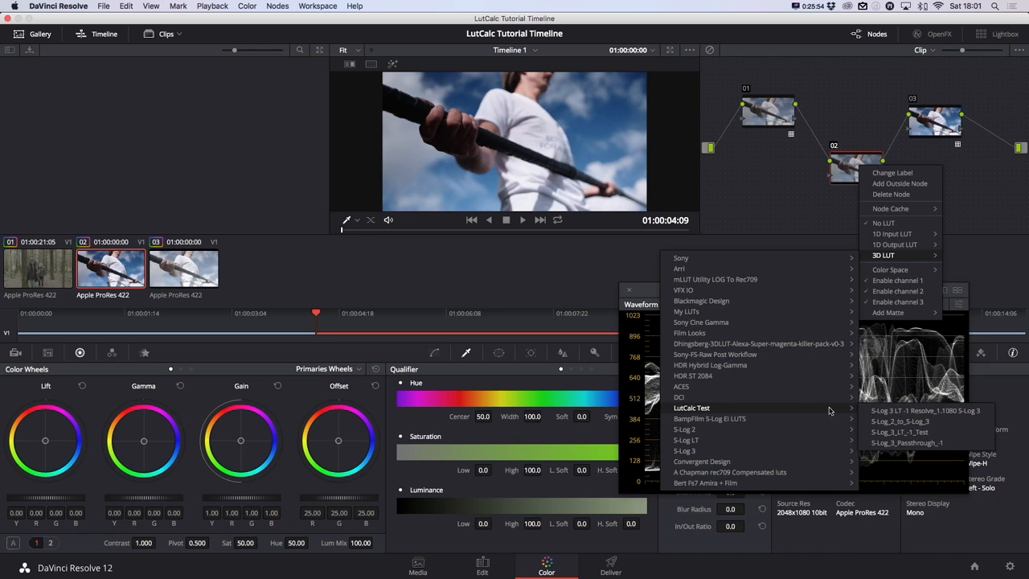
pyautogui.click(931, 422)
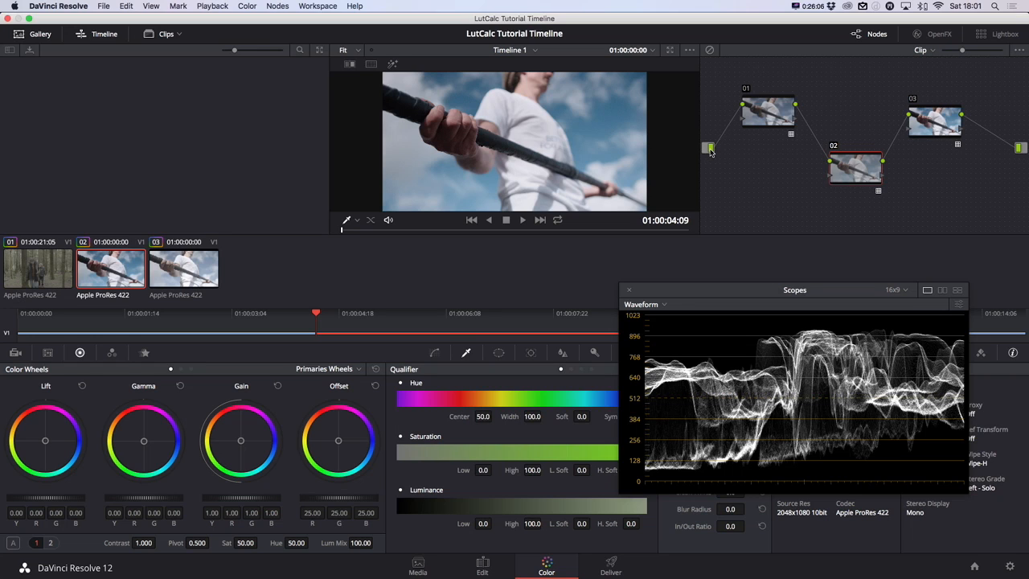
# - Delete all three nodes from the second clip and replace them with three empty serial nodes
pyautogui.moveTo(851, 171)
pyautogui.mouseDown()
pyautogui.moveTo(877, 154)
pyautogui.moveTo(839, 173)
pyautogui.moveTo(836, 143)
pyautogui.moveTo(863, 167)
pyautogui.moveTo(848, 156)
pyautogui.moveTo(859, 157)
pyautogui.mouseUp()
pyautogui.click(770, 110)
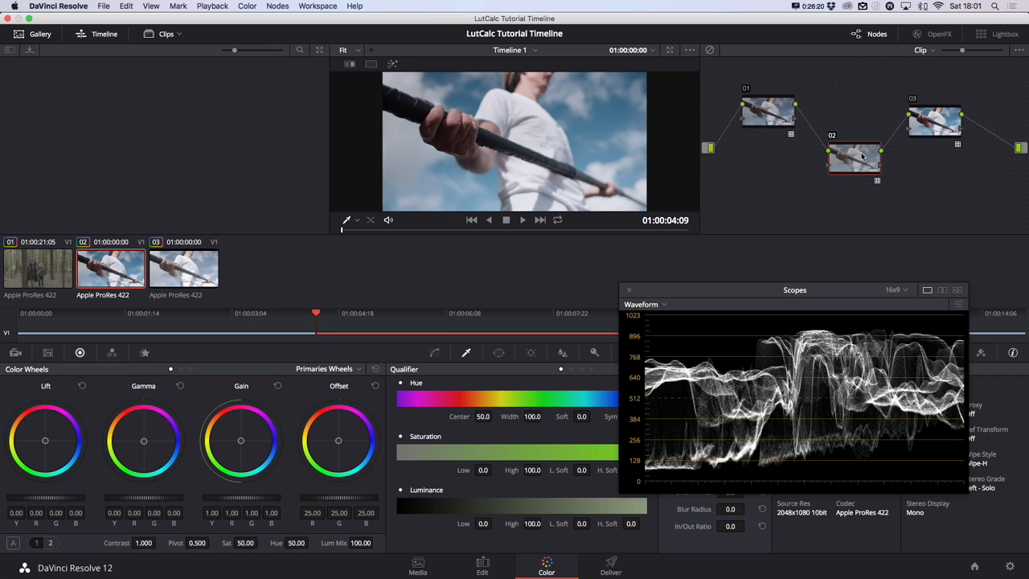
pyautogui.keyDown('shift'); pyautogui.click(931, 121); pyautogui.keyUp('shift')
pyautogui.press('Delete')
pyautogui.press('Delete')
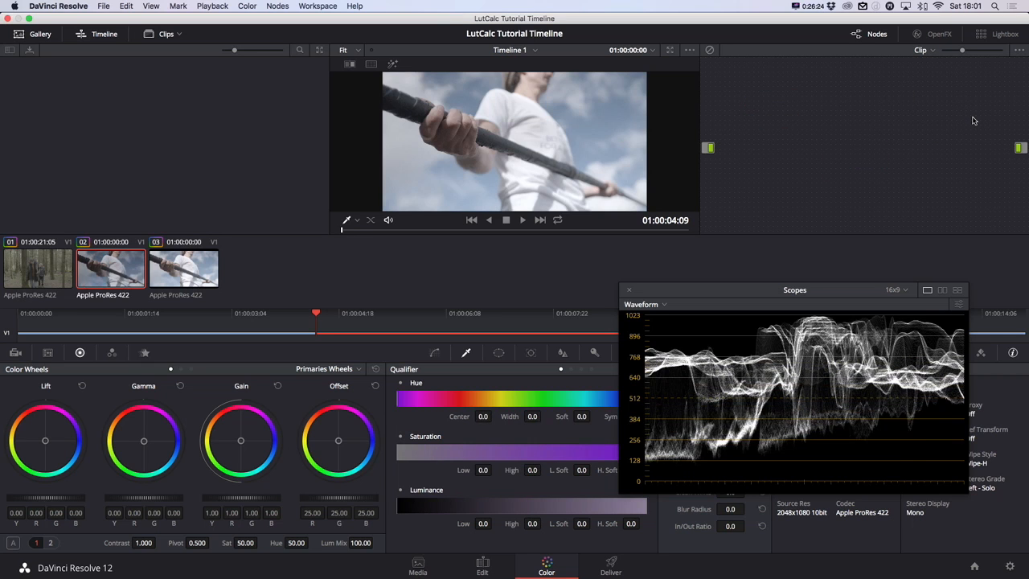
pyautogui.press('super+z')
pyautogui.press('super+z')
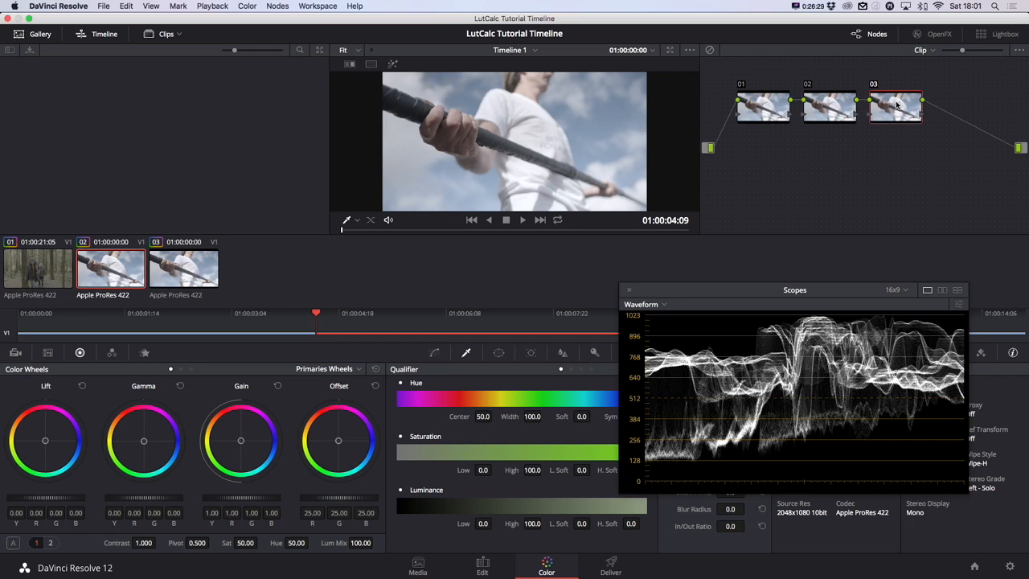
# - Space node 03 away from node 02 and apply the Sony 3D LUT "SLog3SGamut3.CineToLC-709TypeA" to it
pyautogui.moveTo(898, 102); pyautogui.dragTo(924, 107)
pyautogui.rightClick(925, 107)
pyautogui.moveTo(973, 199)
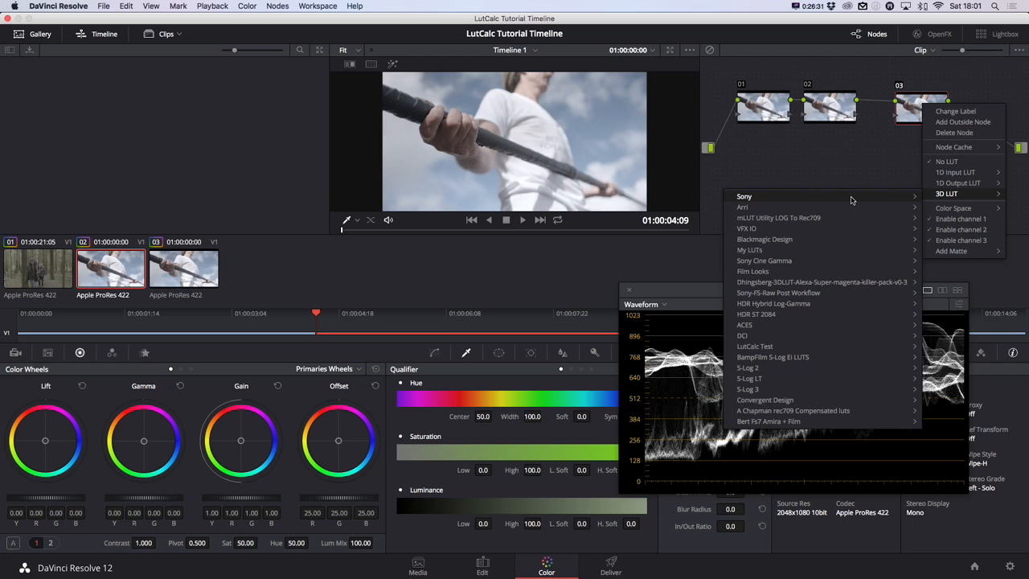
pyautogui.click(876, 164)
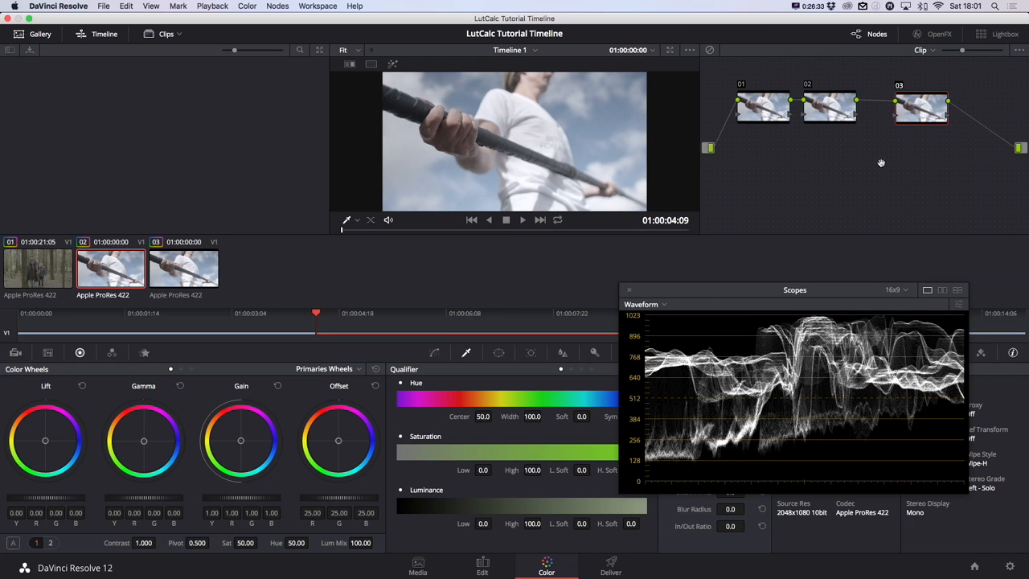
pyautogui.rightClick(920, 113)
pyautogui.moveTo(944, 202)
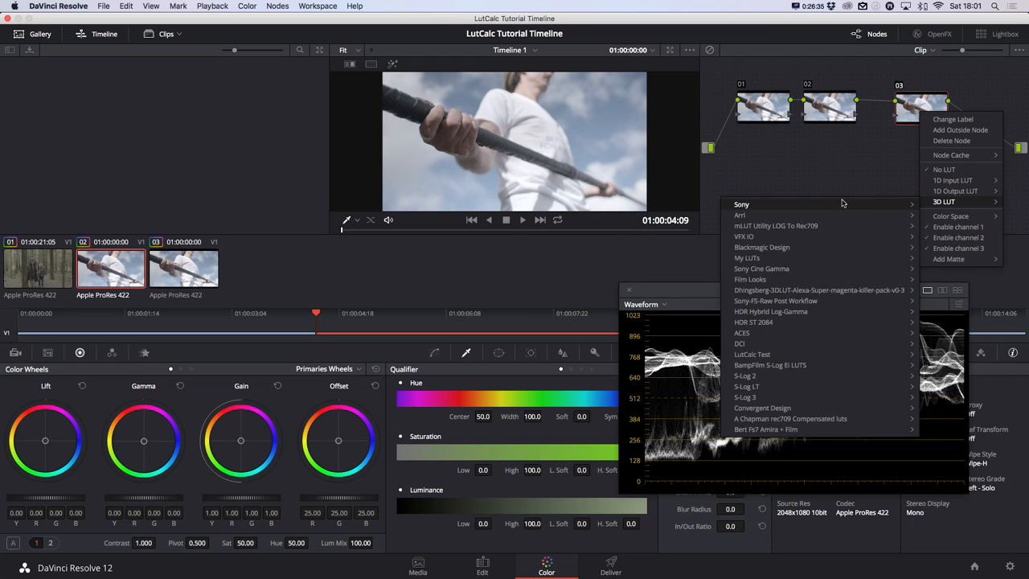
pyautogui.moveTo(847, 205)
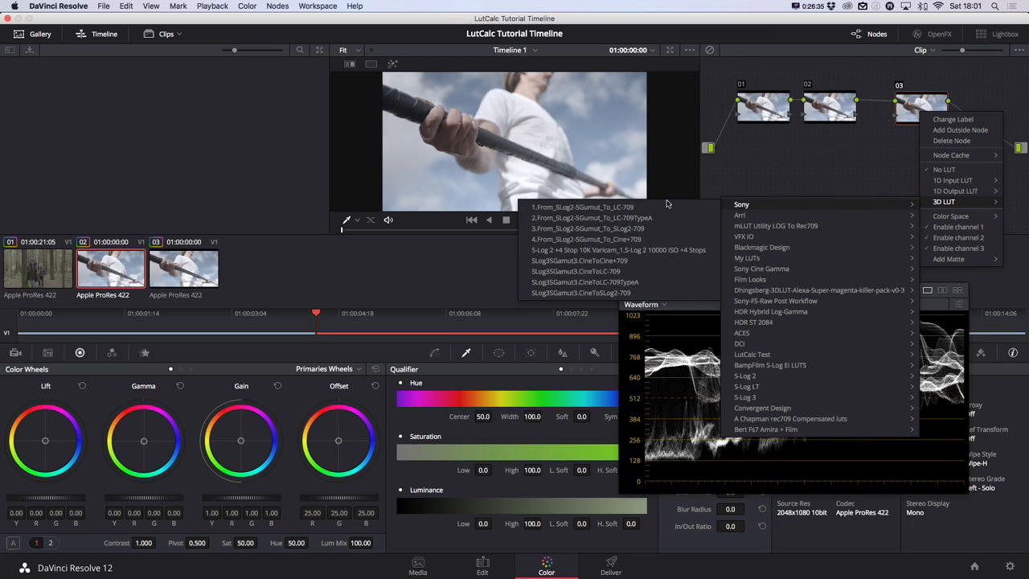
pyautogui.click(664, 282)
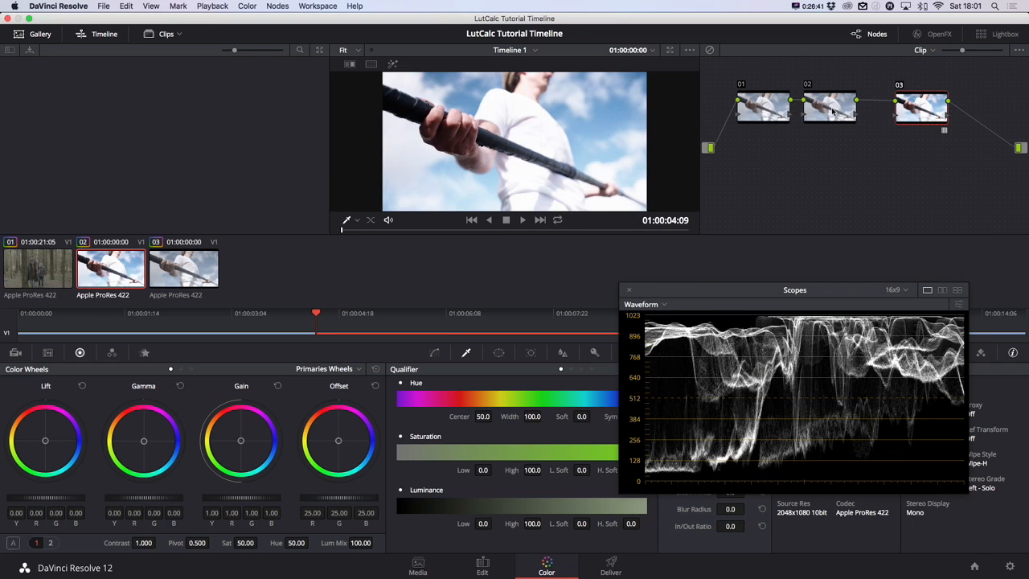
# - Disable node 03, centre node 02 between its neighbours, and apply the LutCalc Test 3D LUT "S-Log_2_to_S-Log_3" to node 01
pyautogui.hotkey('ctrl', 'd')
pyautogui.moveTo(830, 109); pyautogui.dragTo(843, 109)
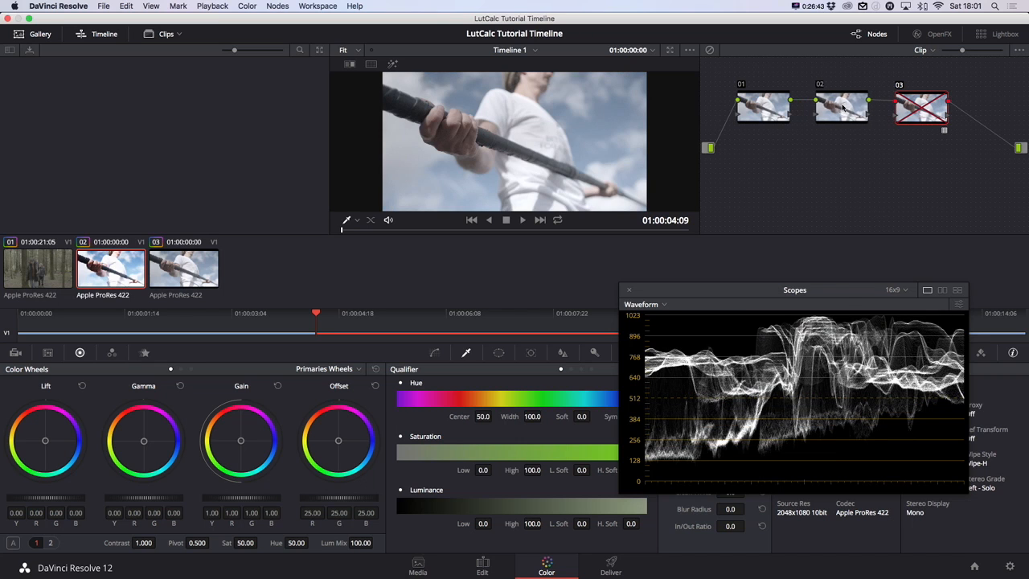
pyautogui.rightClick(753, 105)
pyautogui.moveTo(803, 193)
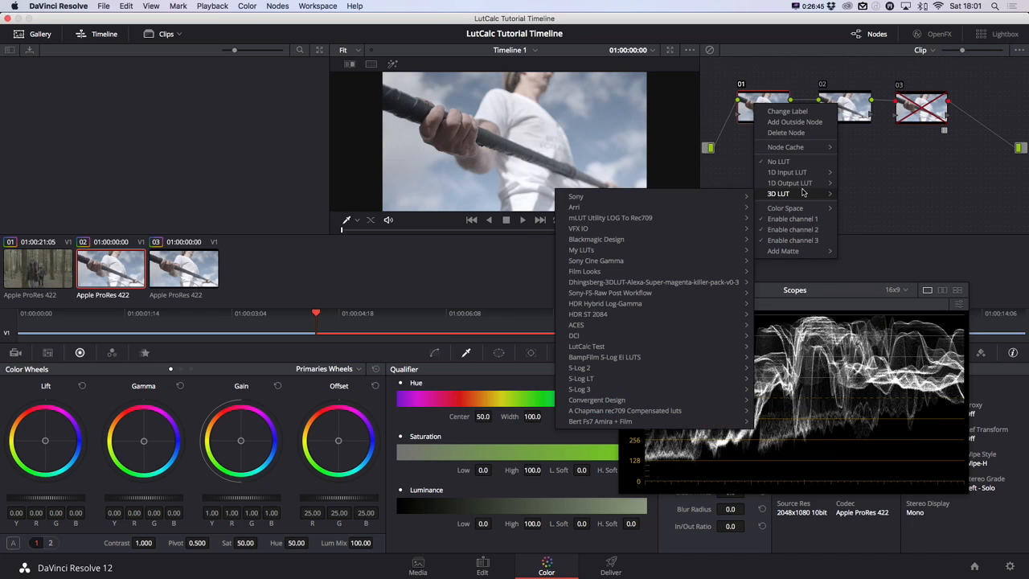
pyautogui.moveTo(662, 357)
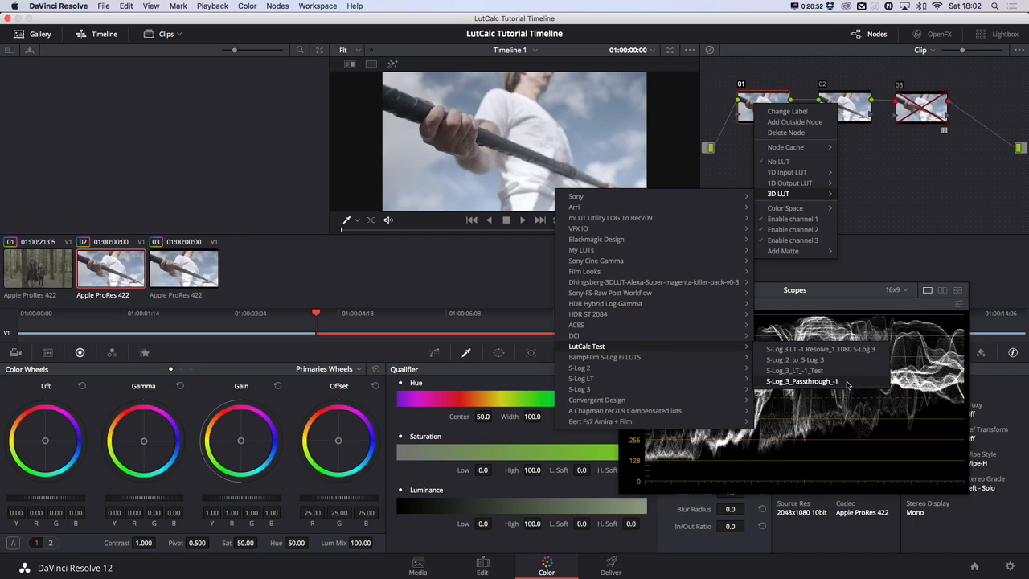
pyautogui.click(828, 362)
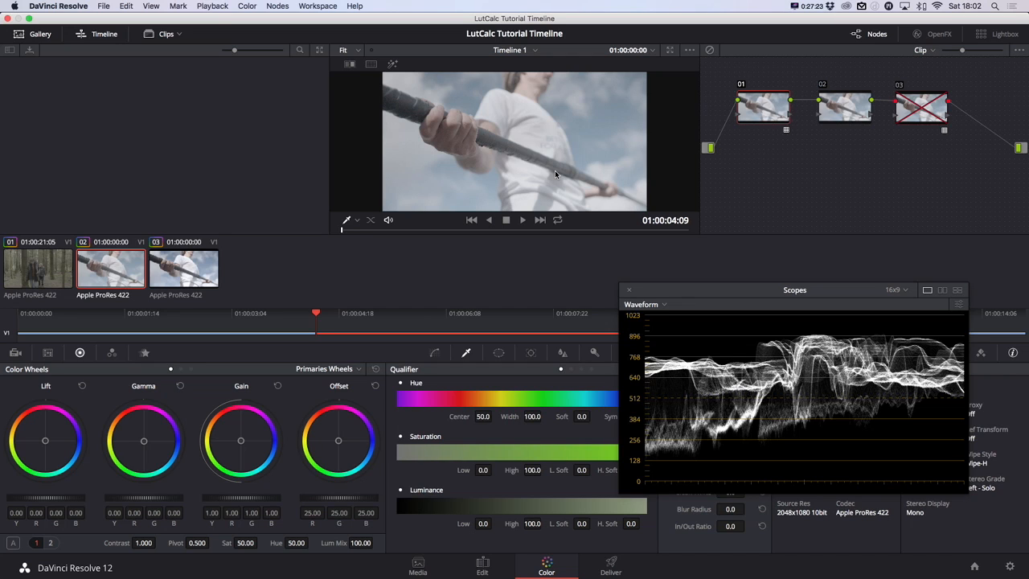
# - Place node 02 below and between nodes 01 and 03, and select node 03
pyautogui.moveTo(770, 103); pyautogui.dragTo(757, 109)
pyautogui.click(846, 109)
pyautogui.moveTo(846, 109); pyautogui.dragTo(840, 168)
pyautogui.moveTo(751, 112); pyautogui.dragTo(771, 105)
pyautogui.click(924, 115)
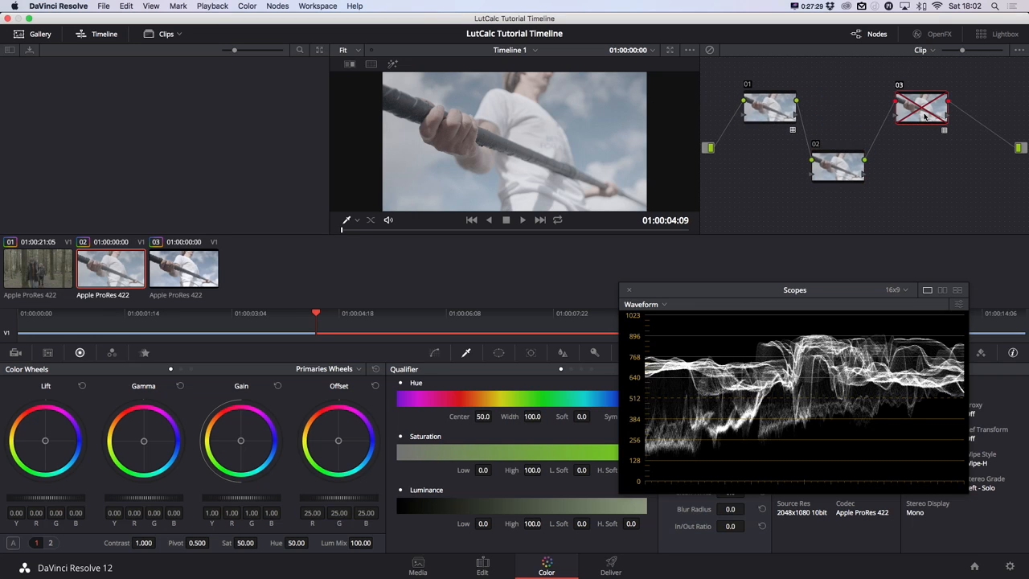
# - Re-enable node 03 and apply the S-Log 3 exposure compensation 3D LUT "S-Log_3_-2" to node 02
pyautogui.press('super+d')
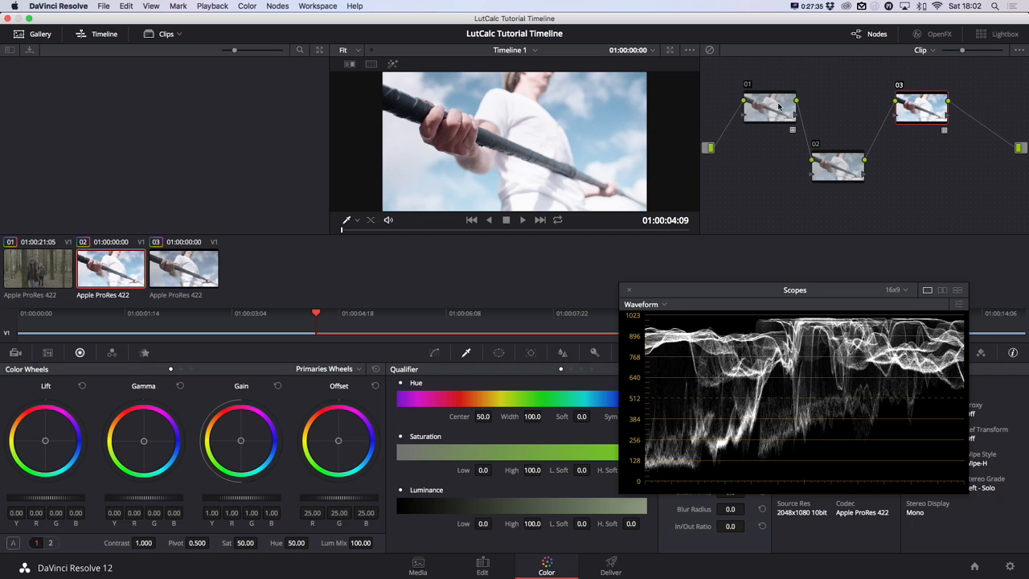
pyautogui.moveTo(925, 105)
pyautogui.mouseDown()
pyautogui.moveTo(936, 106)
pyautogui.moveTo(927, 106)
pyautogui.mouseUp()
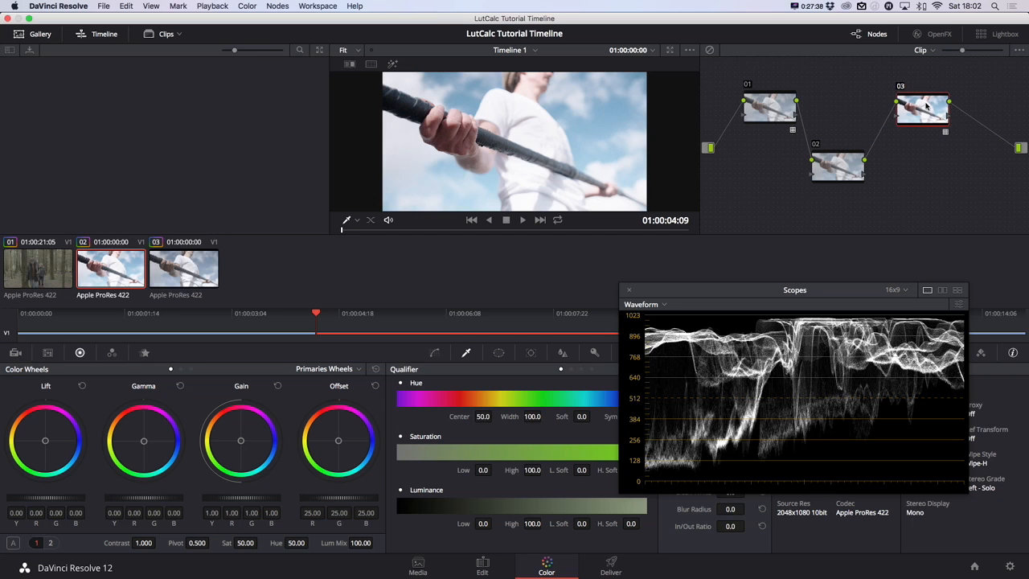
pyautogui.rightClick(841, 164)
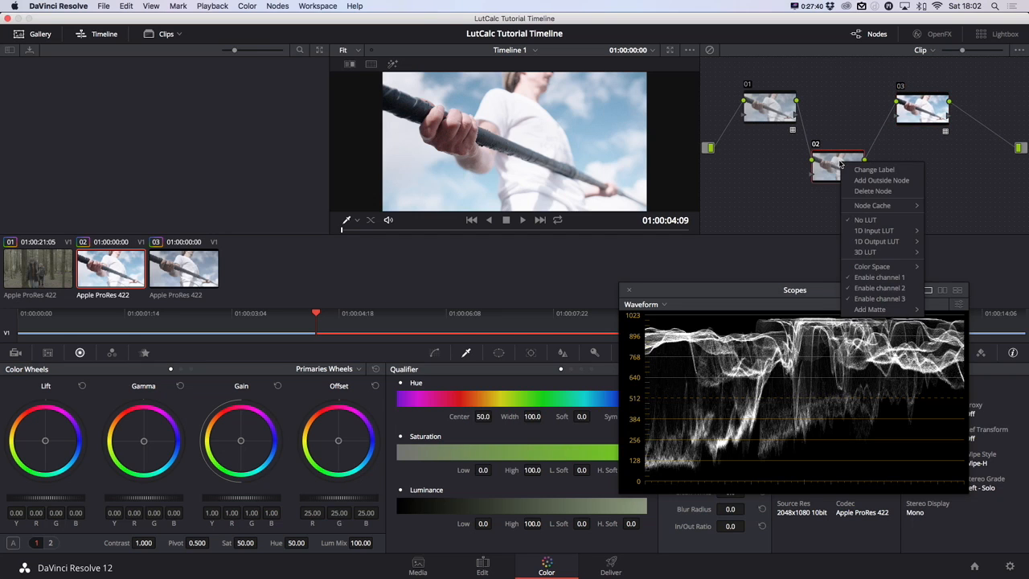
pyautogui.moveTo(865, 252)
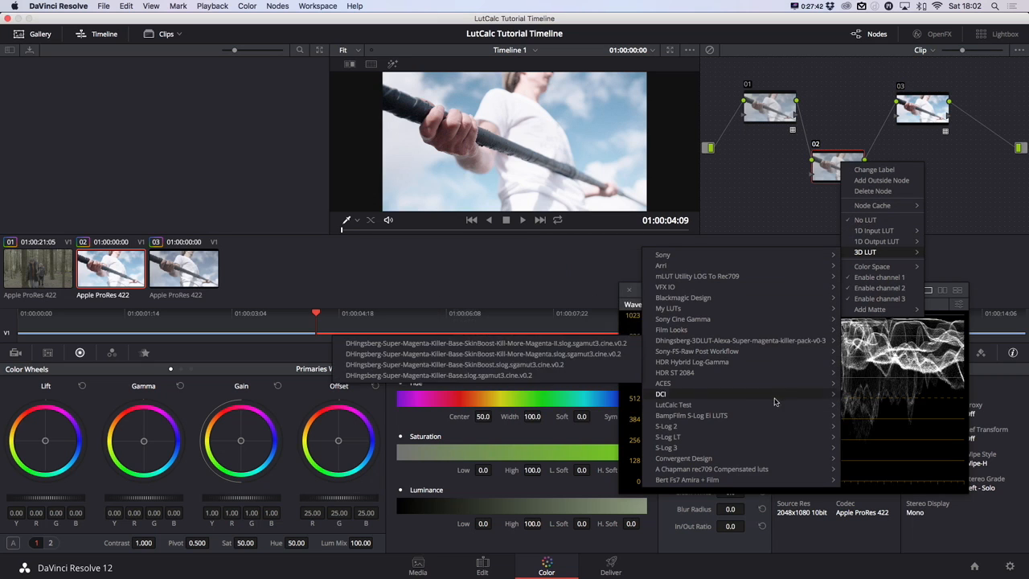
pyautogui.moveTo(769, 453)
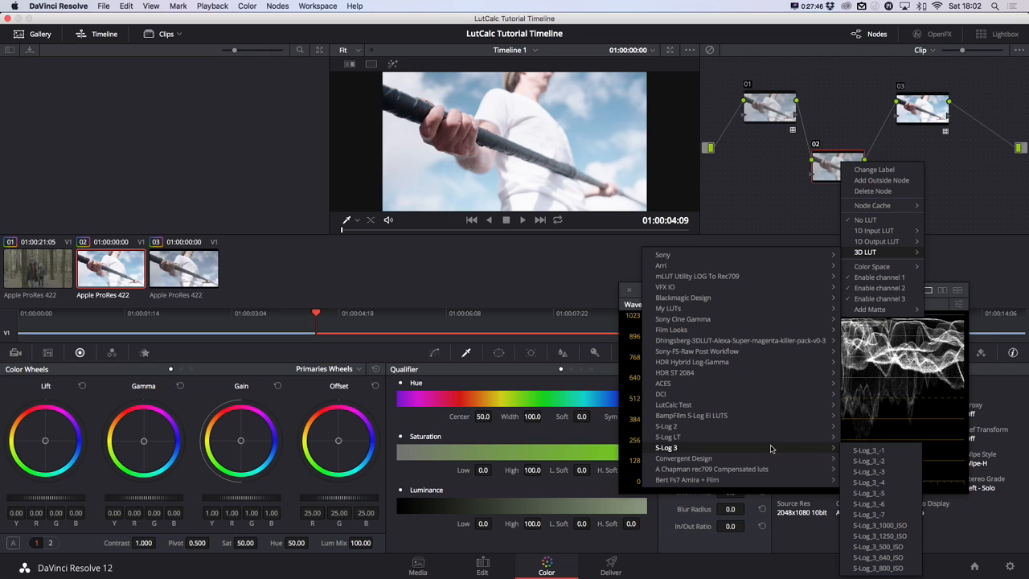
pyautogui.click(869, 461)
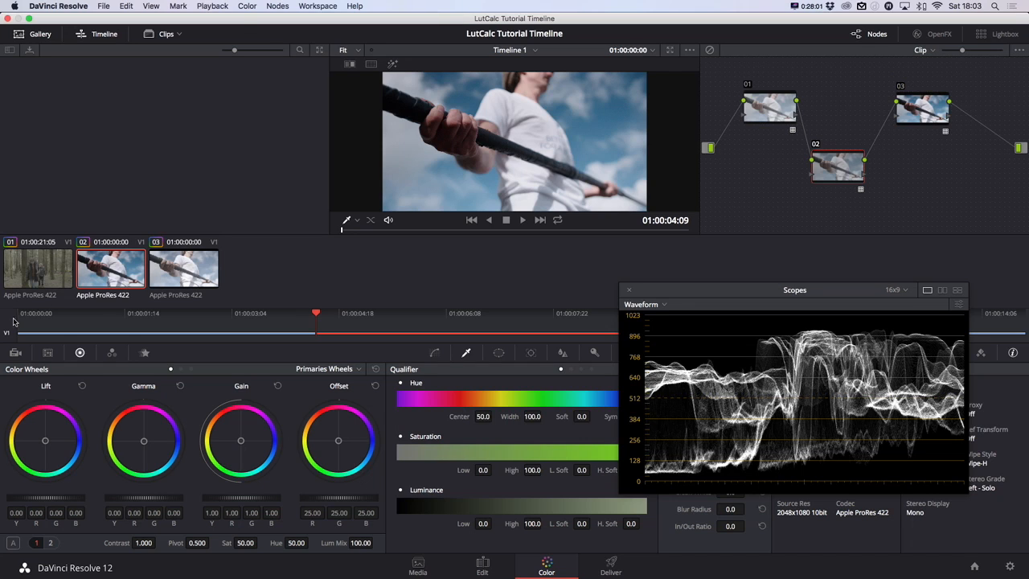
# - Generate a CUBE 3D LUT from the second clip's grade, saved in LutCalc Test as "S-Log 2 to S-Log 3LC709A Resolve"
pyautogui.rightClick(105, 266)
pyautogui.click(167, 327)
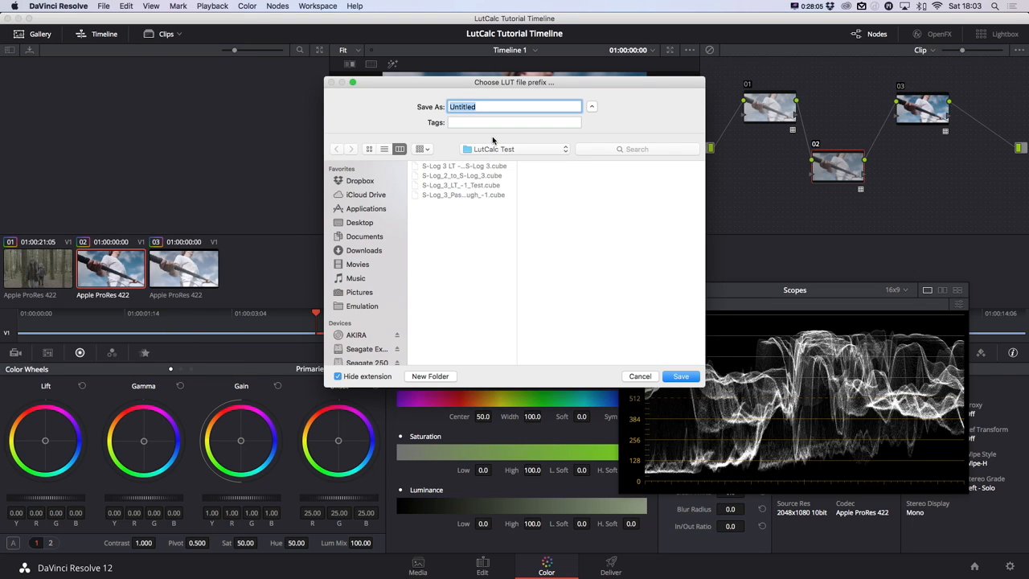
pyautogui.write('S-Log 2 to S-Log 3LC')
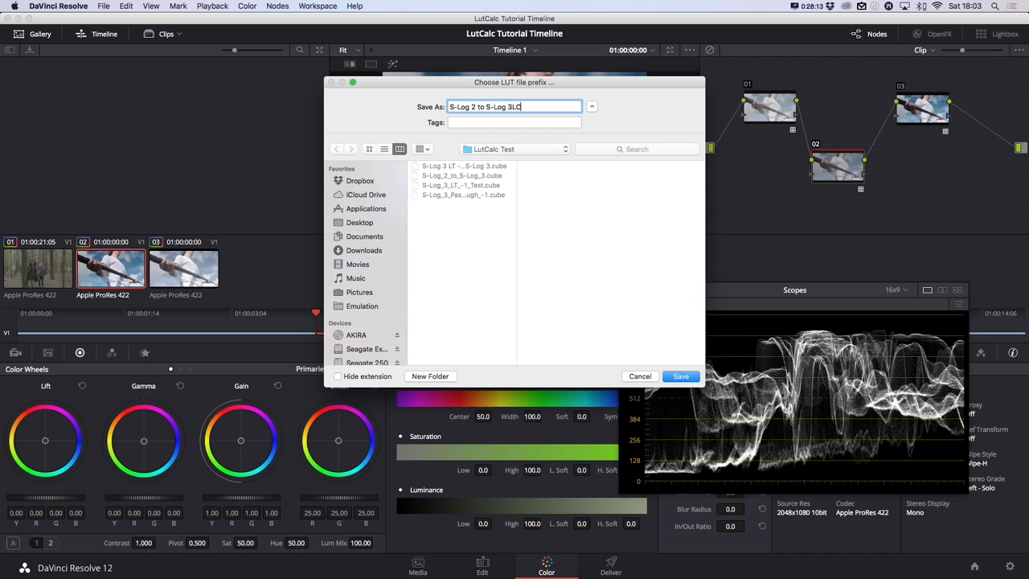
pyautogui.write('709A Resolve')
pyautogui.click(679, 377)
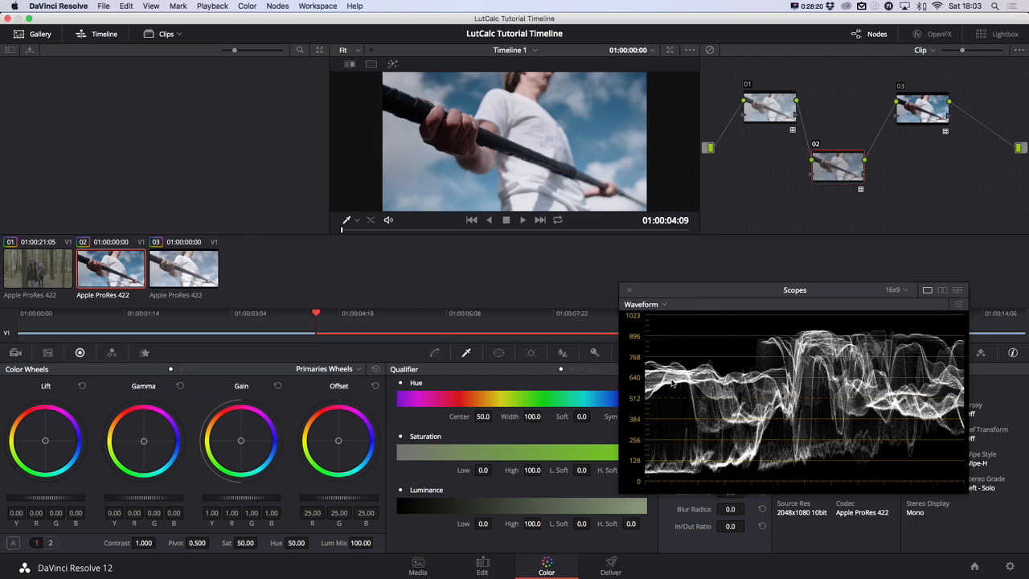
# - Update the lookup table lists in the project's color management settings, save, and select the third clip
pyautogui.click(1010, 569)
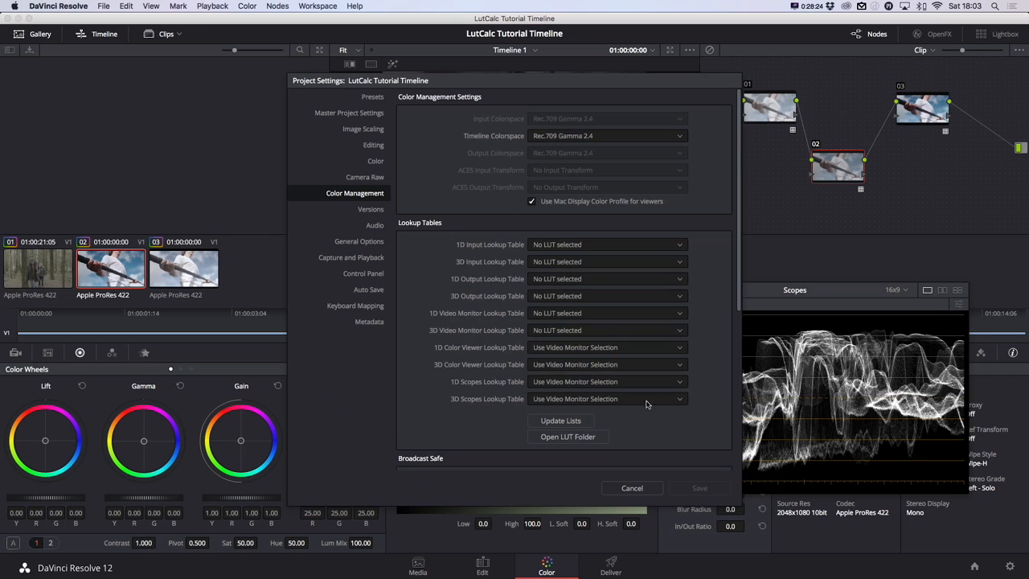
pyautogui.click(576, 420)
pyautogui.click(699, 490)
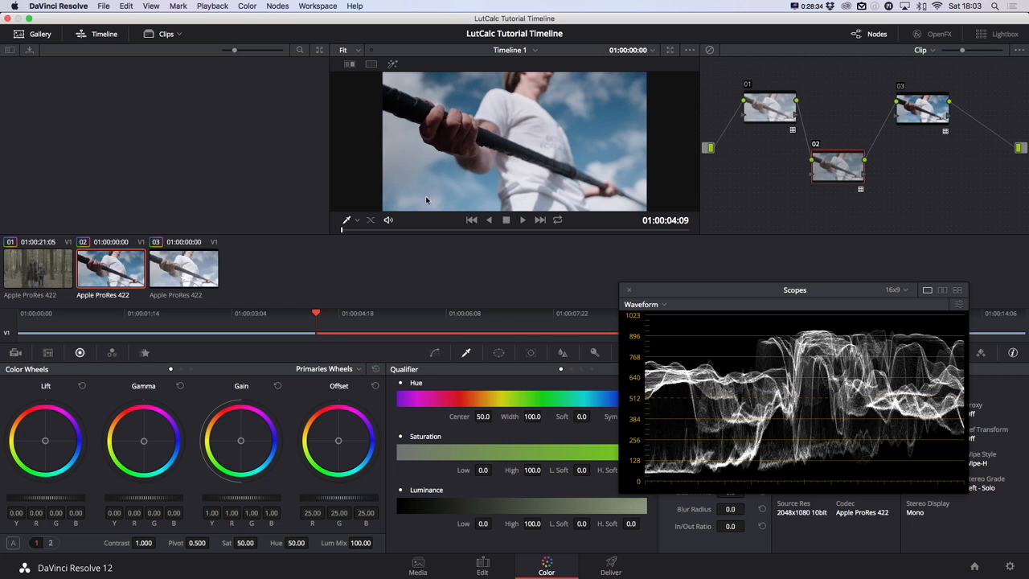
pyautogui.click(197, 271)
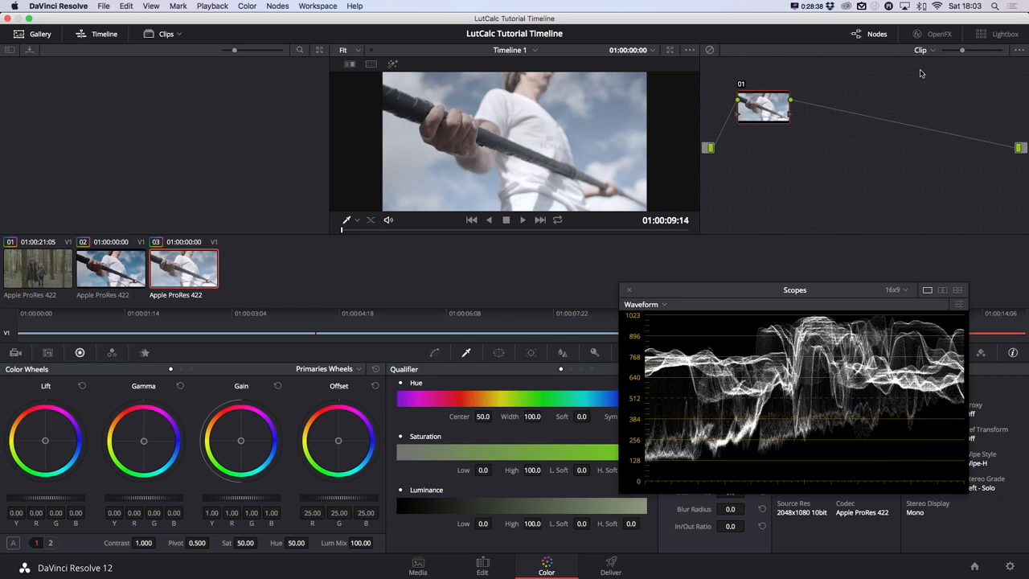
pyautogui.press('Delete')
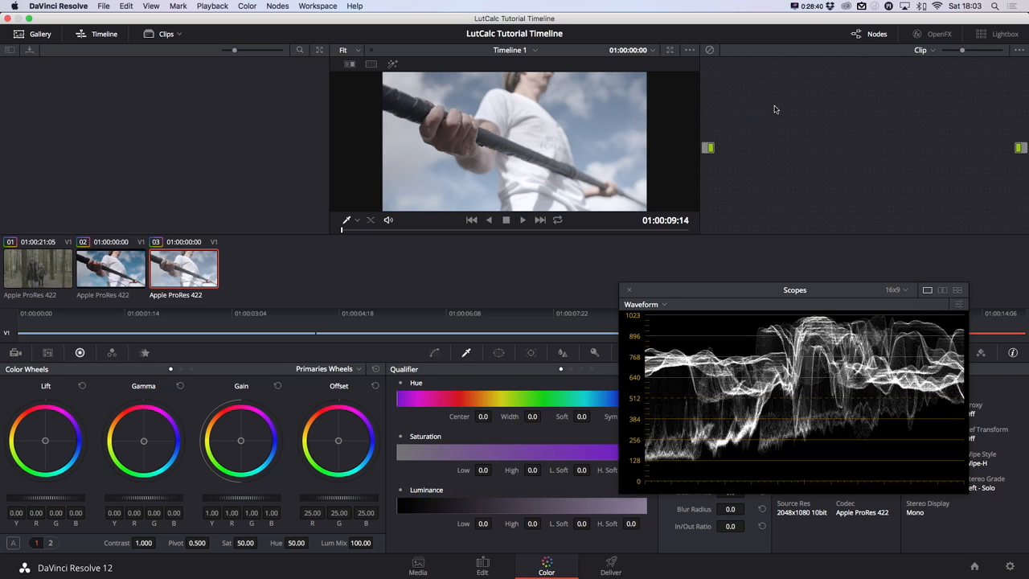
pyautogui.press('super+z')
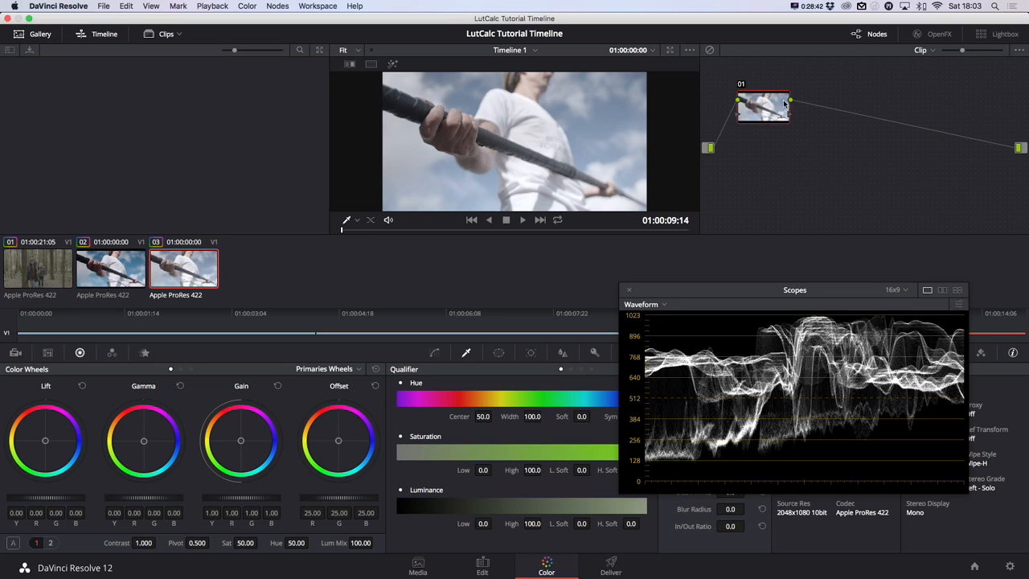
pyautogui.rightClick(177, 274)
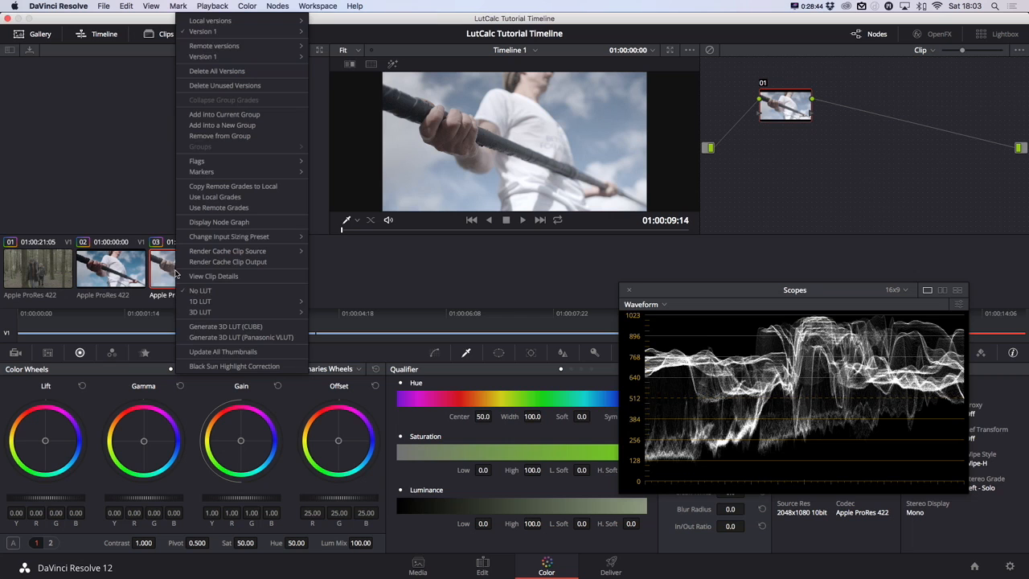
pyautogui.click(716, 200)
# - Apply the LutCalc Test 3D LUT "S-Log 2 to S-Log 3LC709A Resolve_2.2K S-Log 2" to node 01 of the third clip
pyautogui.rightClick(783, 108)
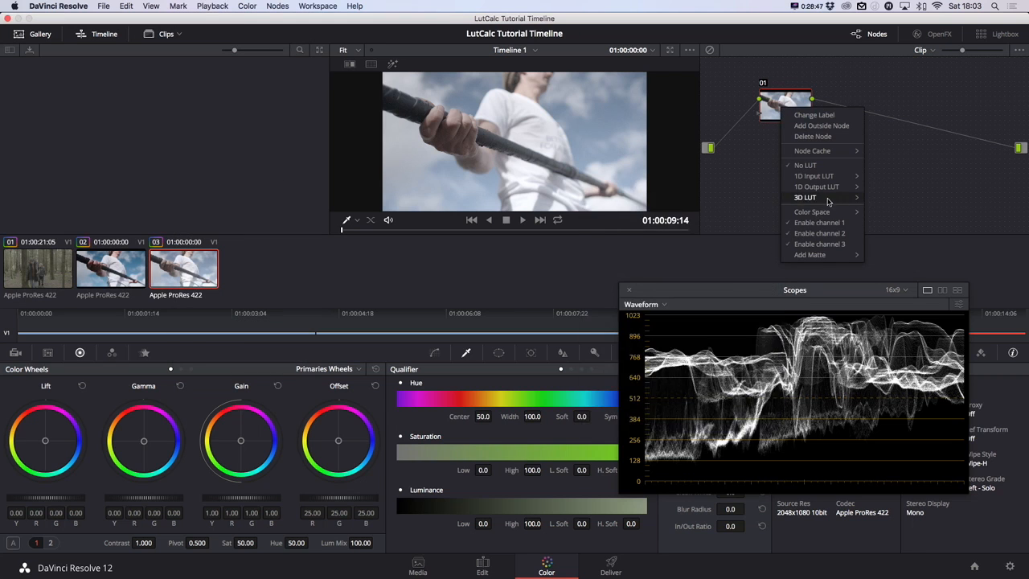
pyautogui.moveTo(809, 201)
pyautogui.moveTo(745, 322)
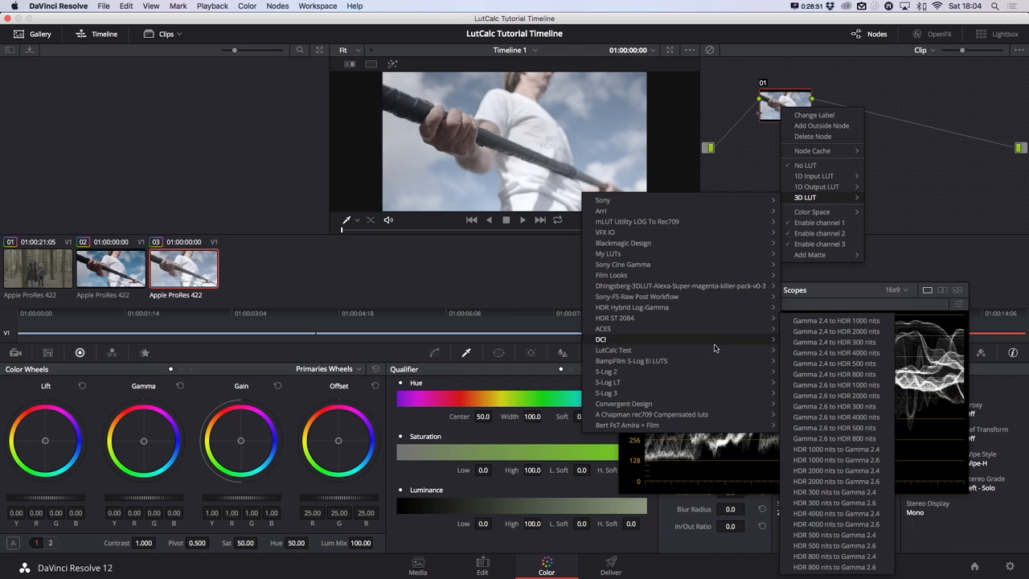
pyautogui.moveTo(689, 352)
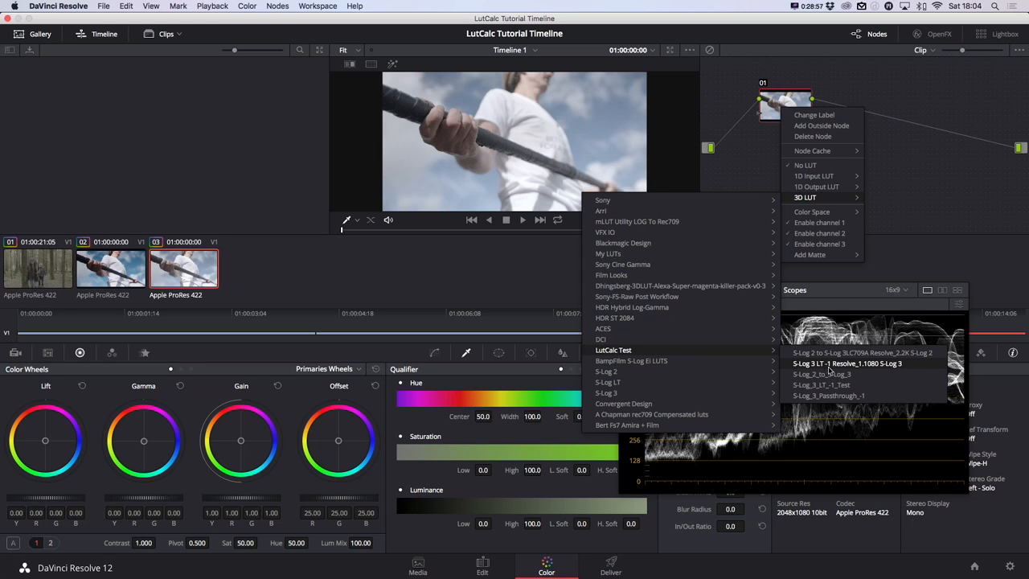
pyautogui.click(883, 358)
# - Compare the picture and waveform of the second and third clips by alternating between them repeatedly
pyautogui.click(127, 270)
pyautogui.click(160, 269)
pyautogui.click(133, 270)
pyautogui.click(167, 273)
pyautogui.click(132, 272)
pyautogui.click(168, 274)
pyautogui.click(134, 273)
pyautogui.click(173, 274)
pyautogui.click(134, 273)
pyautogui.click(152, 273)
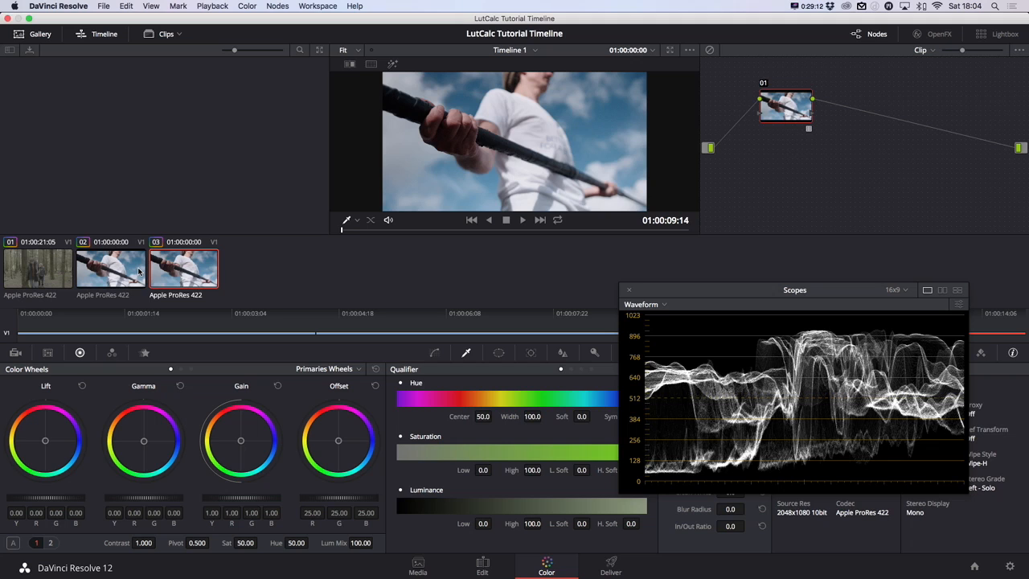
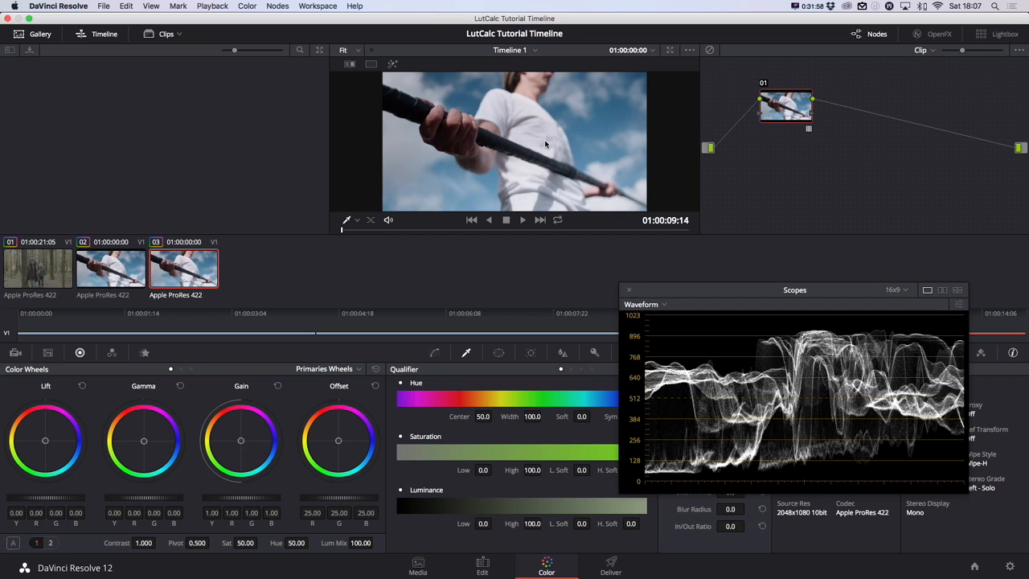
# - Hide DaVinci Resolve and switch to Final Cut Pro
pyautogui.click(58, 6)
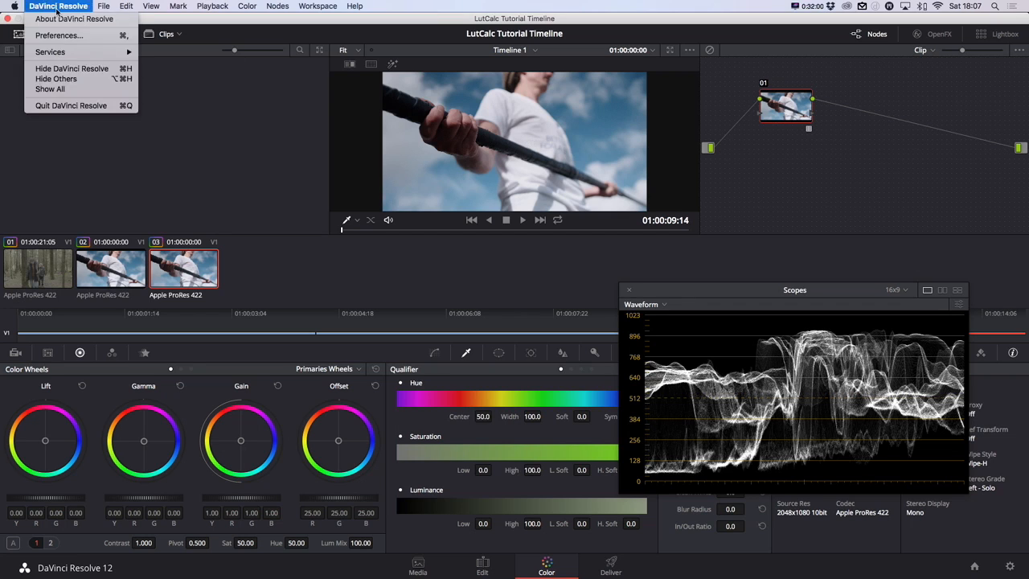
pyautogui.click(72, 68)
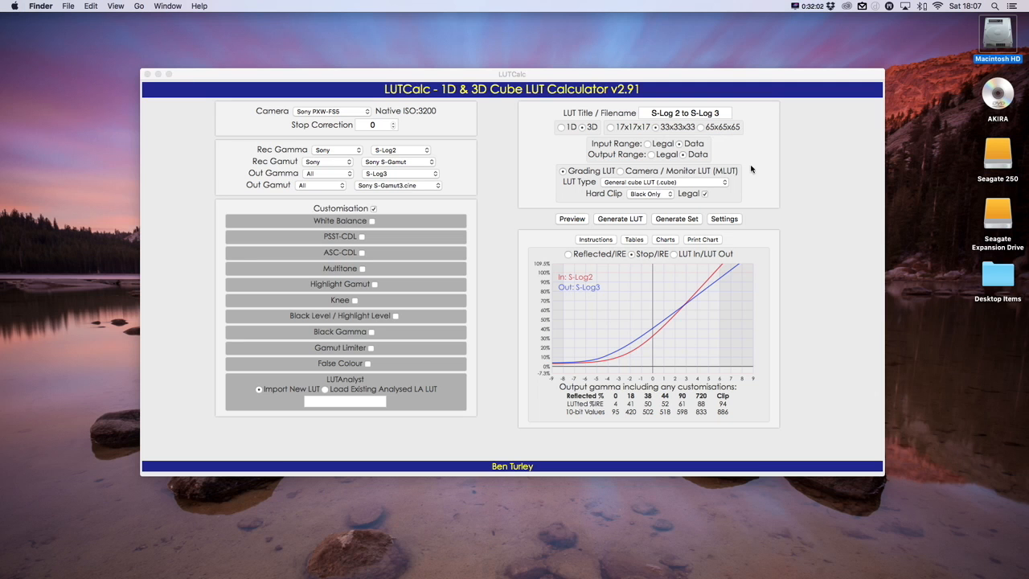
pyautogui.click(707, 567)
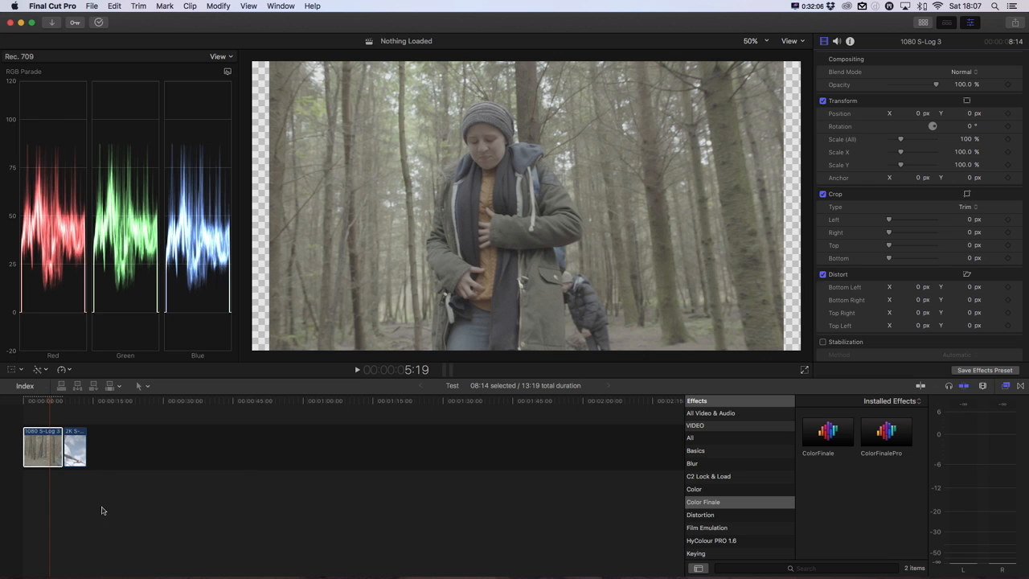
# - Preview the 2K clip briefly and park the playhead at 5:08 on the 1080 S-Log 3 clip
pyautogui.click(78, 402)
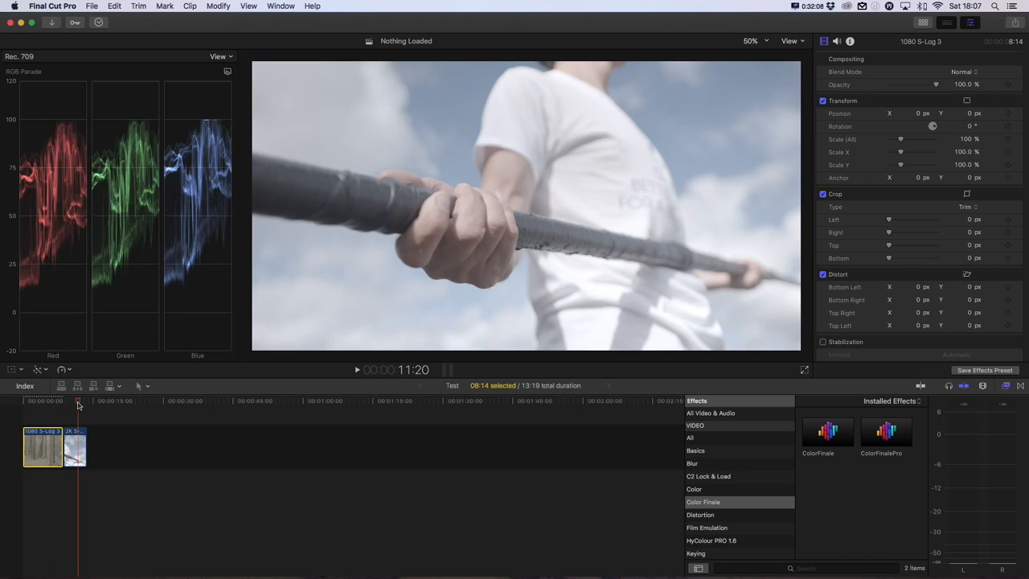
pyautogui.click(49, 403)
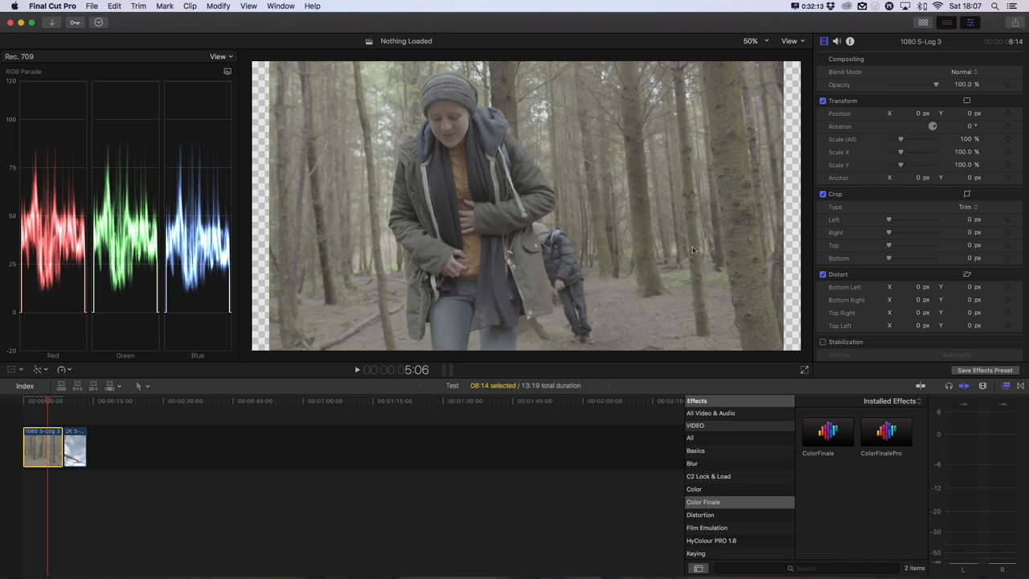
pyautogui.press('Right')
pyautogui.press('Right')
pyautogui.press('Left')
pyautogui.press('Right')
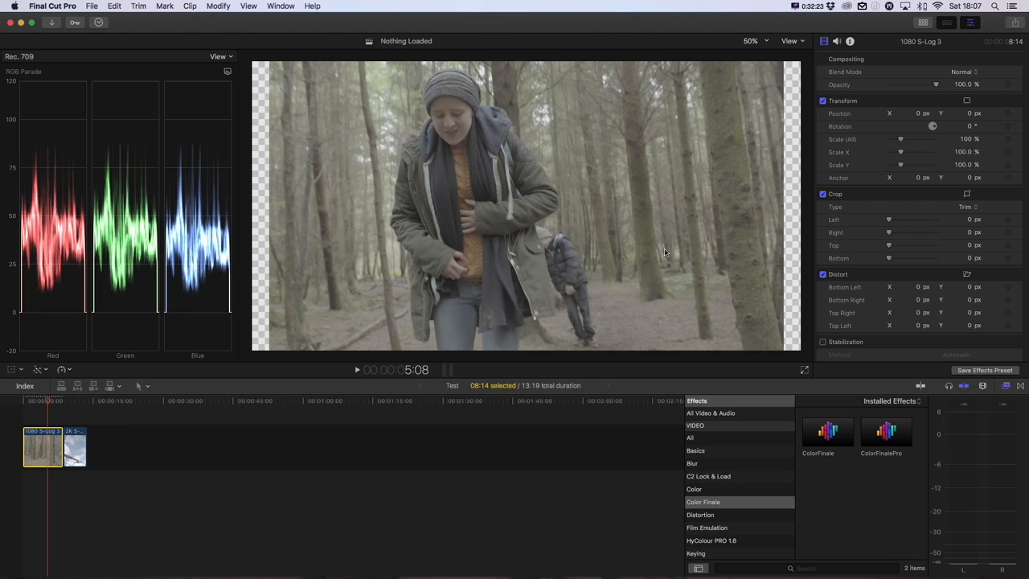
# - Add the ColorFinalePro effect to the 1080 S-Log 3 clip and create a LUT Utility layer in its controls
pyautogui.moveTo(830, 426); pyautogui.dragTo(46, 447)
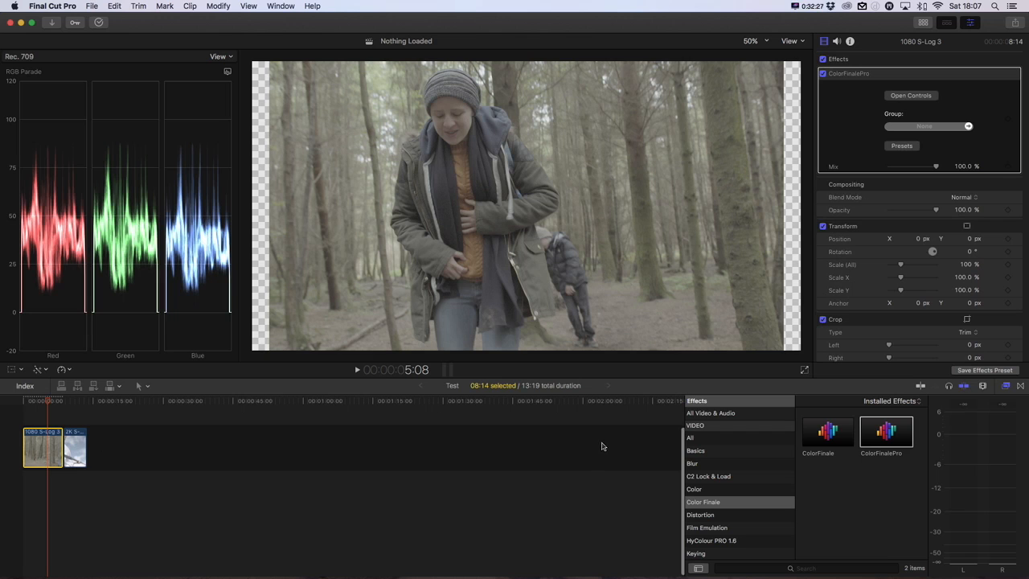
pyautogui.click(911, 96)
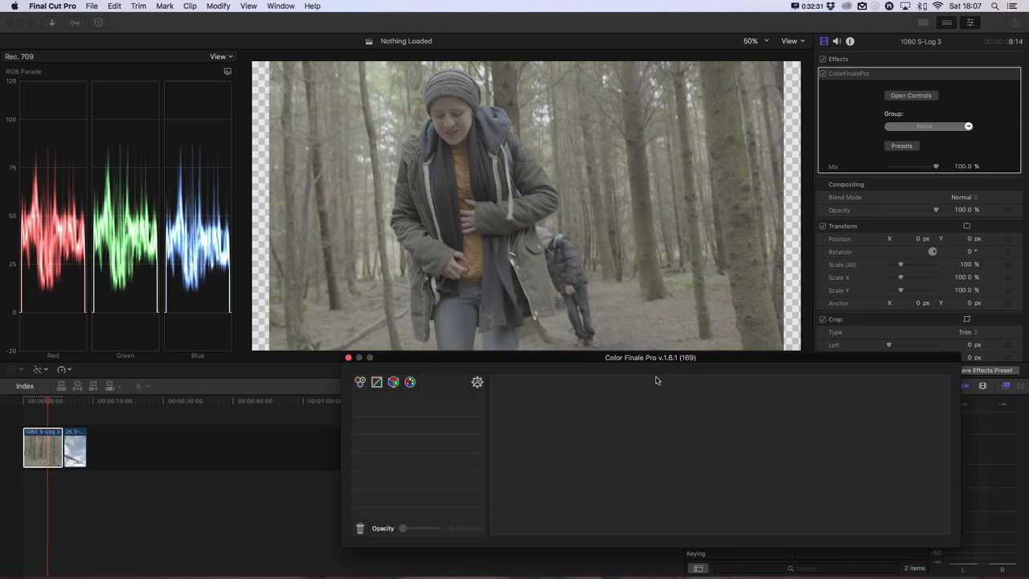
pyautogui.click(393, 383)
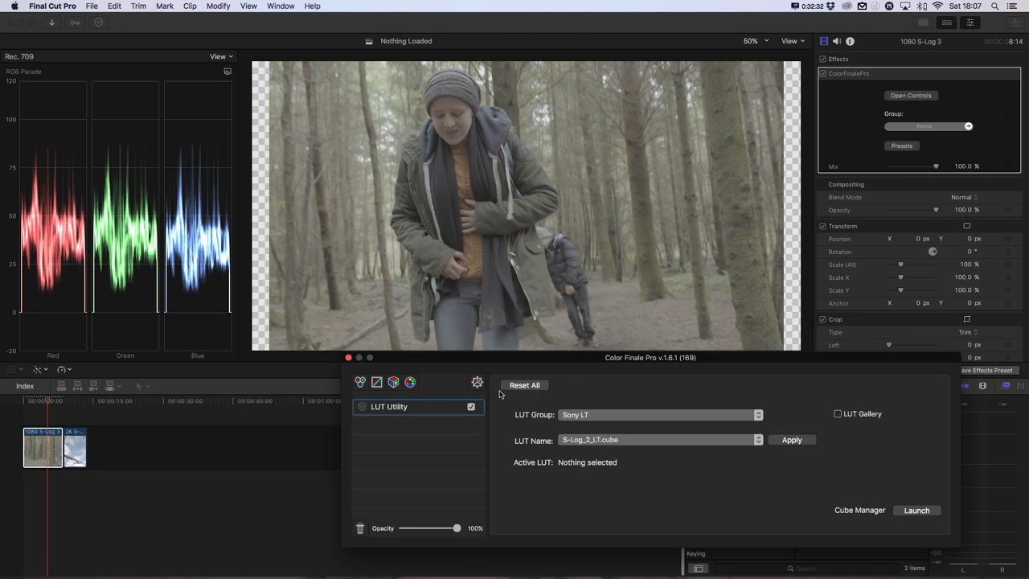
# - Import all five cubes from the LutCalc Test folder into Color Finale's LUT Manager
pyautogui.click(917, 511)
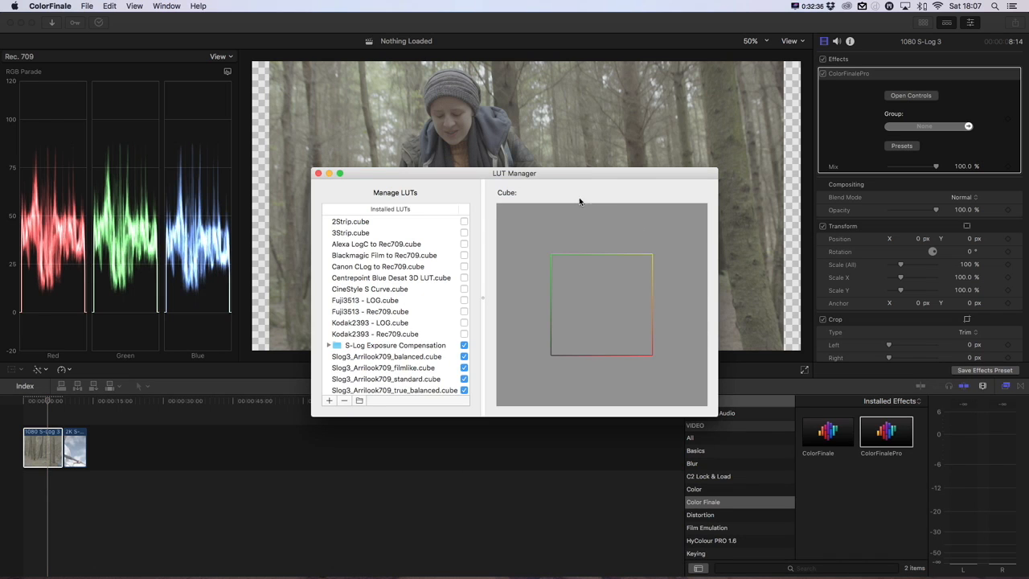
pyautogui.moveTo(553, 172); pyautogui.dragTo(557, 75)
pyautogui.scroll(-1, 430, 231)
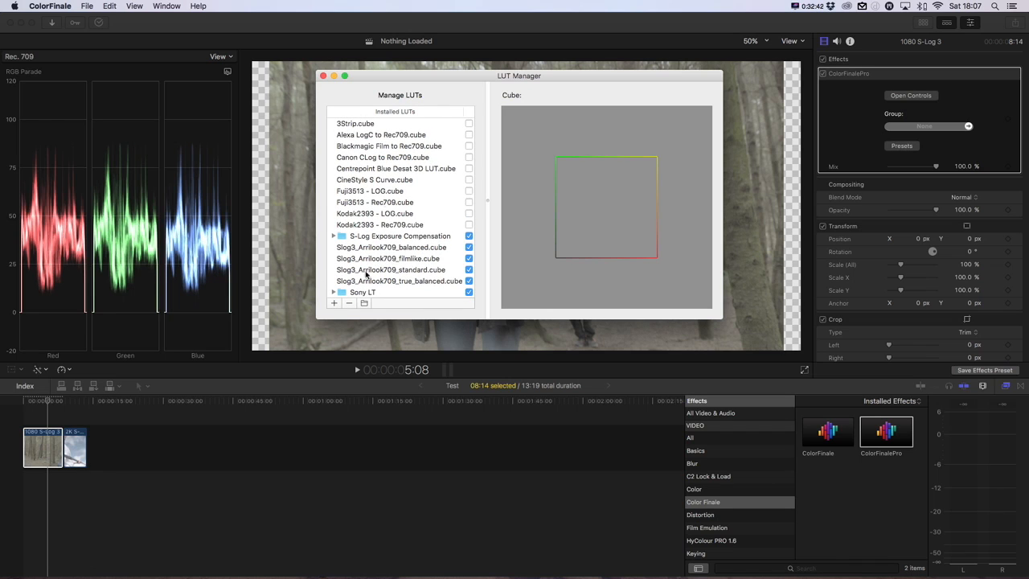
pyautogui.click(334, 303)
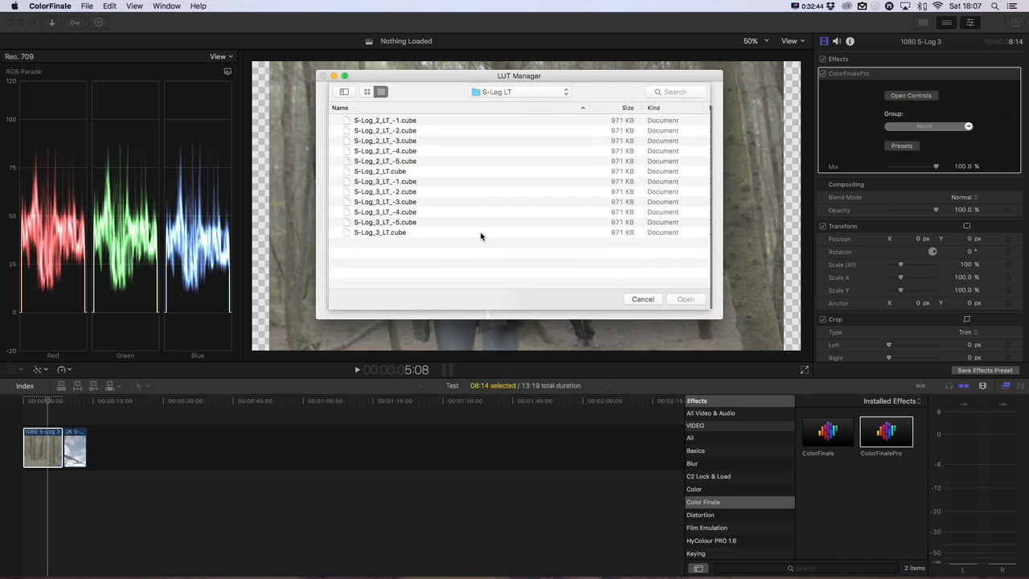
pyautogui.click(536, 96)
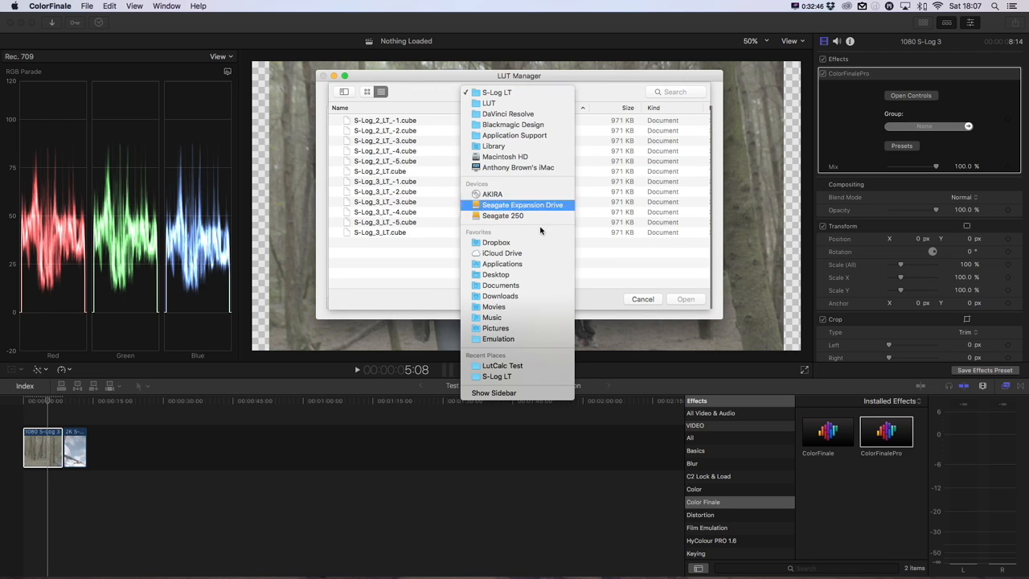
pyautogui.click(530, 366)
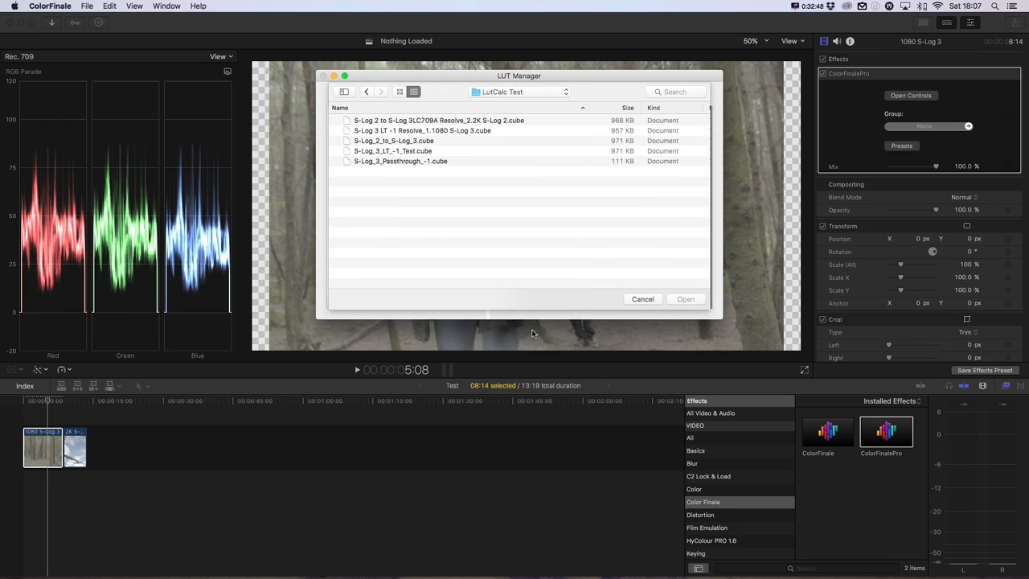
pyautogui.click(381, 161)
pyautogui.keyDown('shift'); pyautogui.click(380, 119); pyautogui.keyUp('shift')
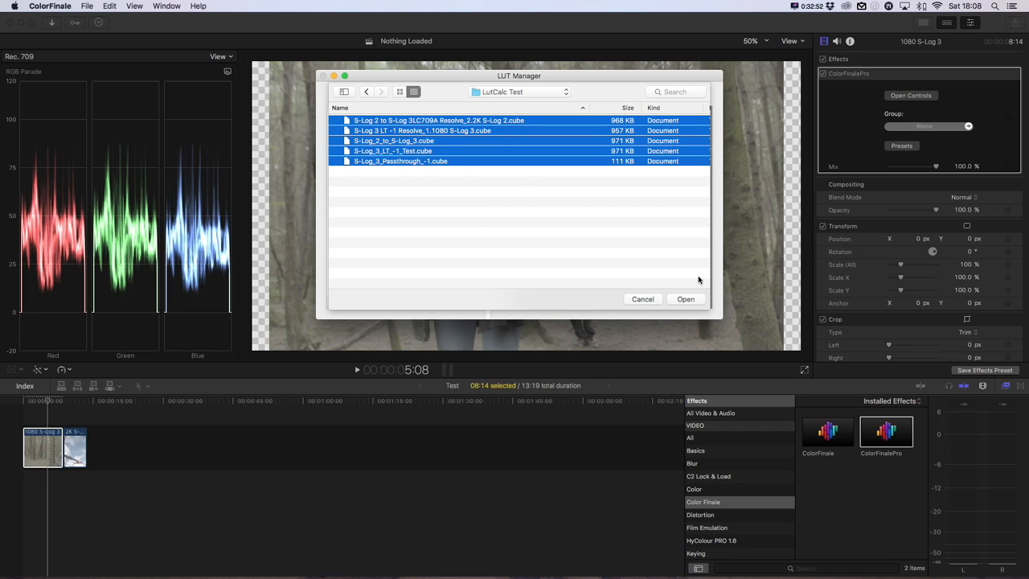
pyautogui.click(685, 299)
# - Create a new LUT group in the LUT Manager and name it LutCalc Test
pyautogui.scroll(-5, 420, 223)
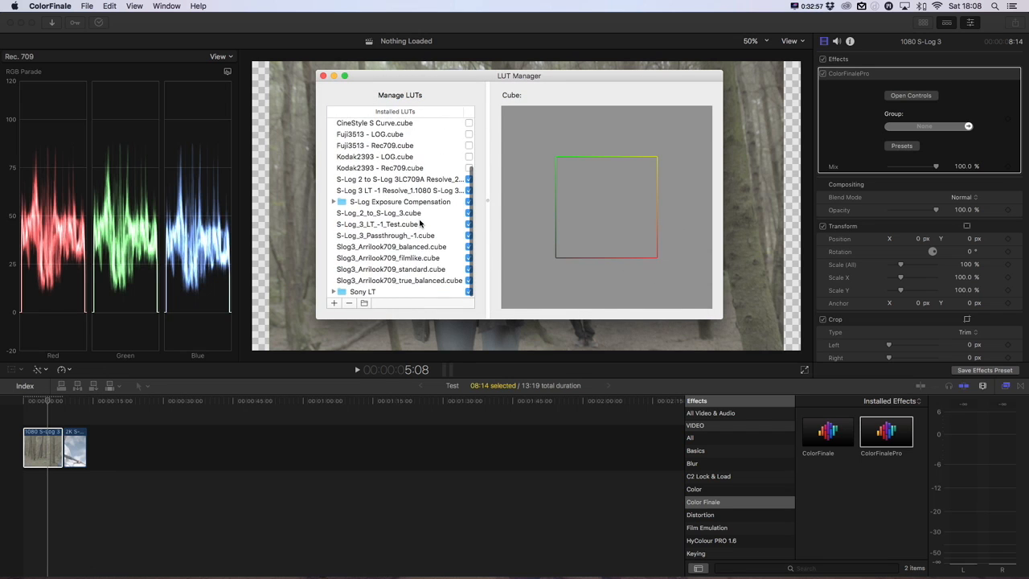
pyautogui.click(364, 303)
pyautogui.click(372, 185)
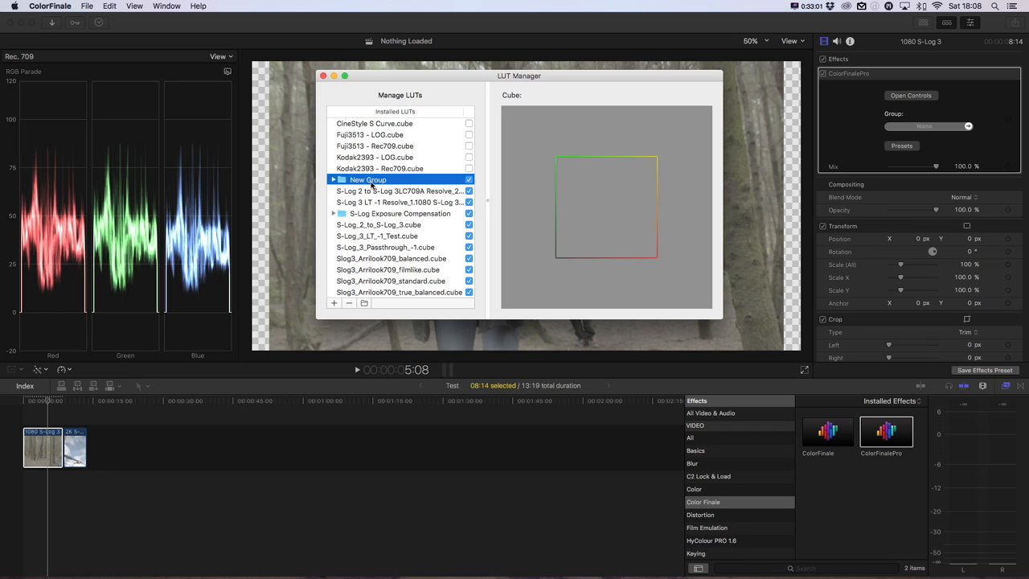
pyautogui.click(372, 183)
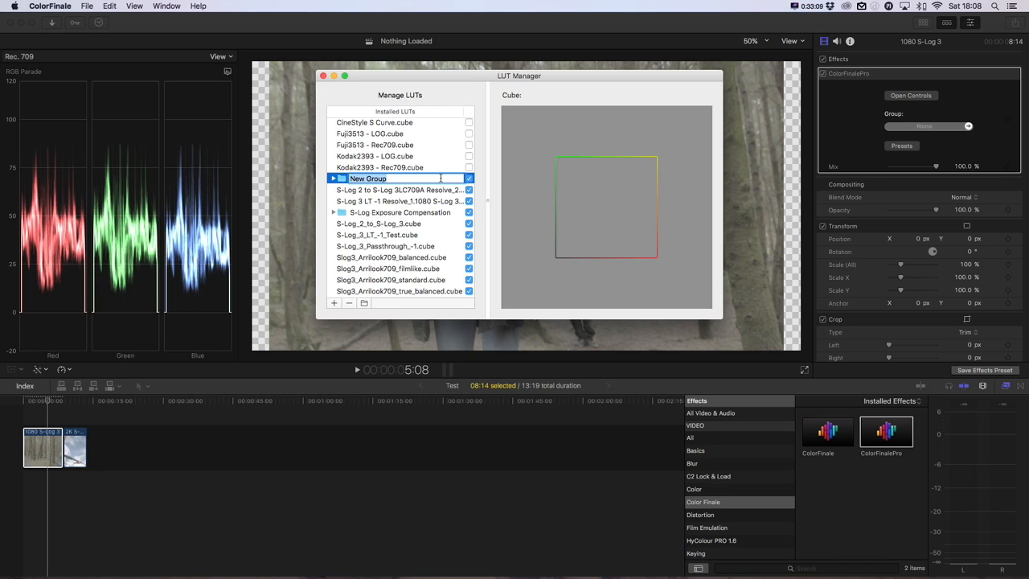
pyautogui.write('LUtCalc Test')
pyautogui.press('Return')
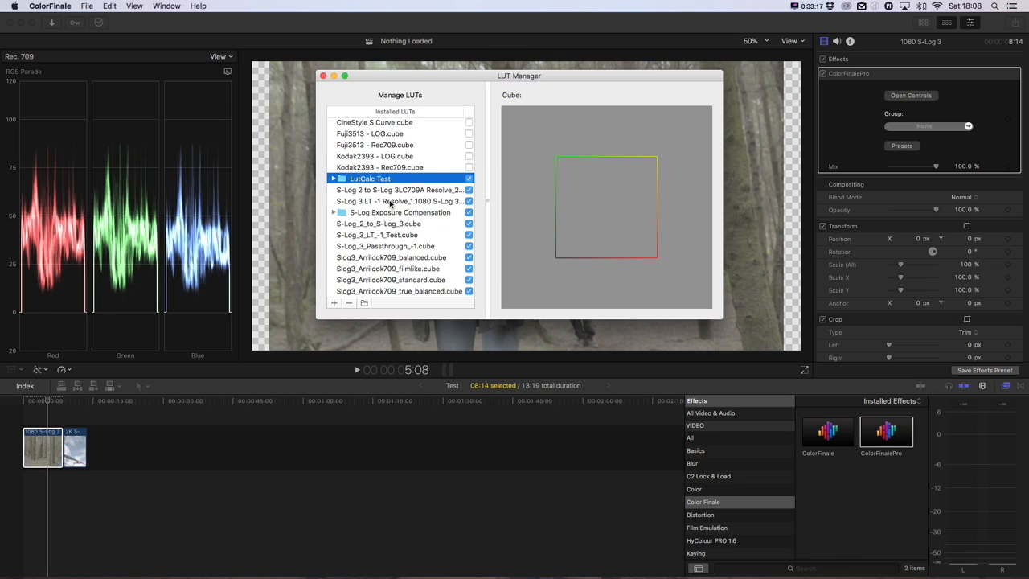
# - Select the S-Log_3_Passthrough_-1.cube entry among the installed LUTs and disable it
pyautogui.scroll(-2, 392, 201)
pyautogui.scroll(4, 444, 217)
pyautogui.scroll(2, 444, 217)
pyautogui.scroll(-6, 445, 219)
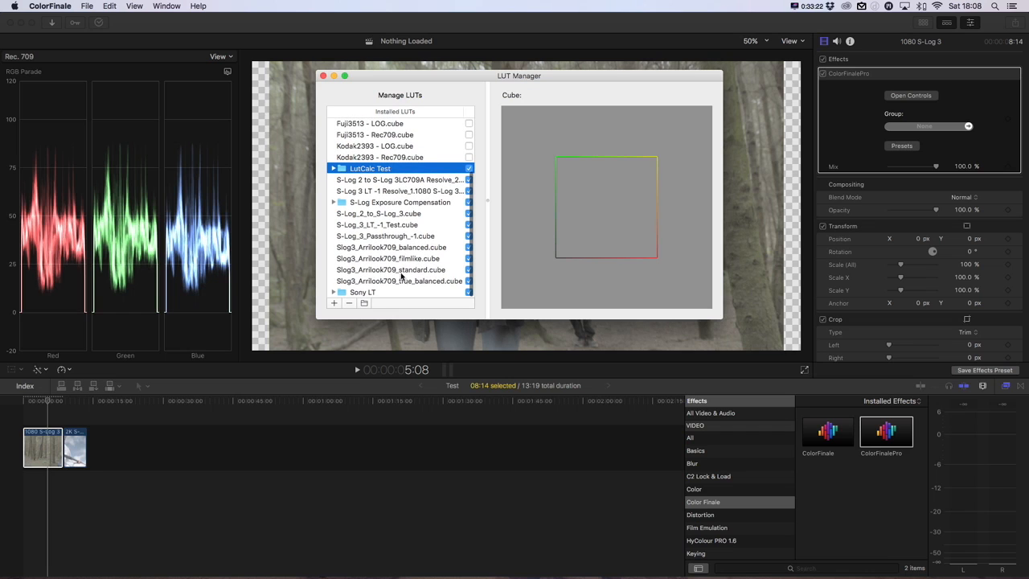
pyautogui.click(381, 237)
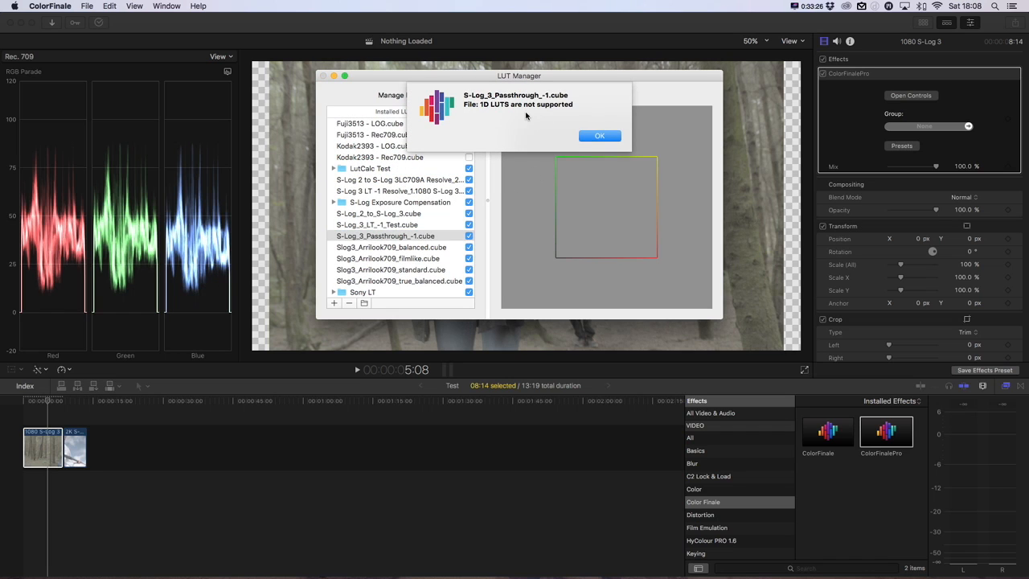
pyautogui.click(595, 136)
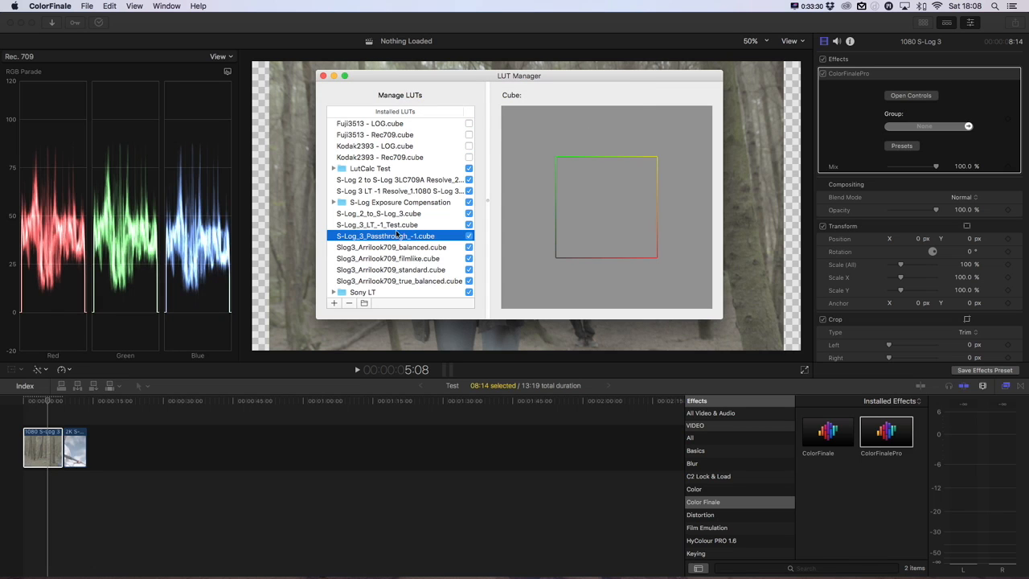
pyautogui.click(471, 237)
pyautogui.click(600, 137)
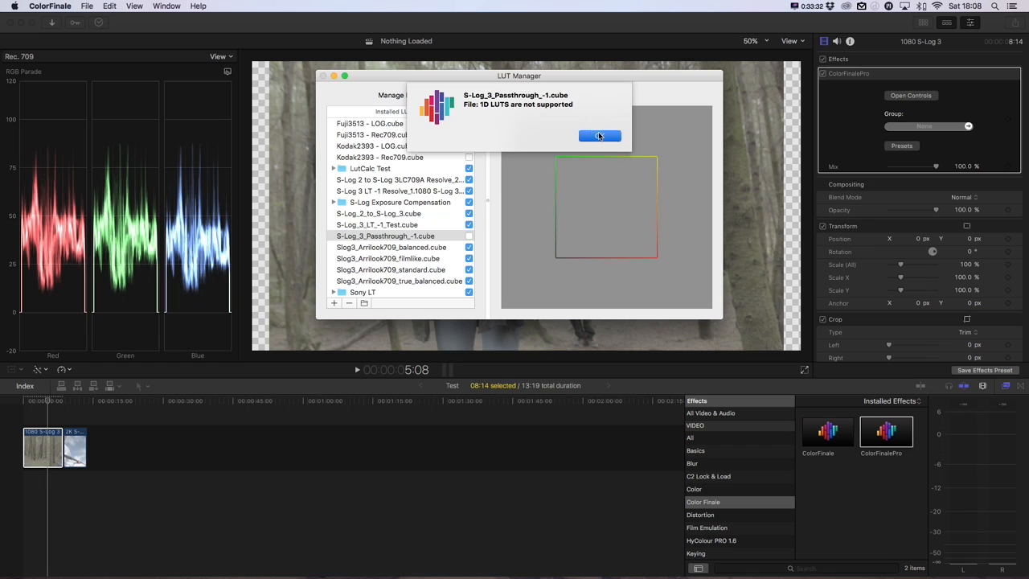
# - Move S-Log_3_LT_-1_Test, S-Log_2_to_S-Log_3 and the two Resolve-made combined cubes into the LutCalc Test group
pyautogui.click(389, 225)
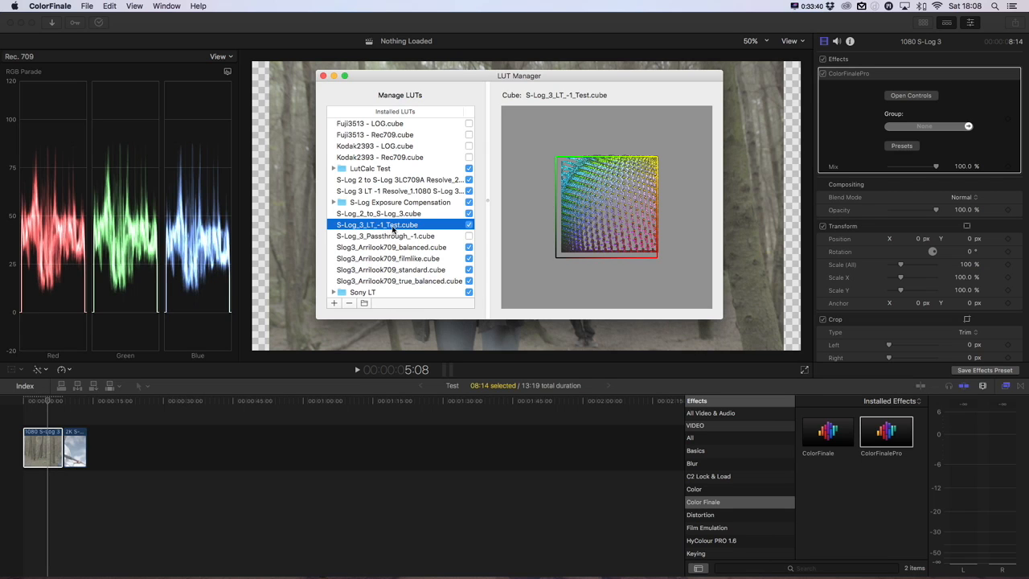
pyautogui.moveTo(388, 228); pyautogui.dragTo(382, 174)
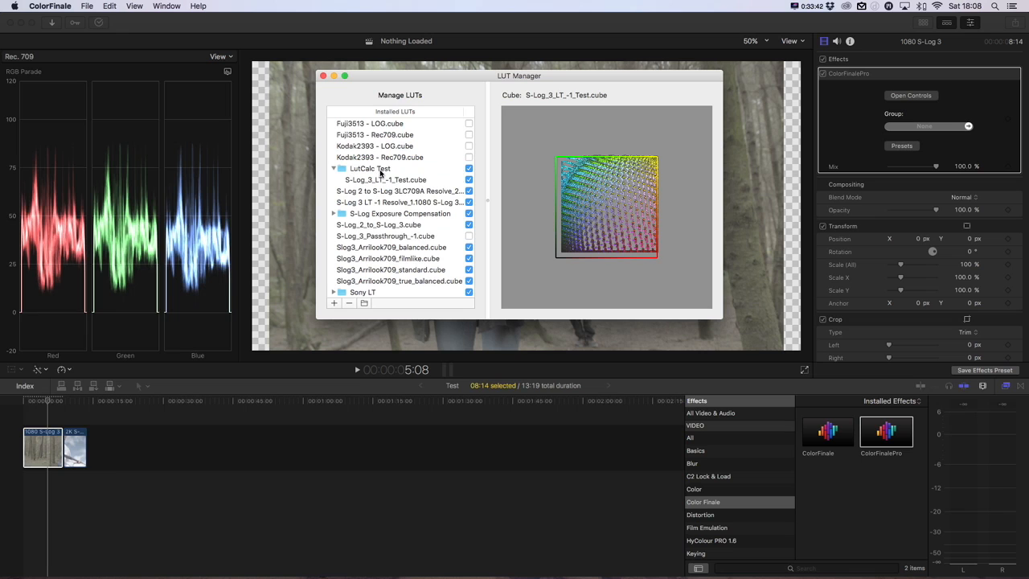
pyautogui.click(394, 227)
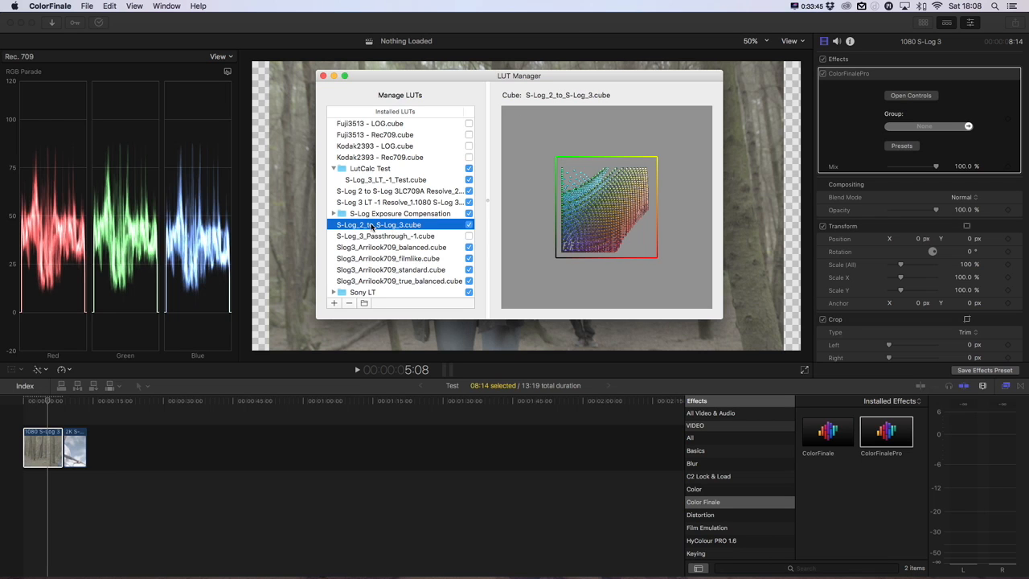
pyautogui.moveTo(378, 229); pyautogui.dragTo(375, 171)
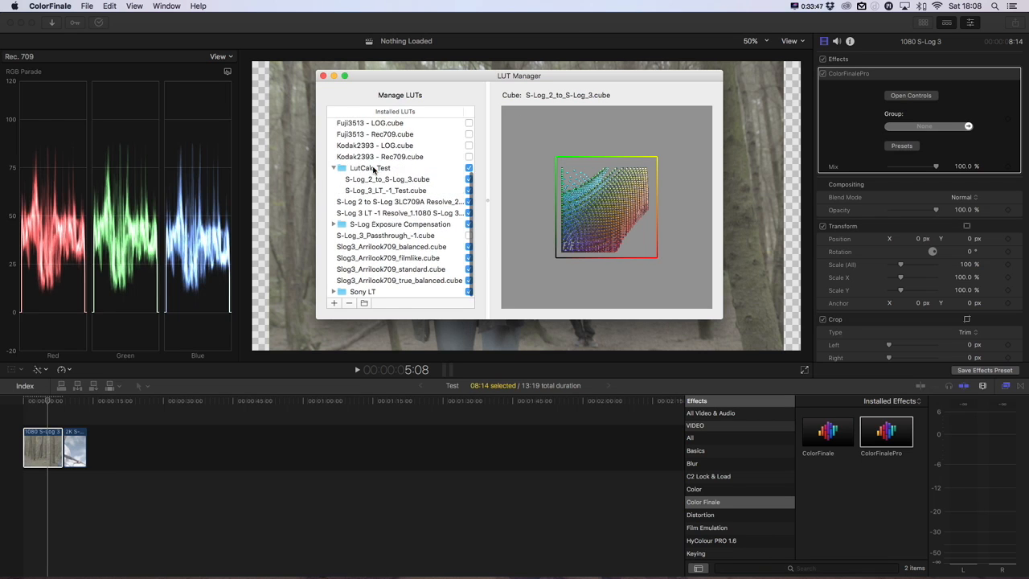
pyautogui.moveTo(434, 207); pyautogui.dragTo(377, 172)
pyautogui.moveTo(412, 213); pyautogui.dragTo(362, 169)
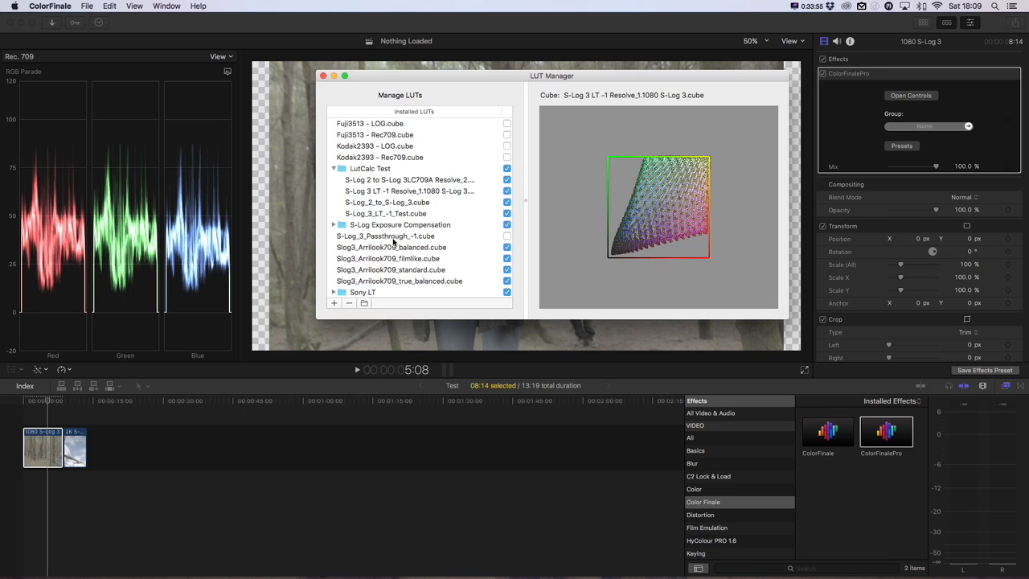
# - Expand the S-Log Exposure Compensation group to review its cubes and close the LUT Manager
pyautogui.click(333, 224)
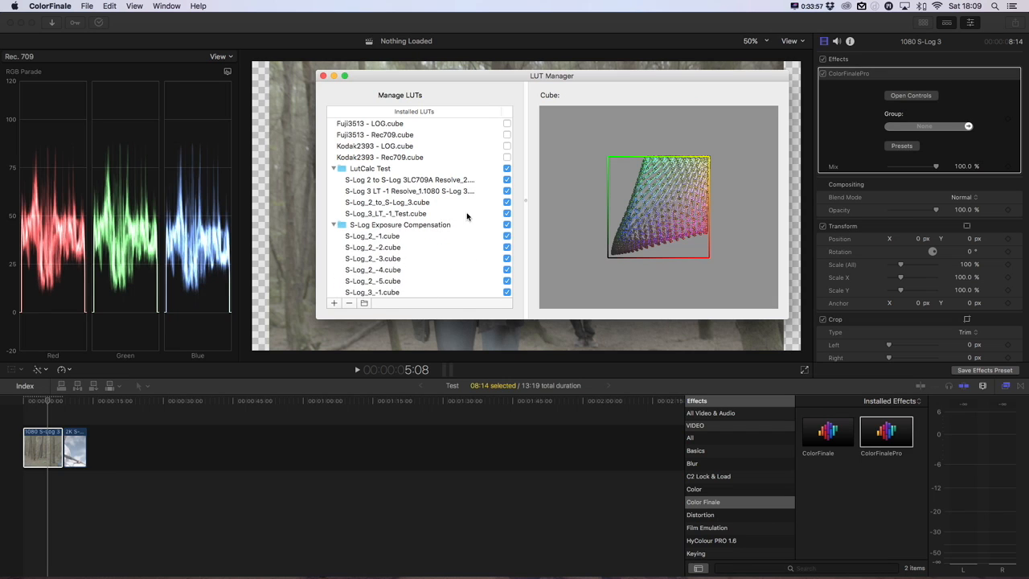
pyautogui.scroll(-3, 483, 210)
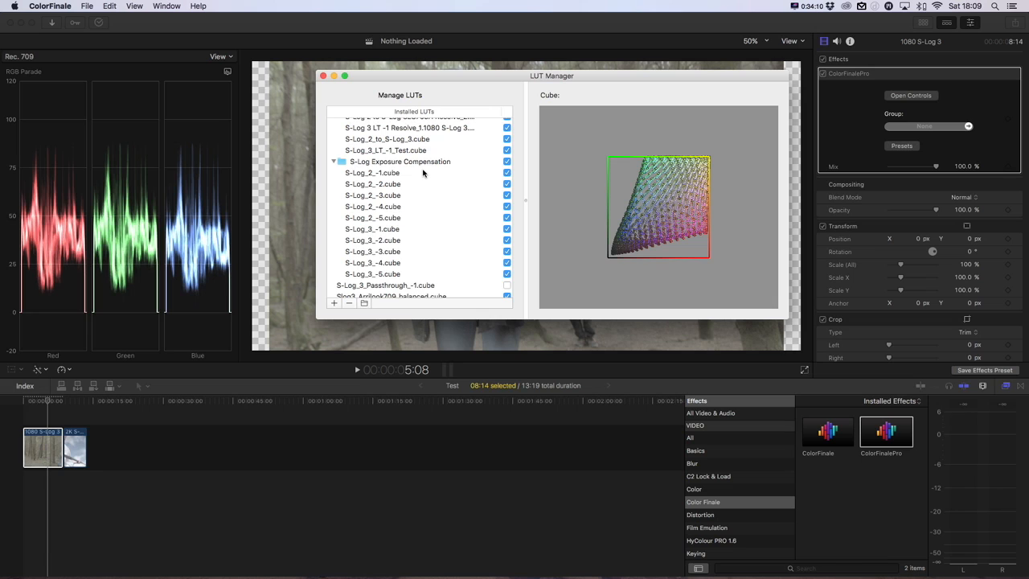
pyautogui.scroll(-3, 409, 260)
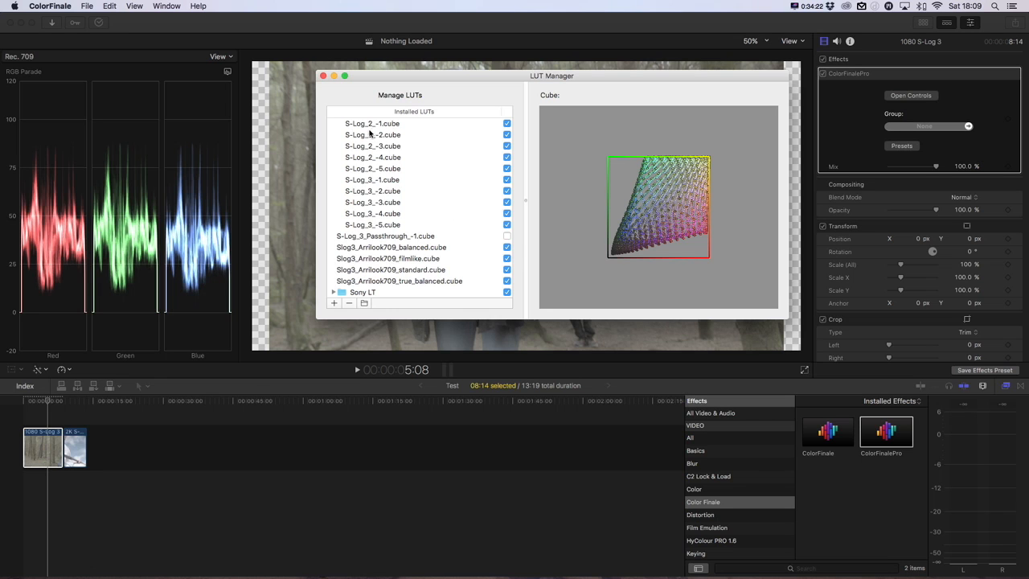
pyautogui.click(322, 75)
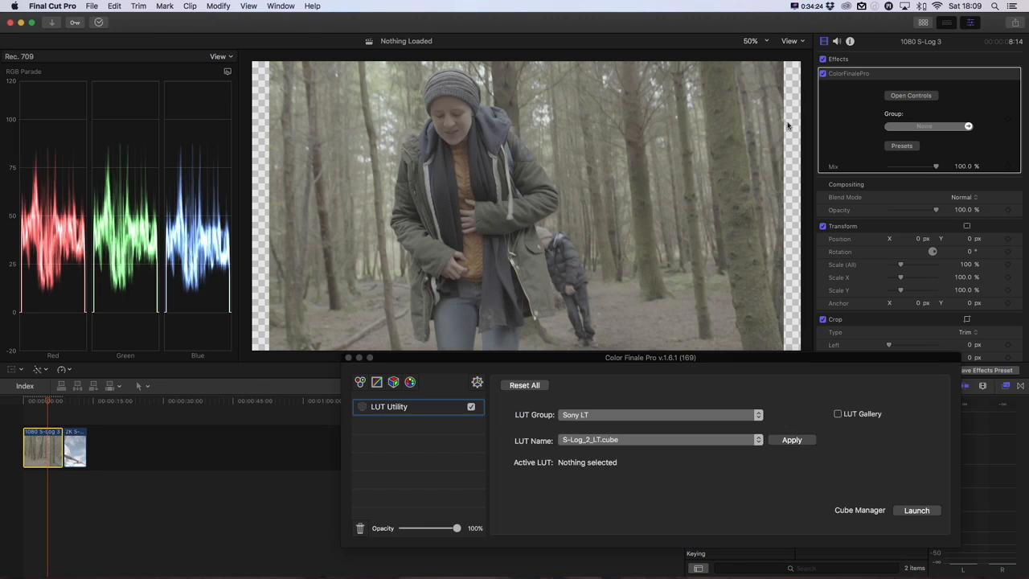
# - Check which LUT groups the LUT Utility layer offers and close the Color Finale Pro controls
pyautogui.click(624, 443)
pyautogui.click(643, 418)
pyautogui.click(643, 416)
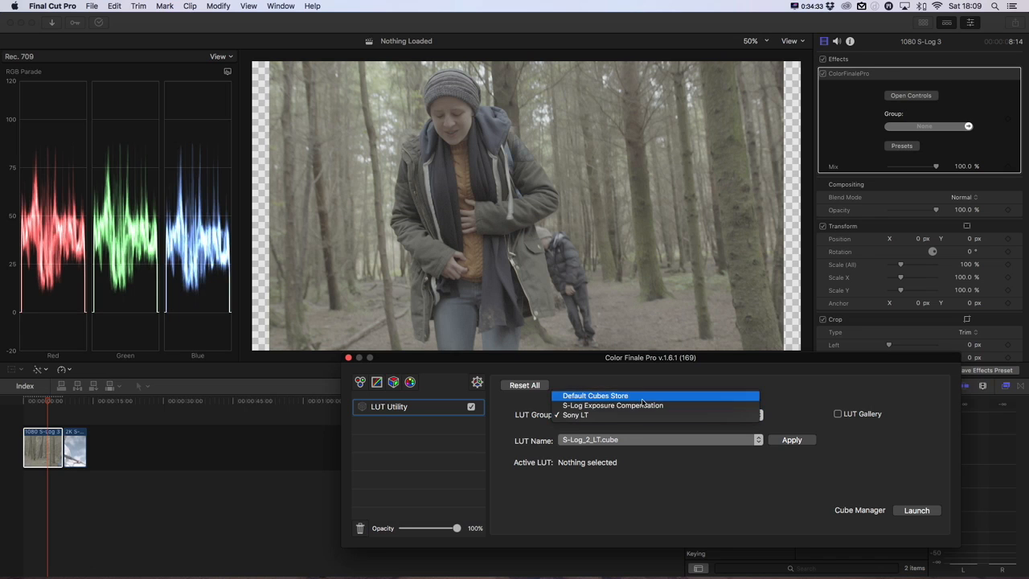
pyautogui.click(637, 386)
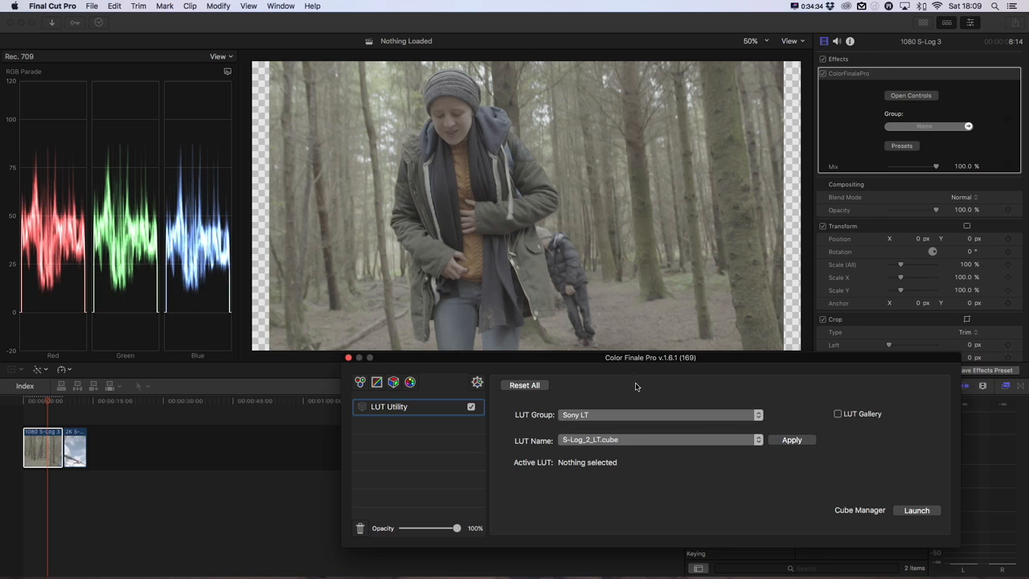
pyautogui.click(348, 357)
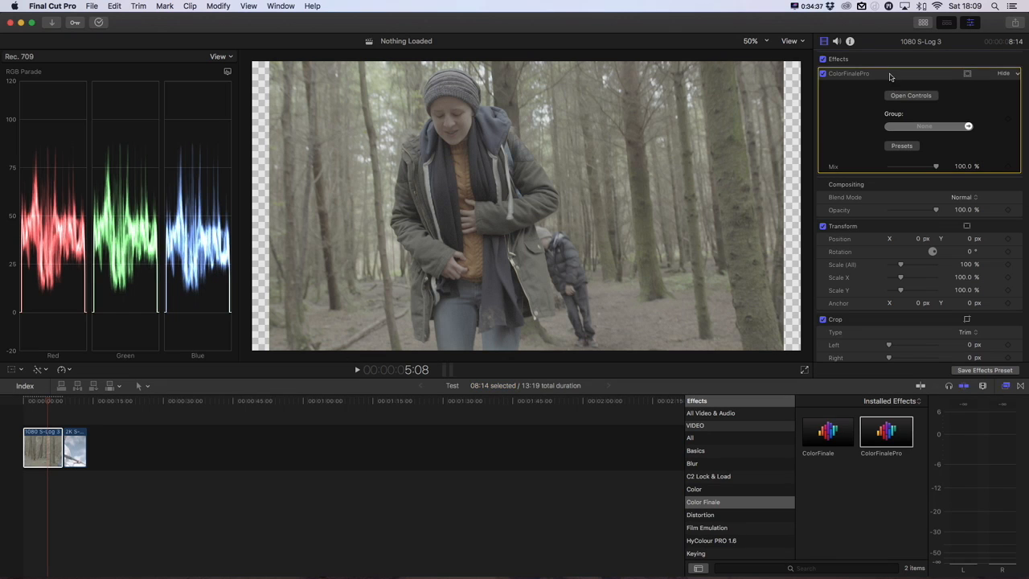
# - Remove and reapply the ColorFinalePro effect on the 1080 S-Log 3 clip, and recheck the available LUT groups in its controls
pyautogui.press('Delete')
pyautogui.moveTo(891, 440); pyautogui.dragTo(52, 446)
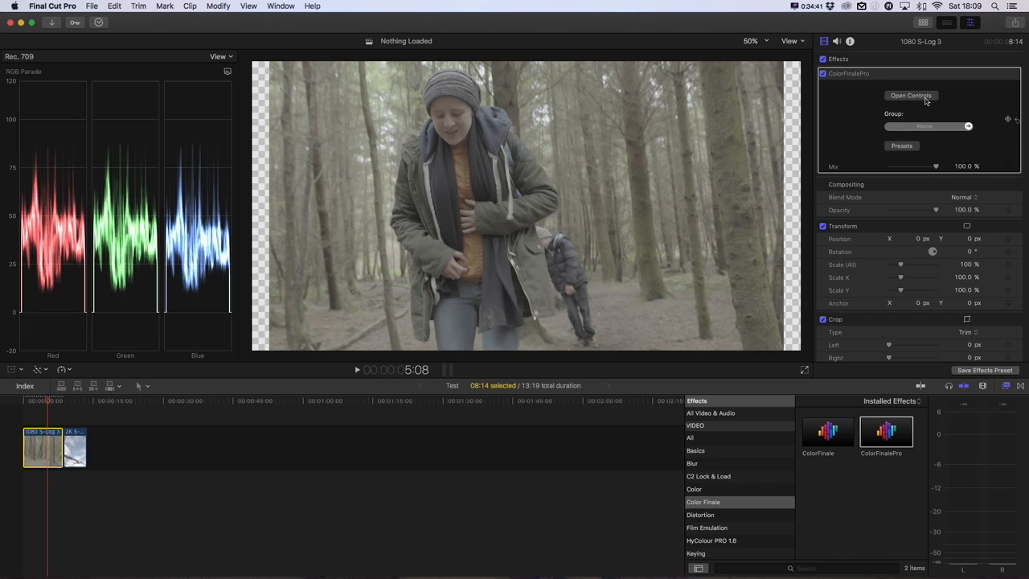
pyautogui.click(911, 95)
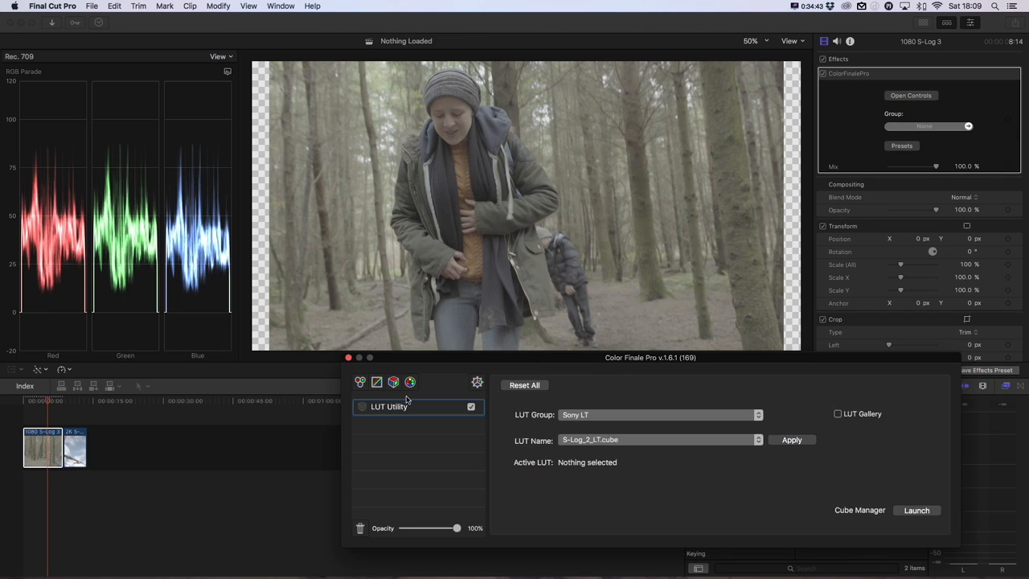
pyautogui.click(665, 415)
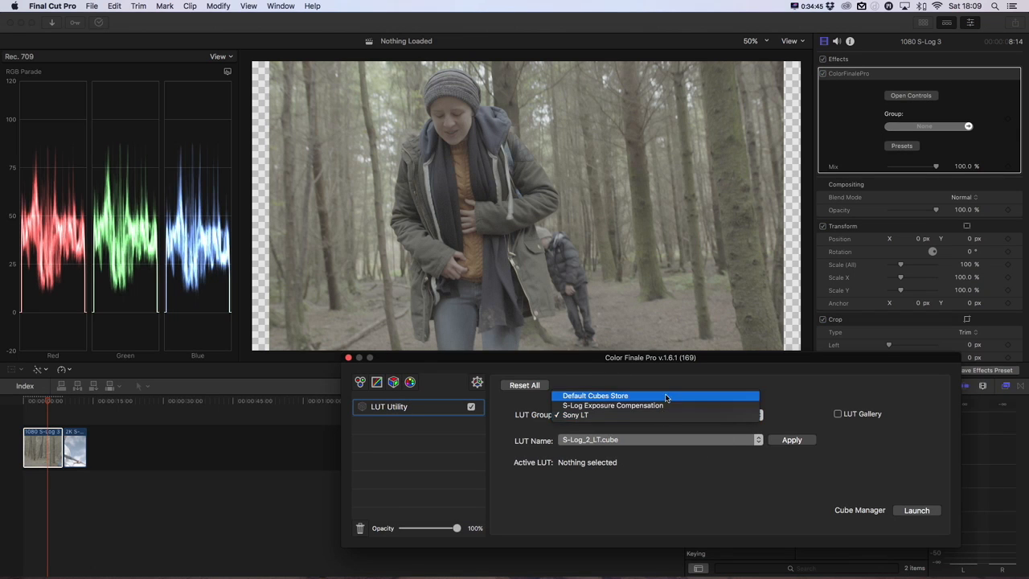
pyautogui.click(784, 406)
pyautogui.click(348, 358)
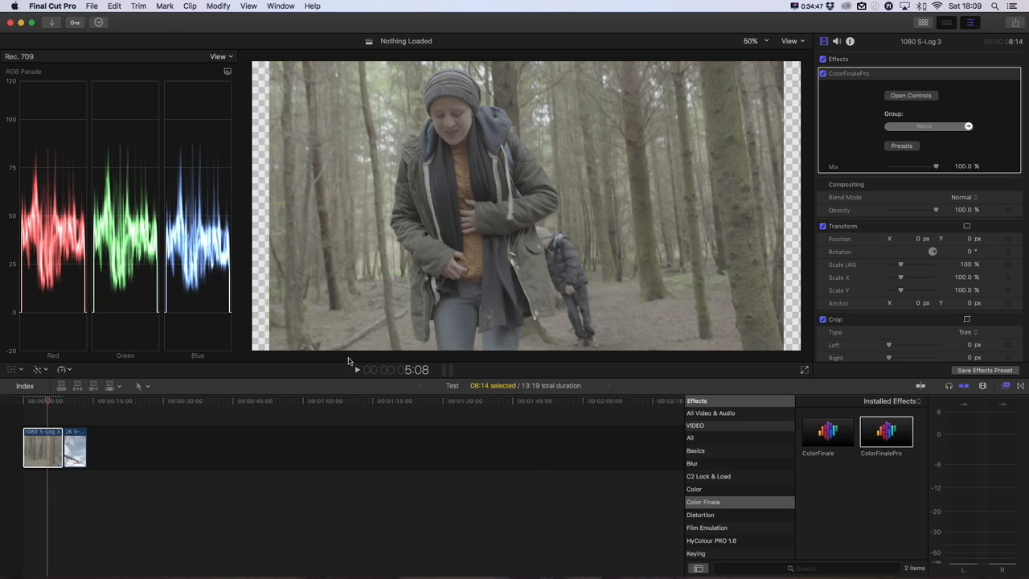
# - Quit and relaunch Final Cut Pro, and reopen the ColorFinalePro controls for the 1080 S-Log 3 clip
pyautogui.click(63, 8)
pyautogui.click(75, 150)
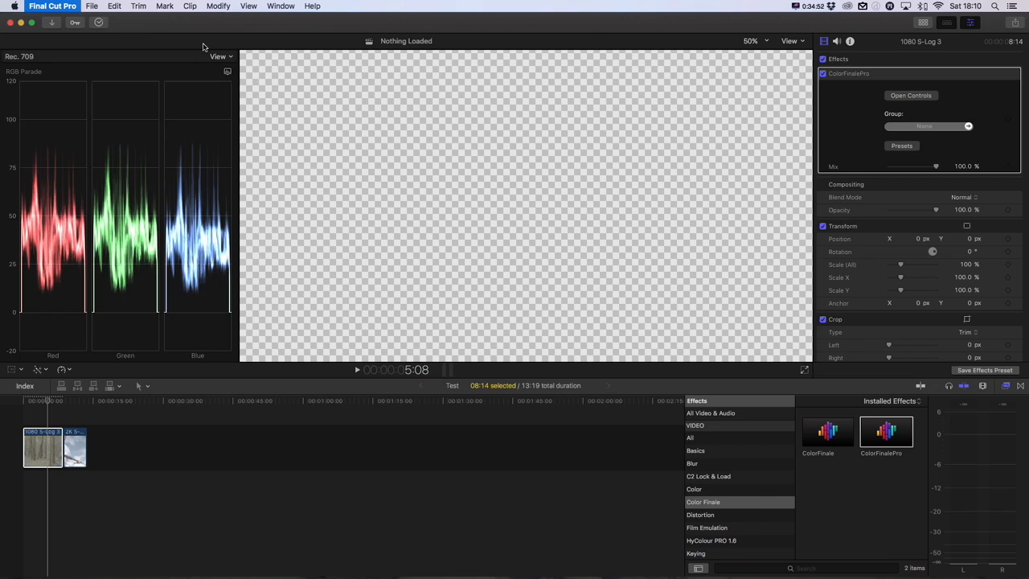
pyautogui.moveTo(538, 577)
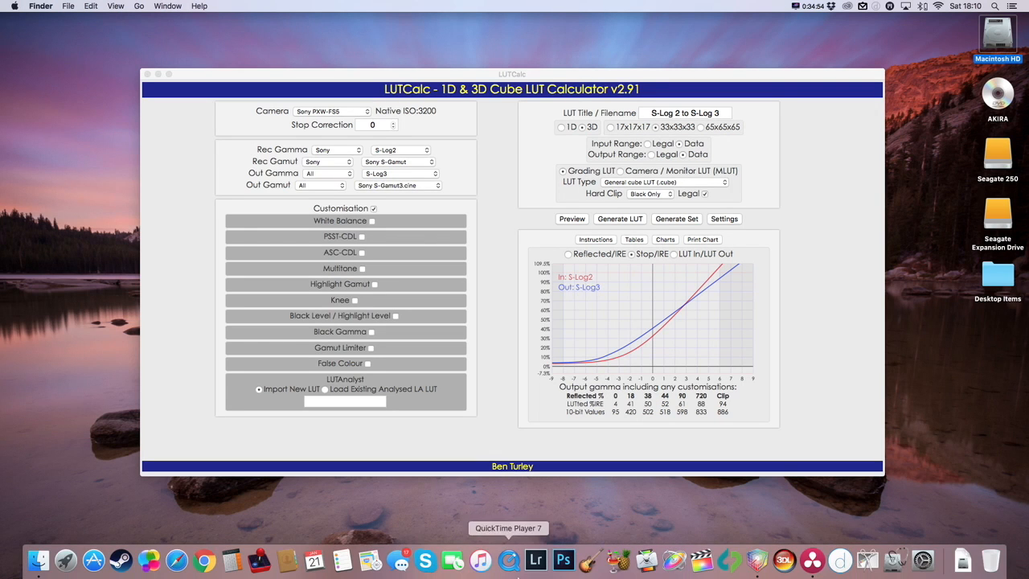
pyautogui.click(702, 563)
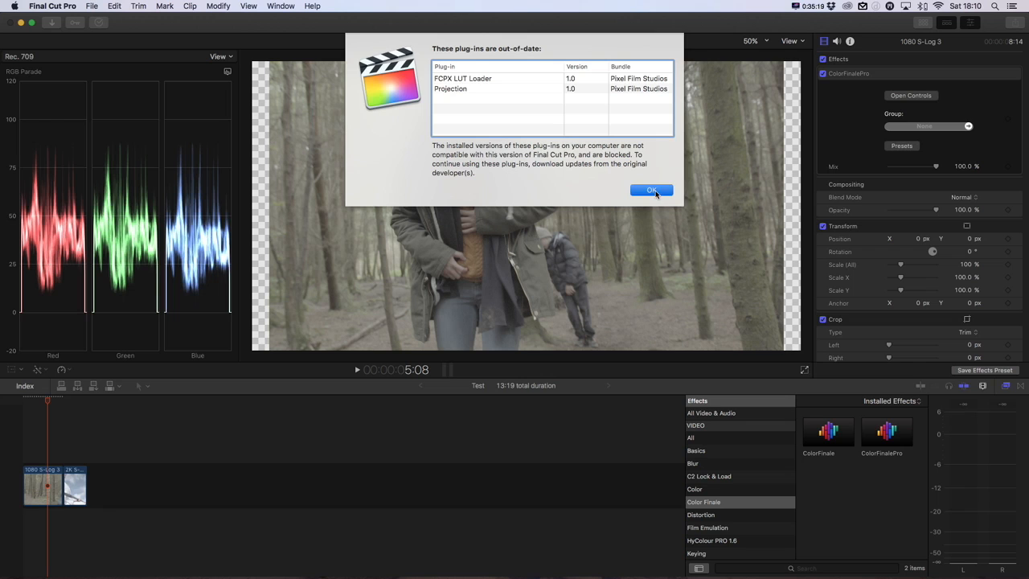
pyautogui.click(653, 190)
pyautogui.click(49, 488)
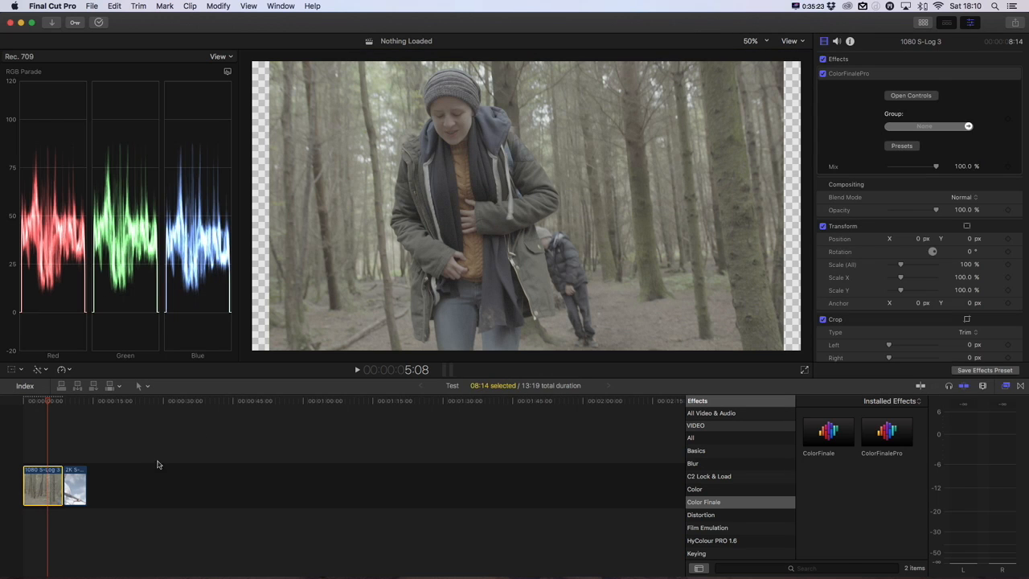
pyautogui.click(925, 98)
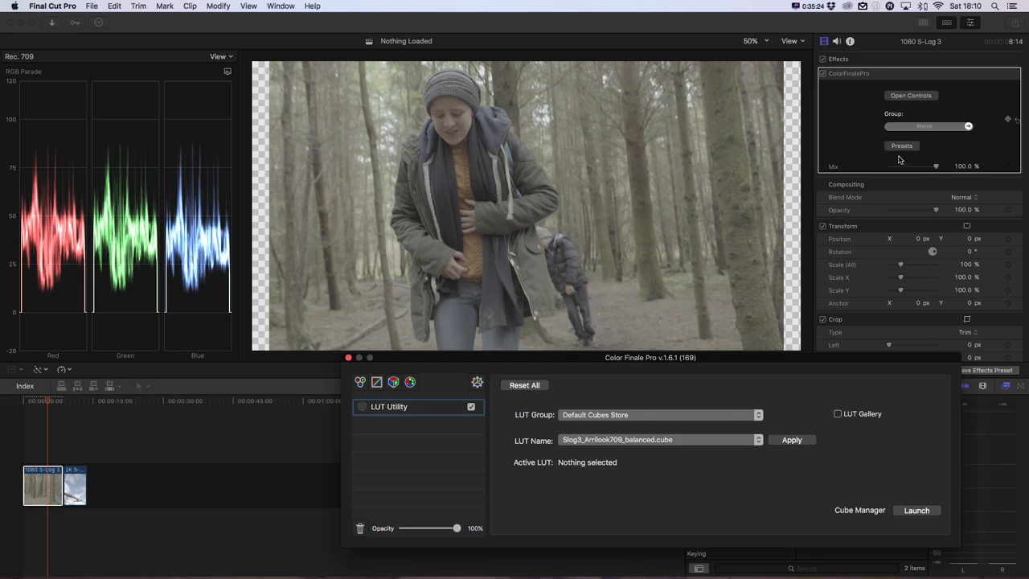
# - Apply S-Log 3 LT -1 Resolve_1.1080 S-Log 3.cube from the LutCalc Test group to the 1080 S-Log 3 clip and close the controls
pyautogui.click(629, 416)
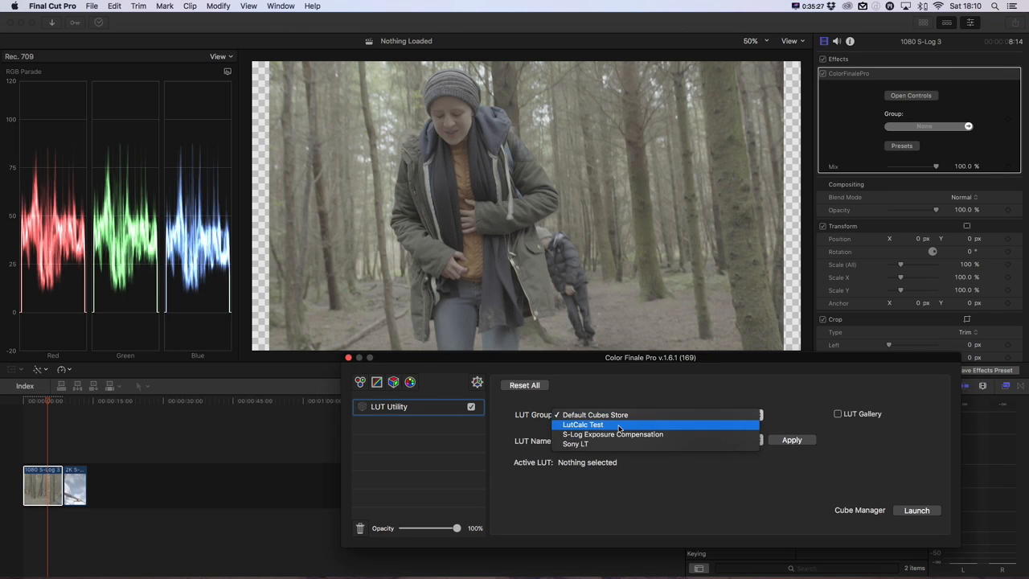
pyautogui.click(621, 425)
pyautogui.click(734, 440)
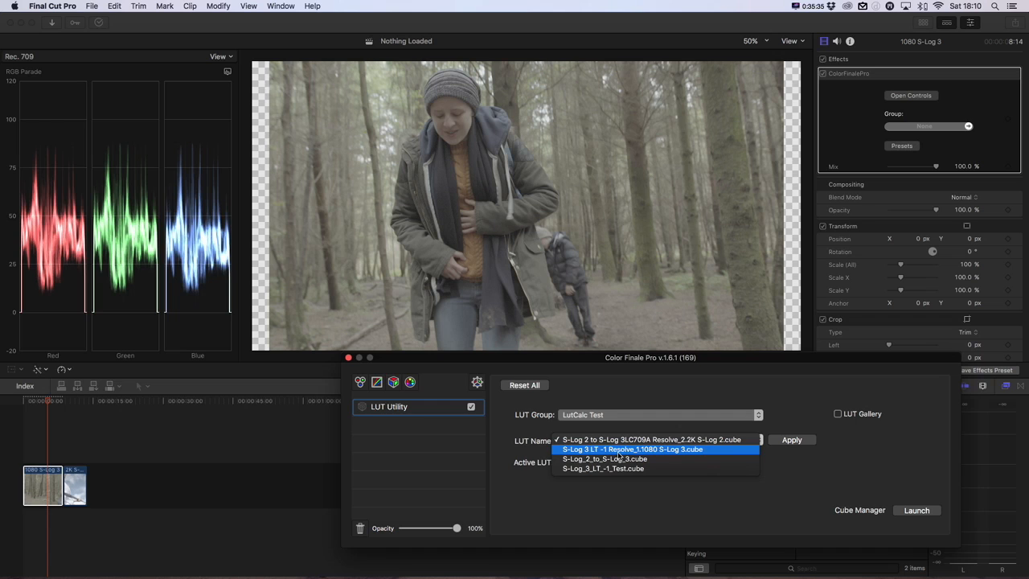
pyautogui.click(648, 451)
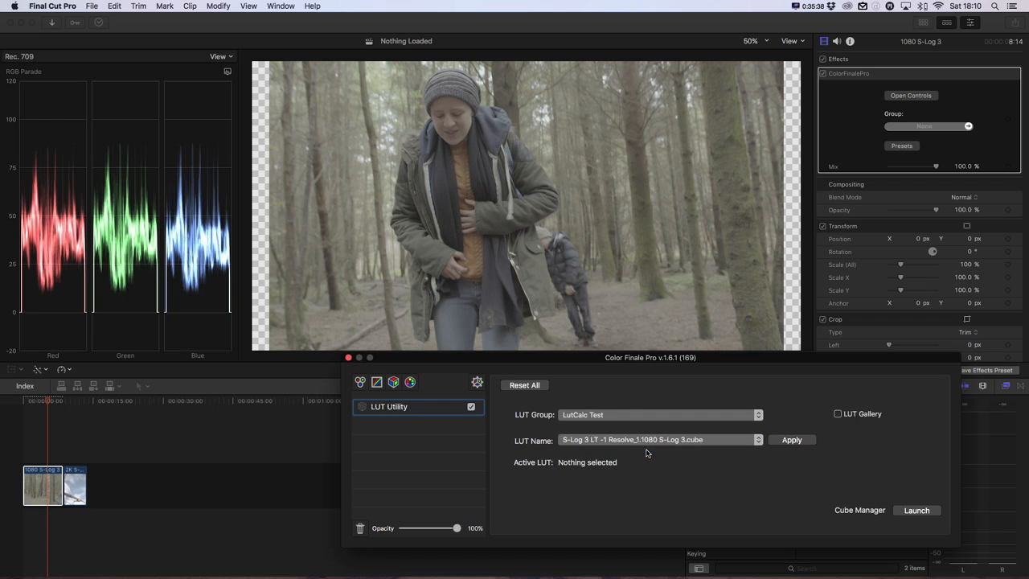
pyautogui.click(791, 440)
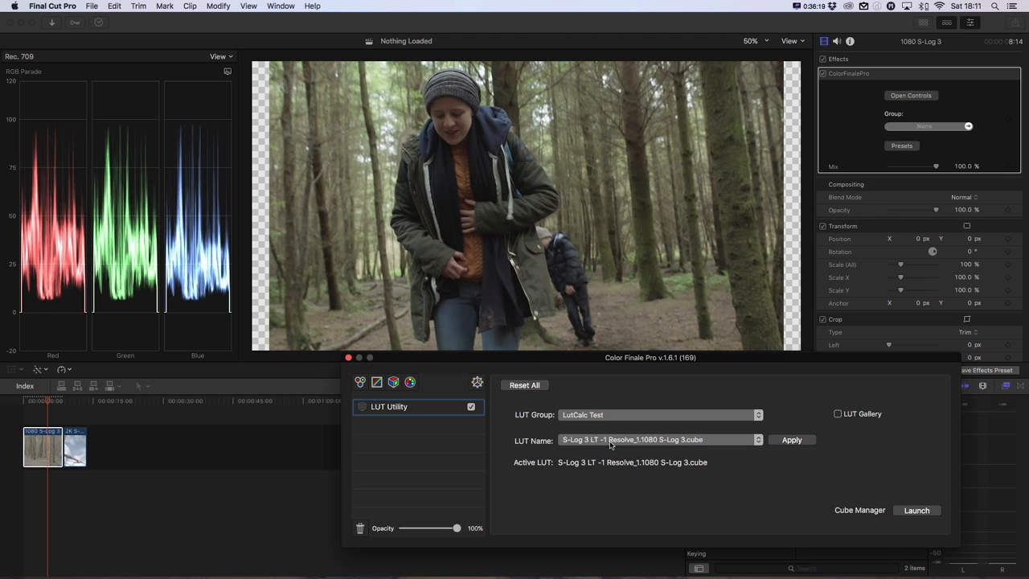
pyautogui.click(348, 357)
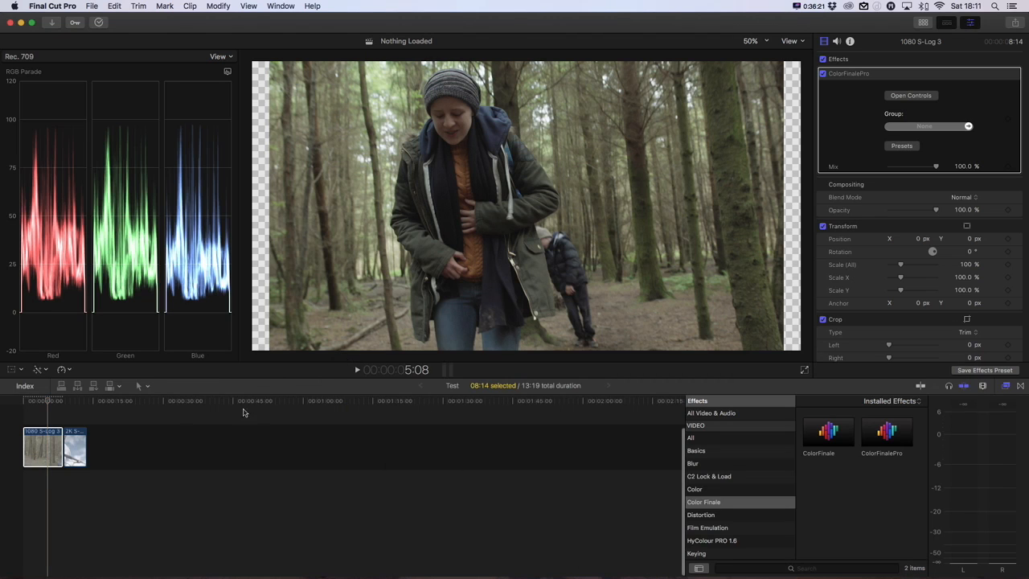
# - Add the ColorFinalePro effect to the 2K S-Log 2 clip and open its controls
pyautogui.click(76, 401)
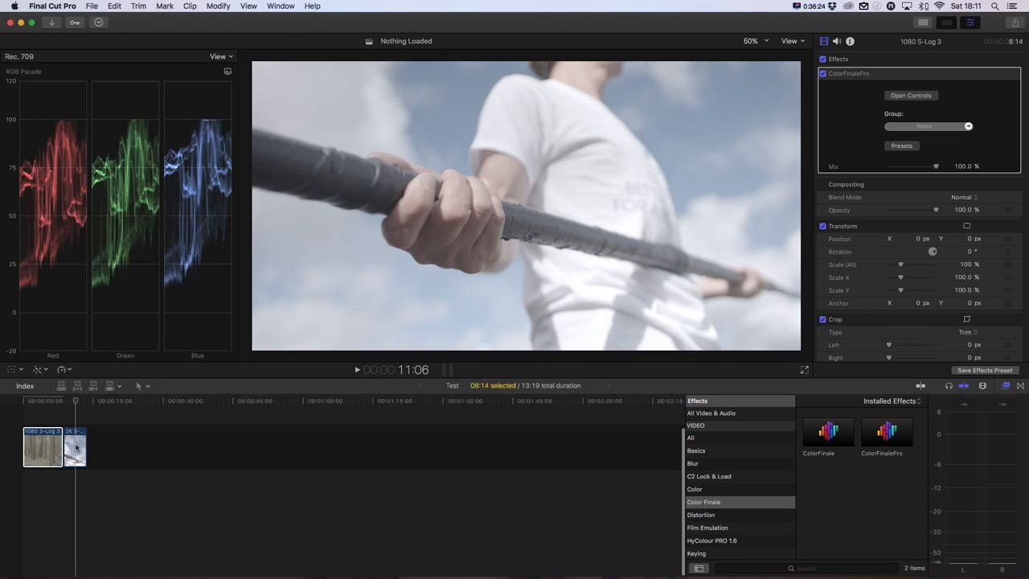
pyautogui.click(76, 447)
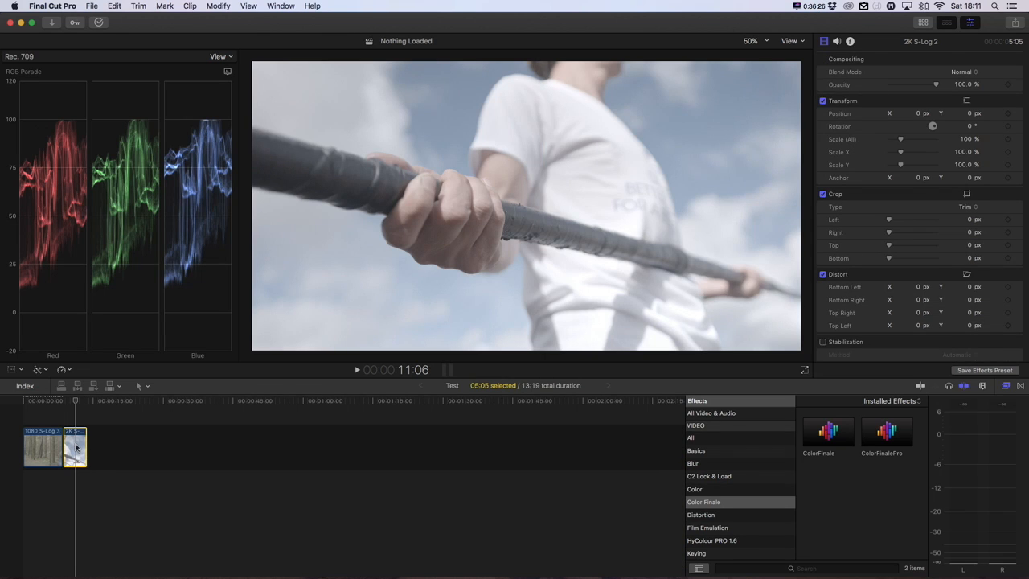
pyautogui.moveTo(886, 433); pyautogui.dragTo(74, 446)
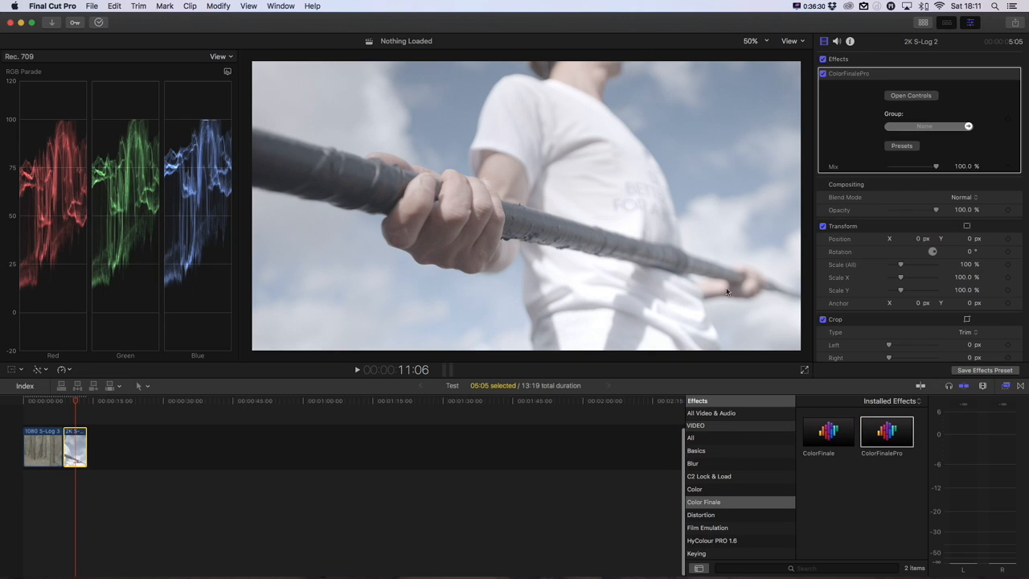
pyautogui.click(922, 103)
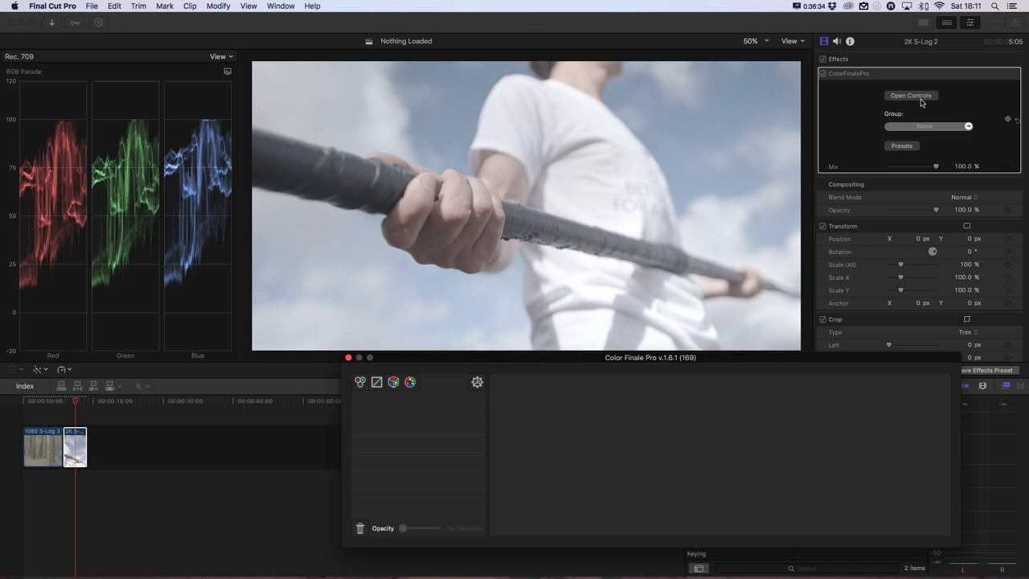
# - Add a LUT Utility layer and apply S-Log 2 to S-Log 3LC709A Resolve_2.2K S-Log 2.cube from the LutCalc Test group
pyautogui.click(393, 382)
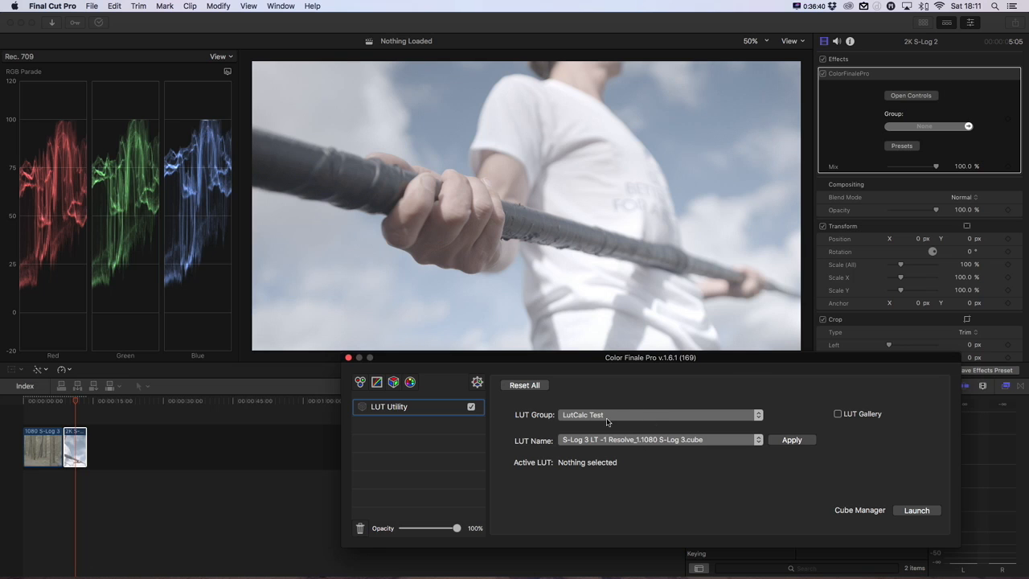
pyautogui.click(646, 443)
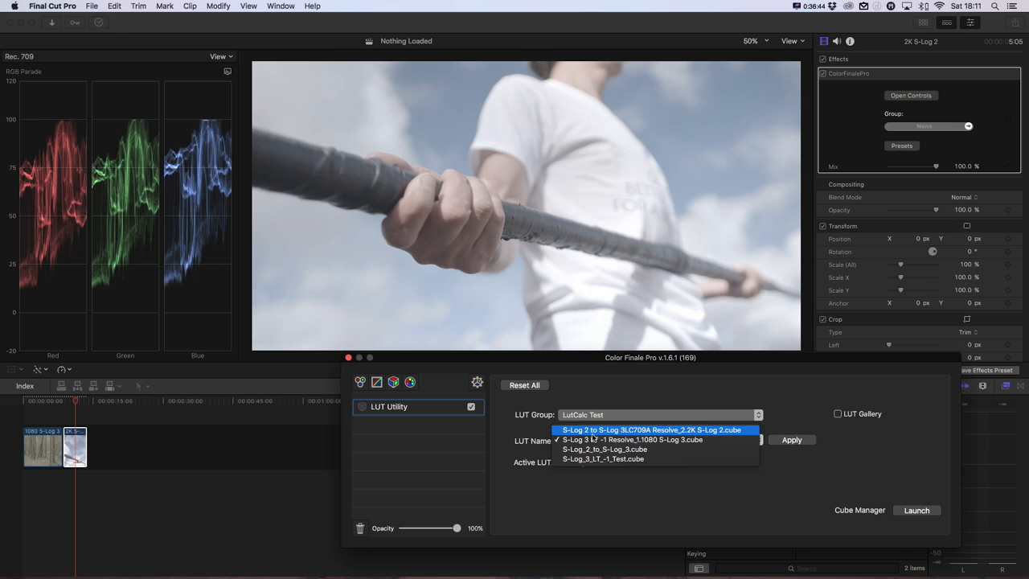
pyautogui.click(706, 431)
pyautogui.click(789, 441)
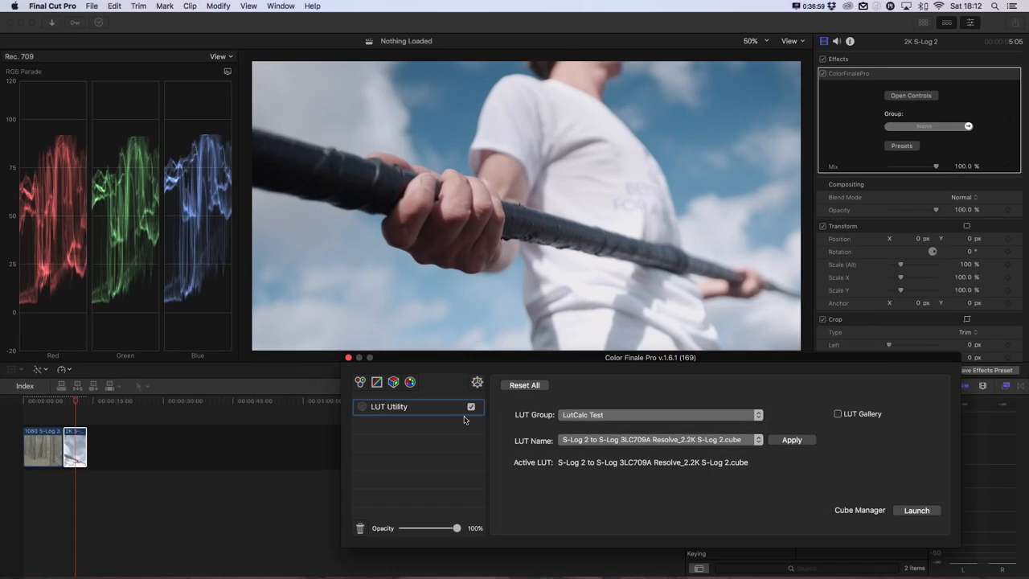
# - Switch to DaVinci Resolve to review the node chain of clip 02, and return to Final Cut Pro
pyautogui.moveTo(759, 572)
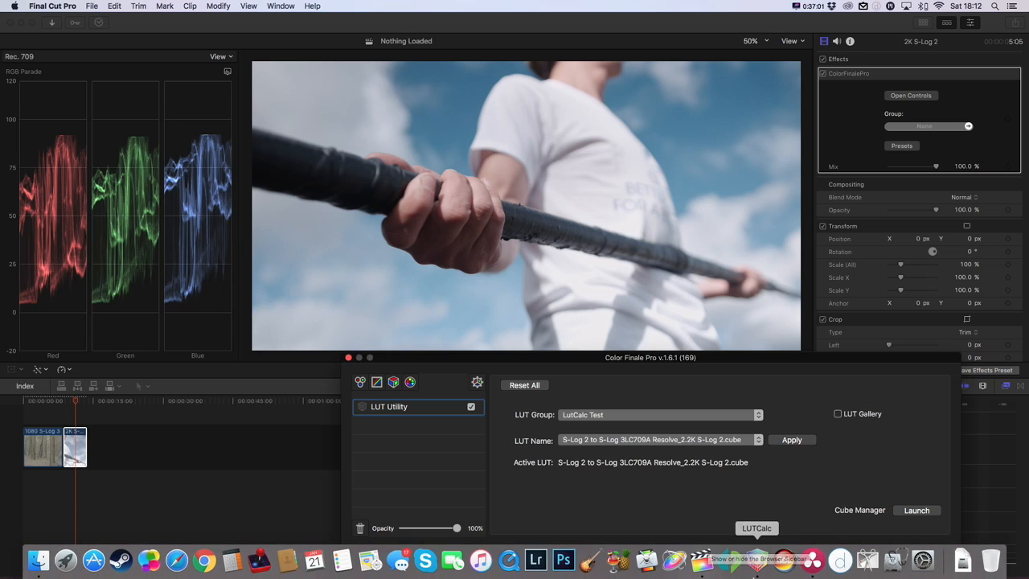
pyautogui.click(814, 562)
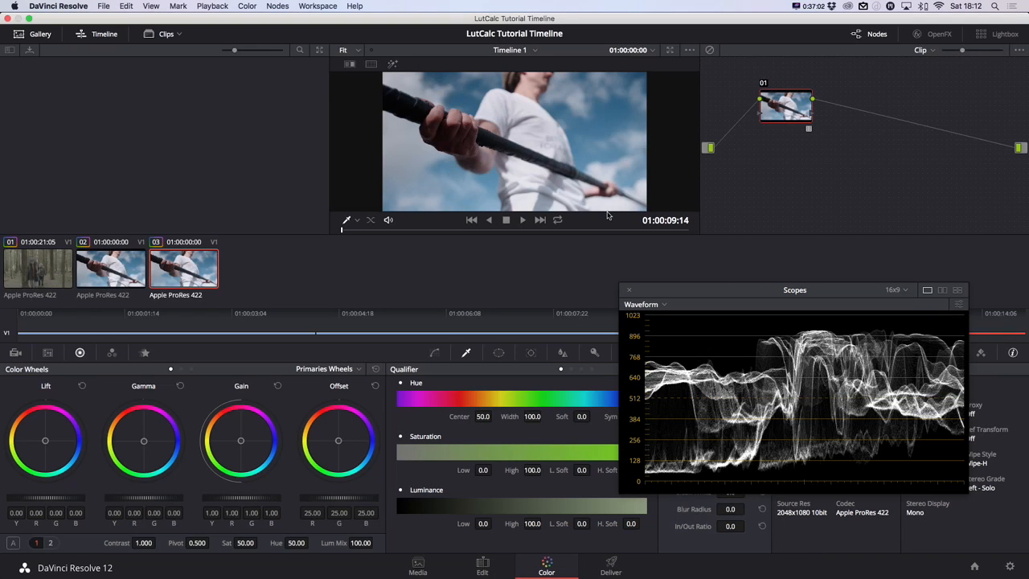
pyautogui.click(81, 264)
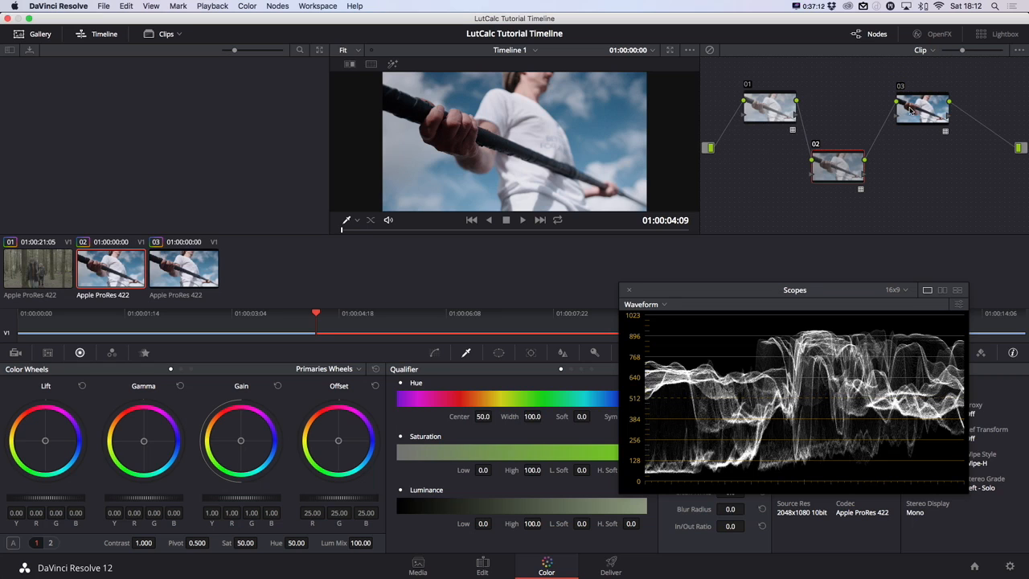
pyautogui.hotkey('ctrl', 'Up')
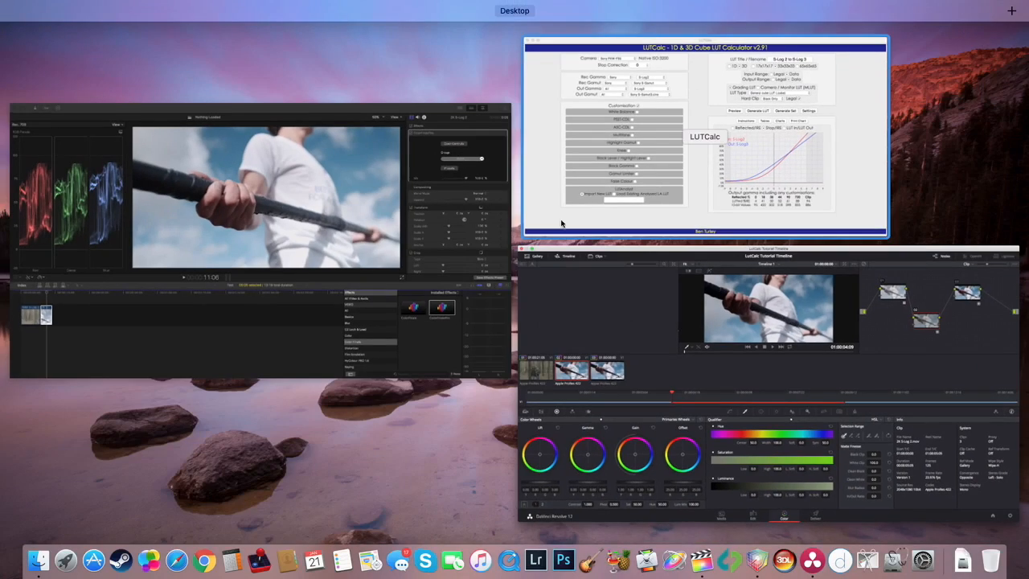
pyautogui.click(386, 271)
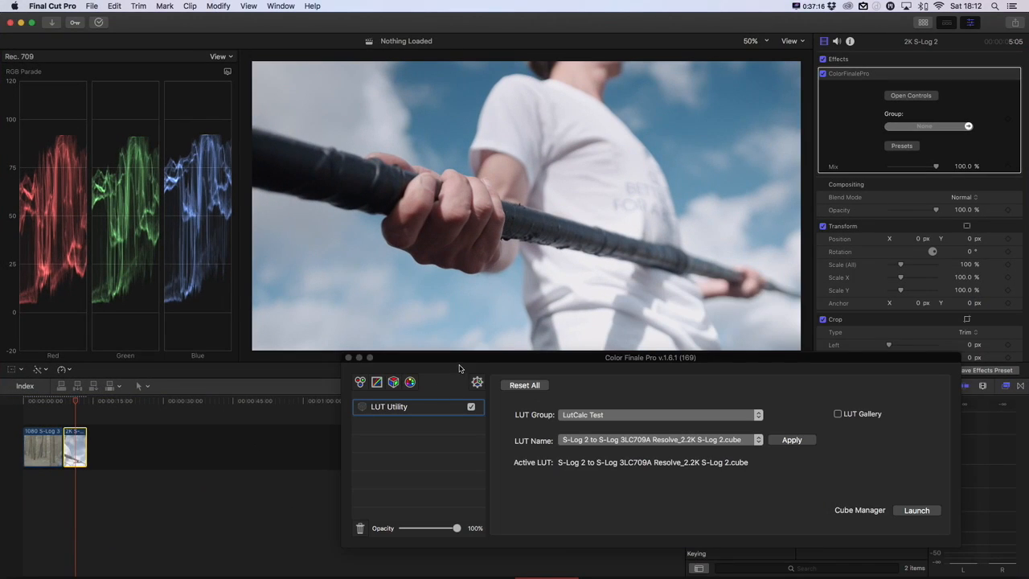
# - Replace the LUT Utility layer with a new one applying S-Log_2_-2.cube from the S-Log Exposure Compensation group
pyautogui.moveTo(431, 351); pyautogui.dragTo(473, 390)
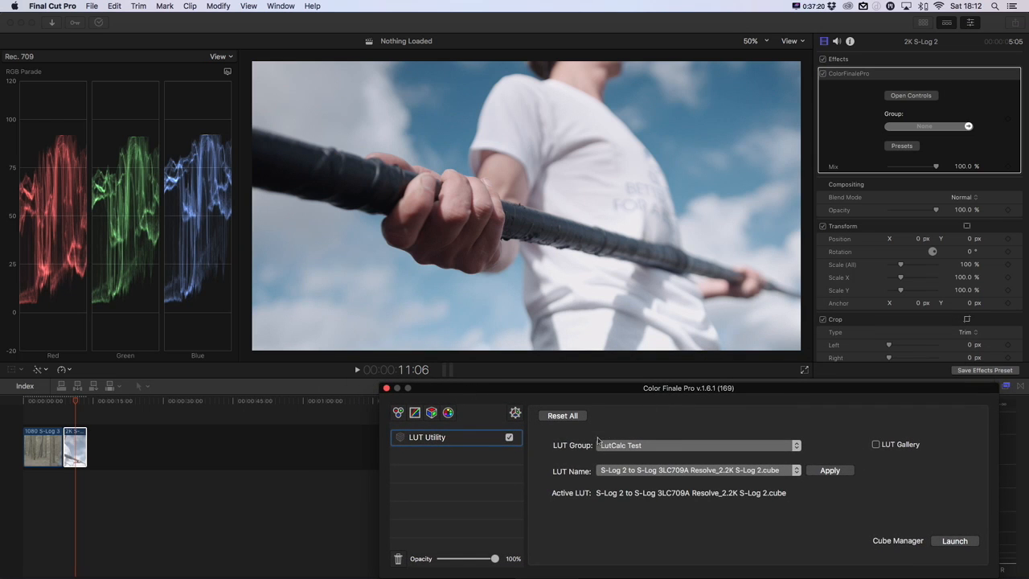
pyautogui.press('BackSpace')
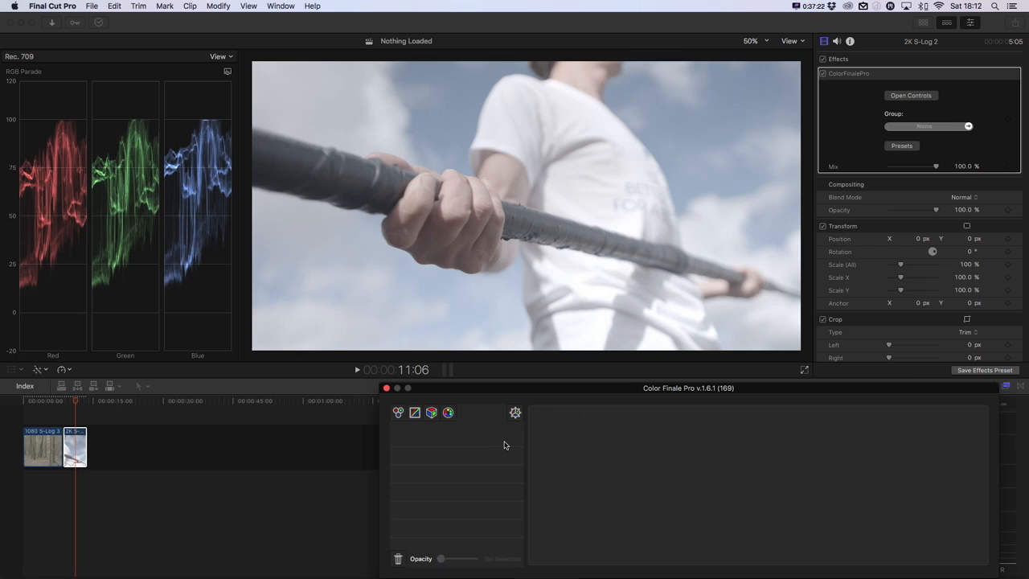
pyautogui.click(433, 413)
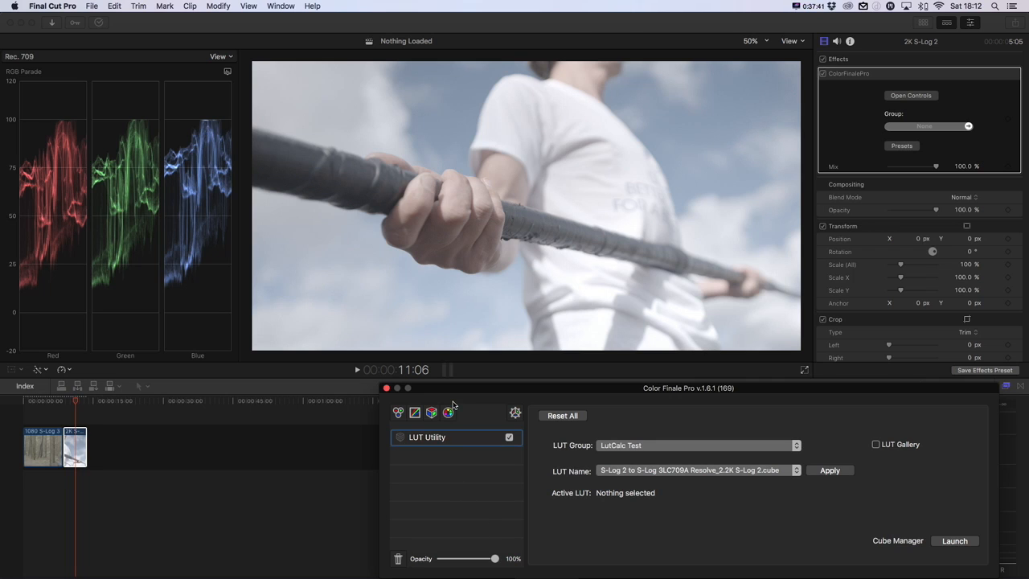
pyautogui.click(734, 450)
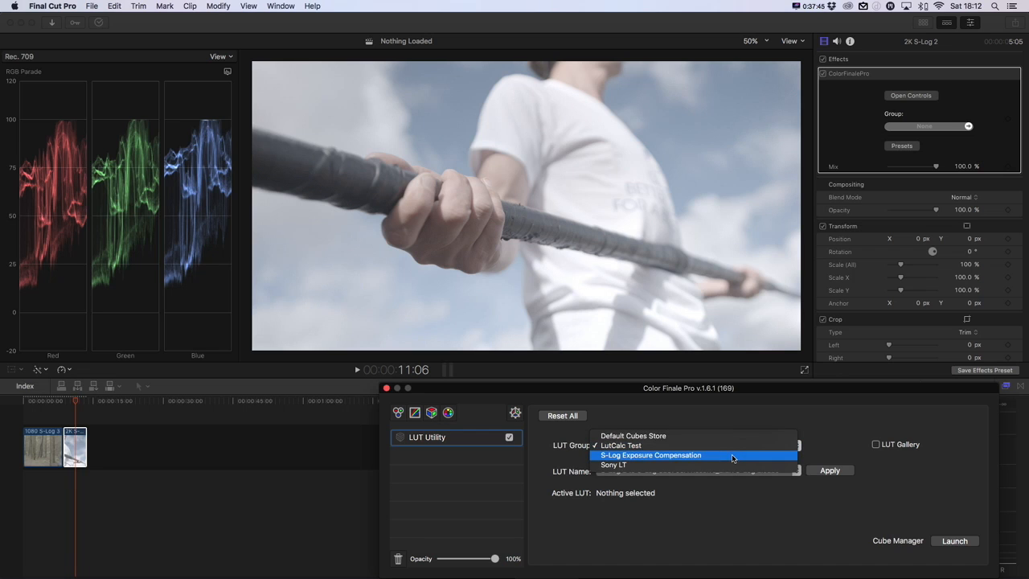
pyautogui.click(733, 457)
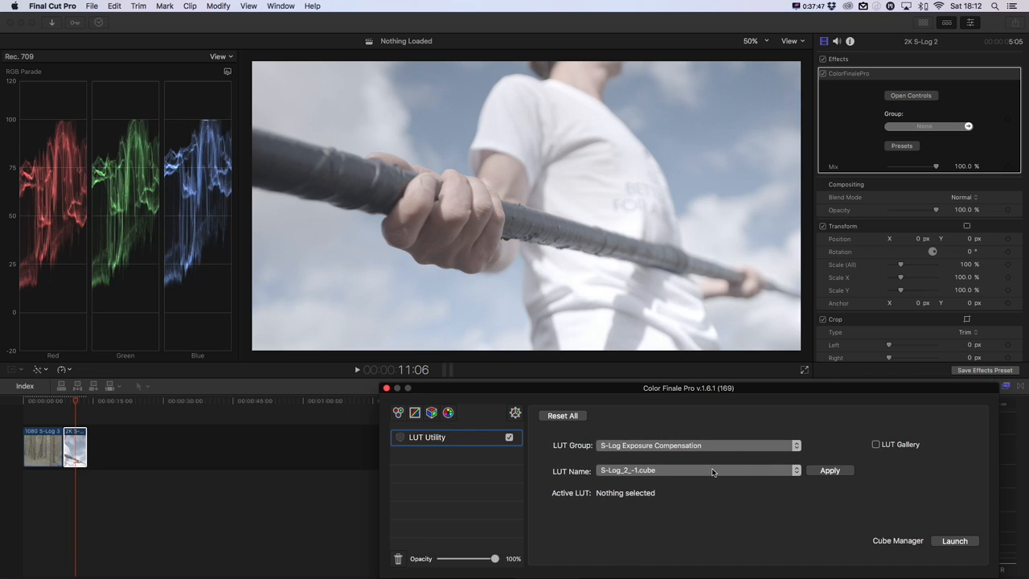
pyautogui.click(712, 472)
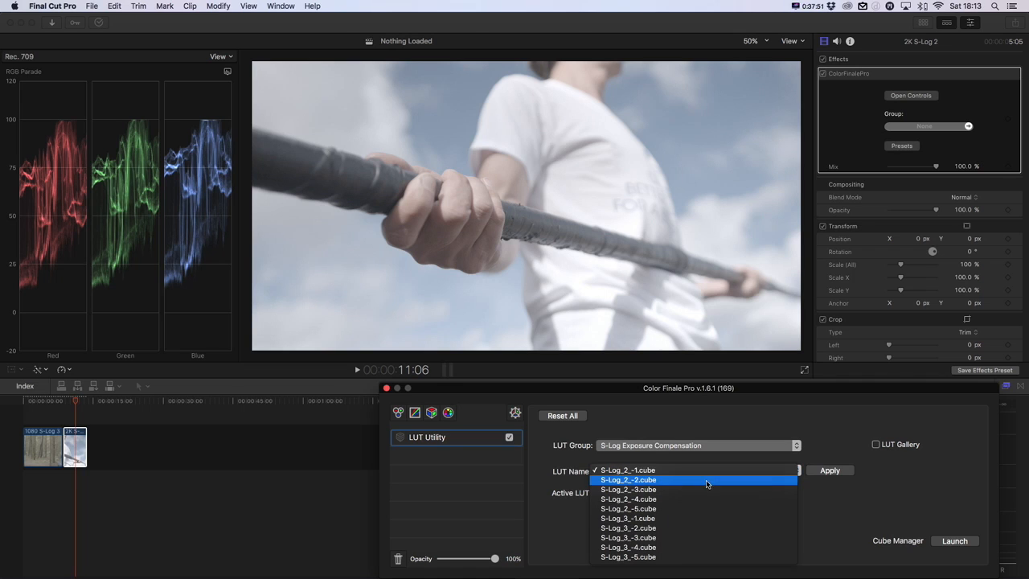
pyautogui.click(707, 481)
pyautogui.click(830, 470)
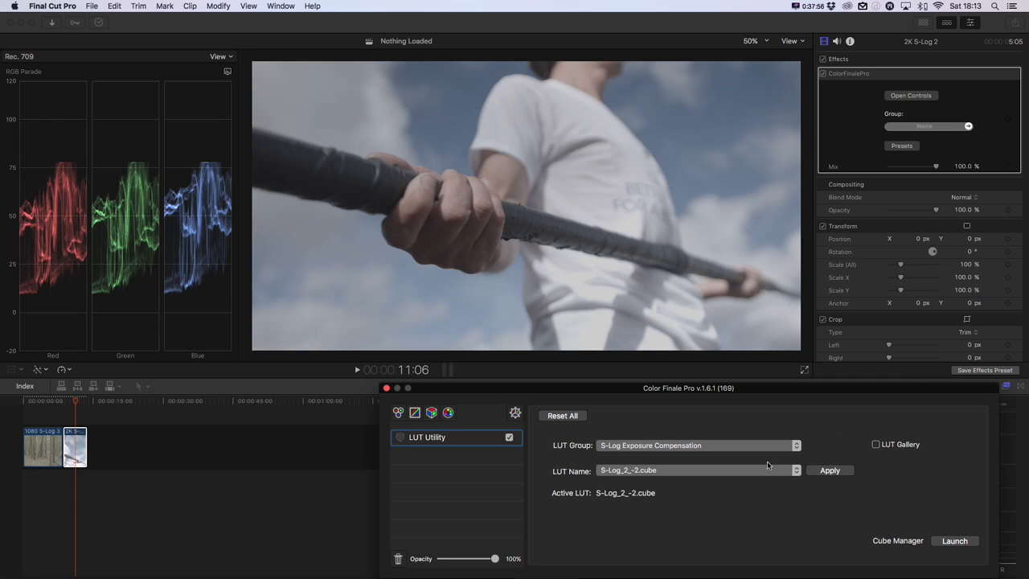
# - Add a second LUT Utility layer and apply S-Log_2_to_S-Log_3.cube from the LutCalc Test group
pyautogui.click(431, 413)
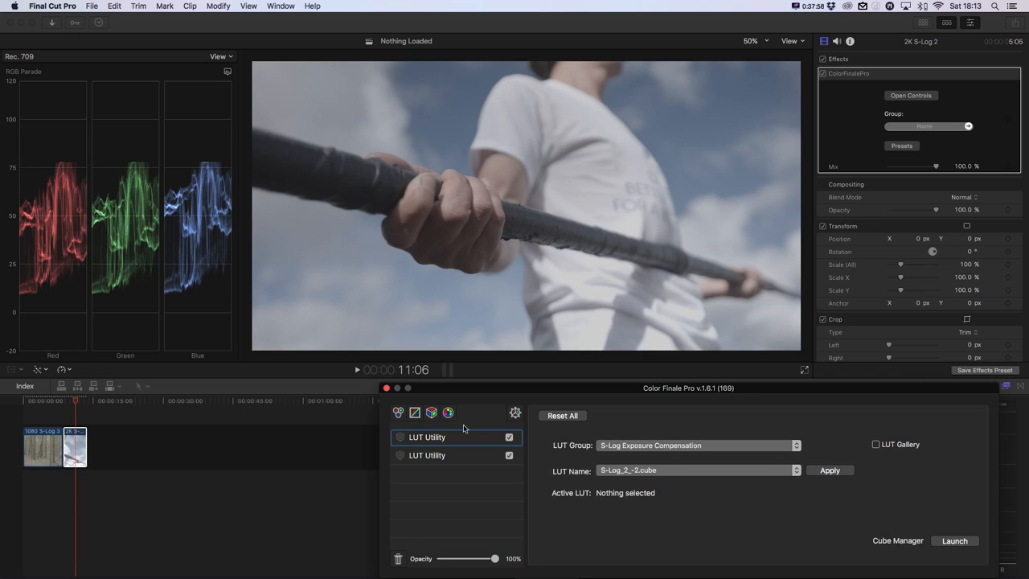
pyautogui.click(658, 447)
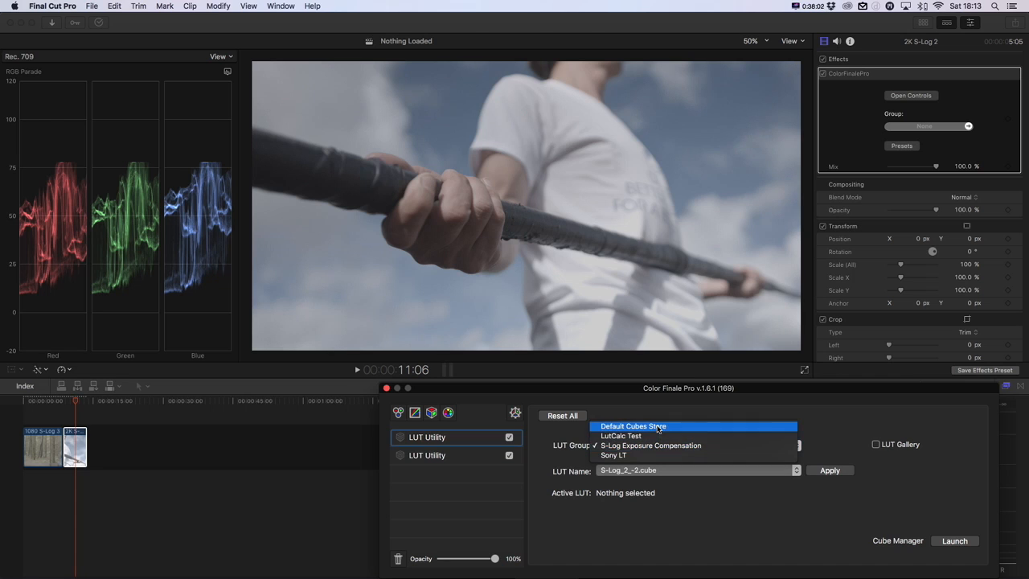
pyautogui.click(658, 426)
pyautogui.click(657, 470)
pyautogui.click(661, 452)
pyautogui.click(660, 446)
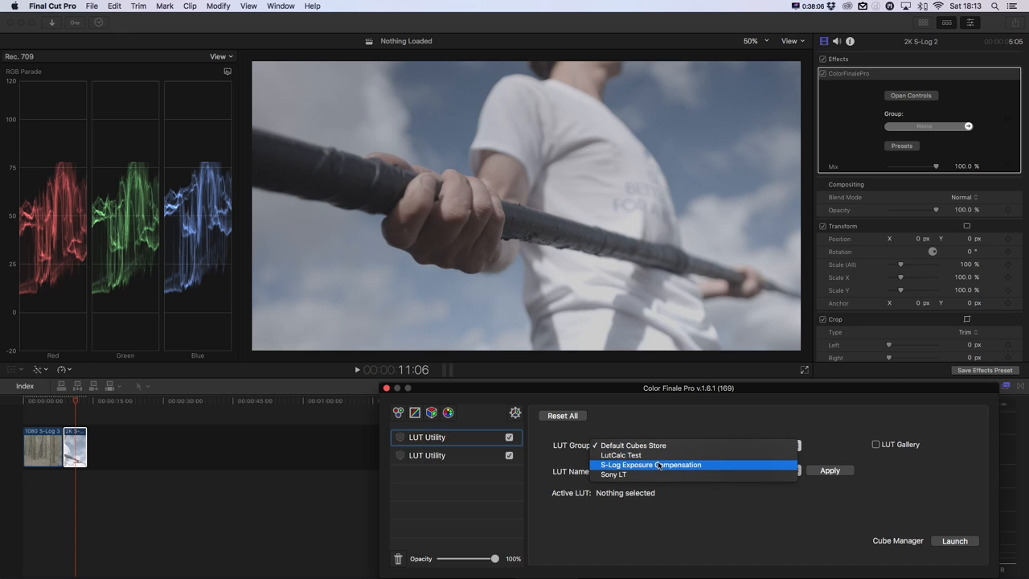
pyautogui.click(658, 455)
pyautogui.click(656, 471)
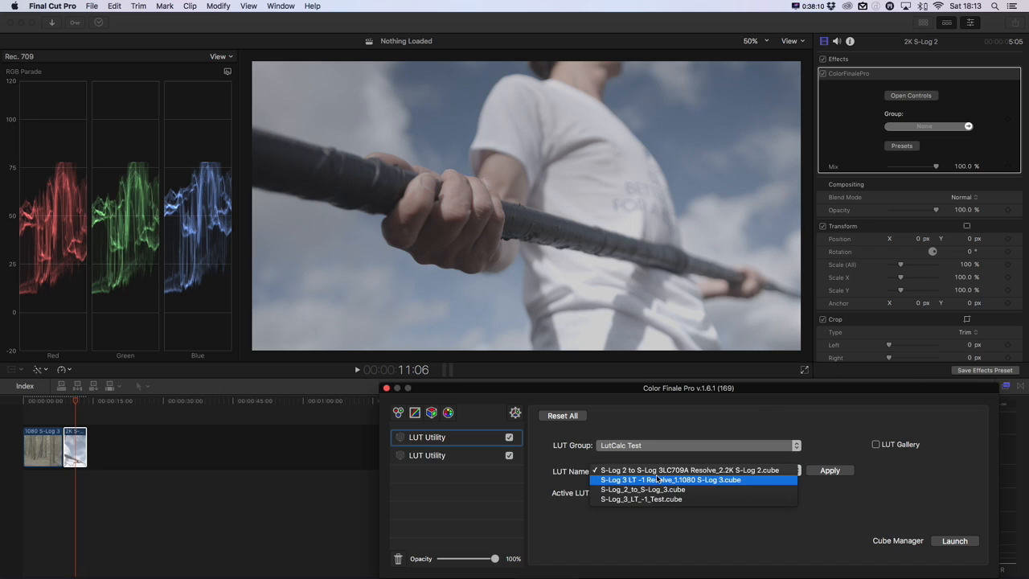
pyautogui.click(668, 490)
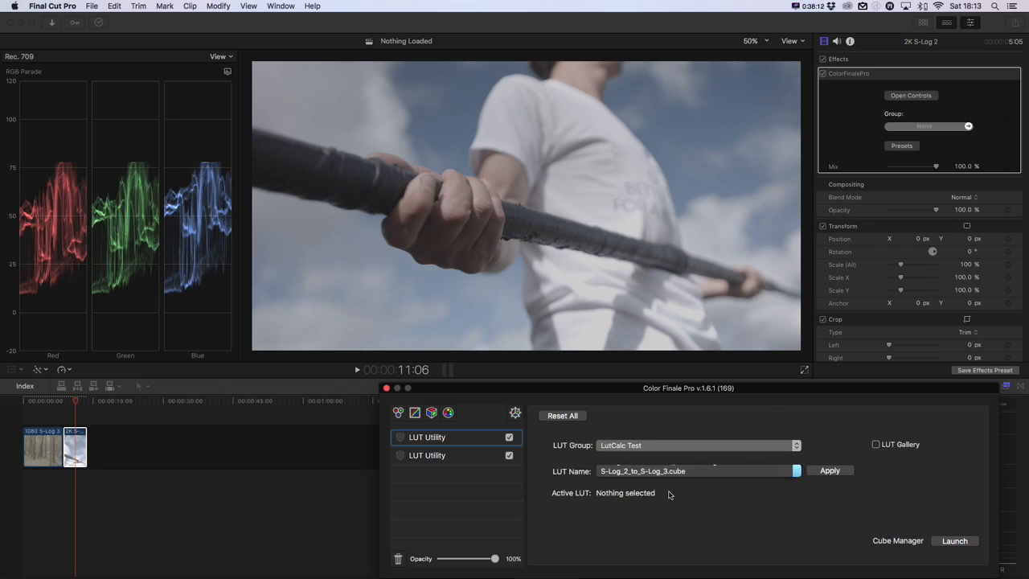
pyautogui.click(836, 471)
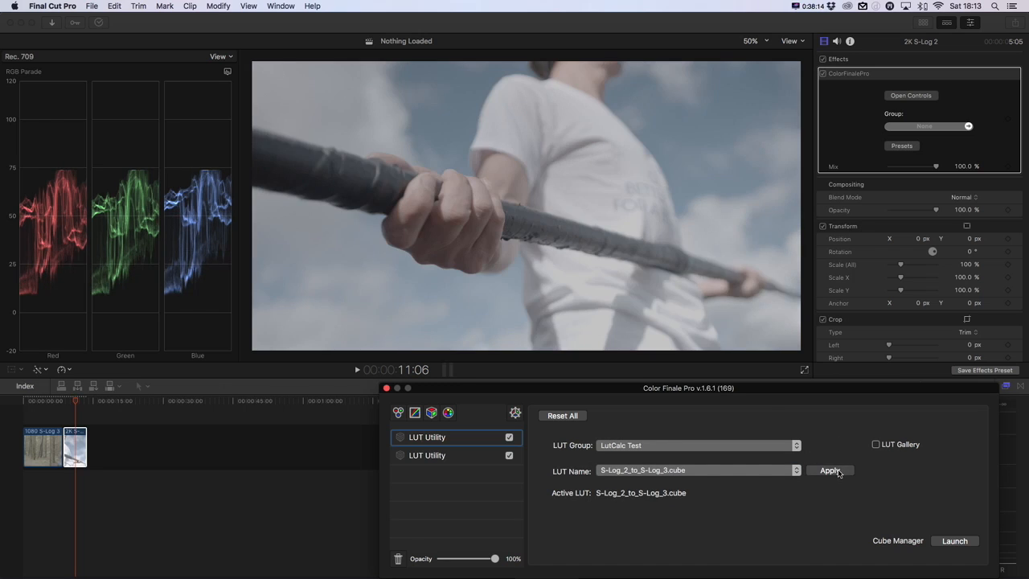
# - Add a third LUT Utility layer, apply S-Log_3_LT.cube from the Sony LT group, and close the Color Finale Pro controls
pyautogui.click(432, 412)
pyautogui.click(695, 471)
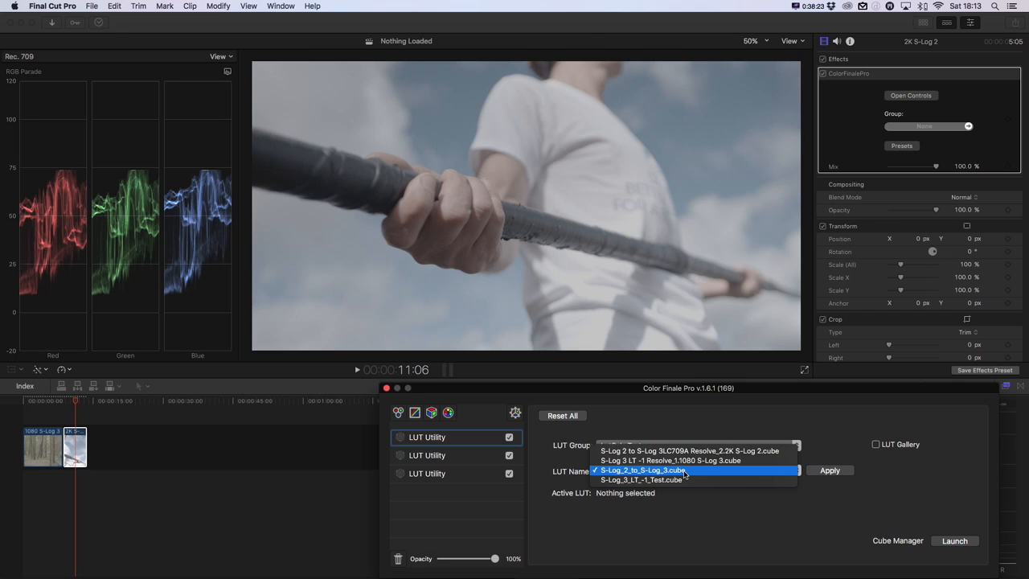
pyautogui.click(683, 429)
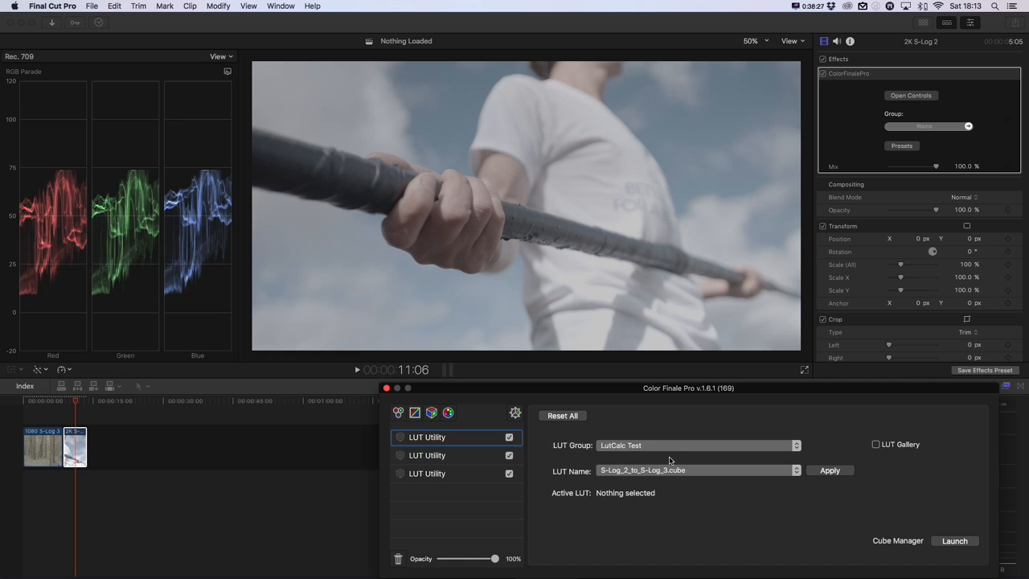
pyautogui.click(668, 447)
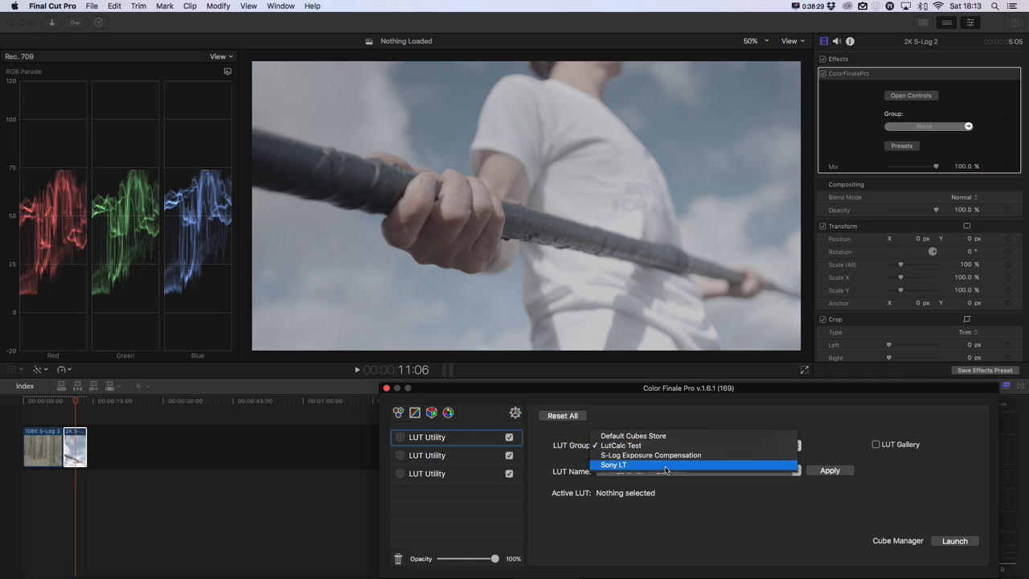
pyautogui.click(666, 466)
pyautogui.click(664, 471)
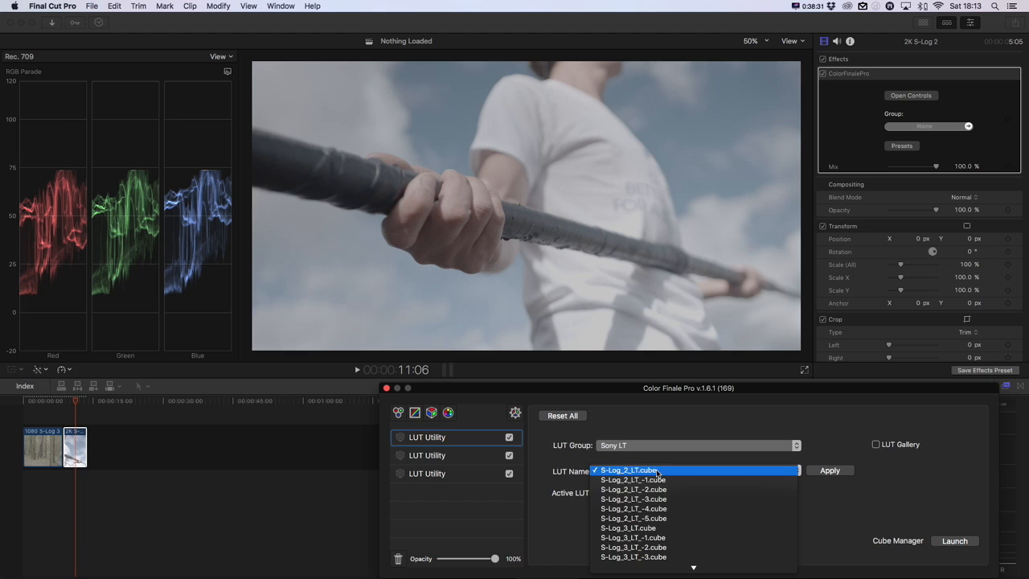
pyautogui.click(657, 528)
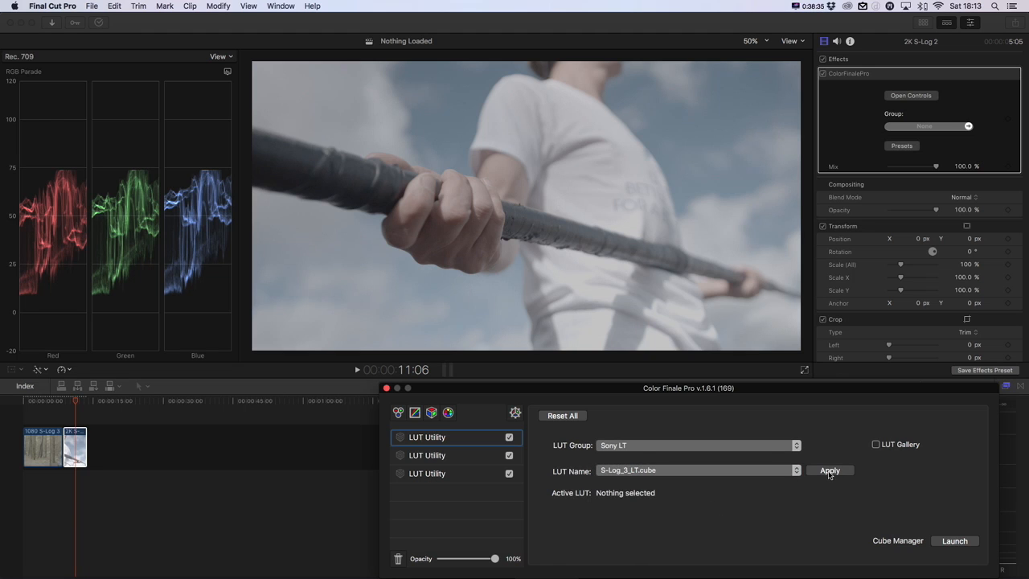
pyautogui.click(830, 471)
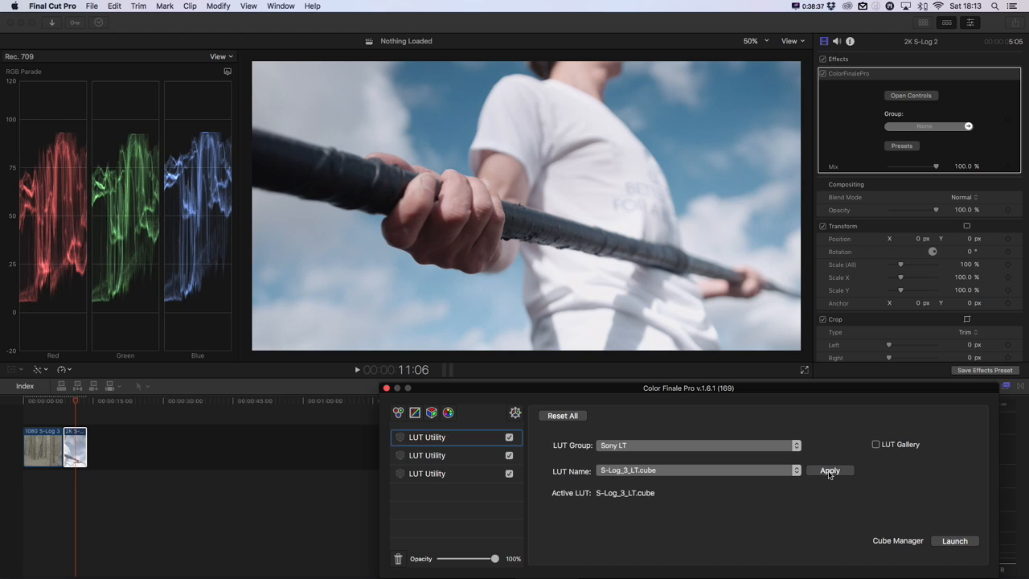
pyautogui.moveTo(472, 389); pyautogui.dragTo(501, 377)
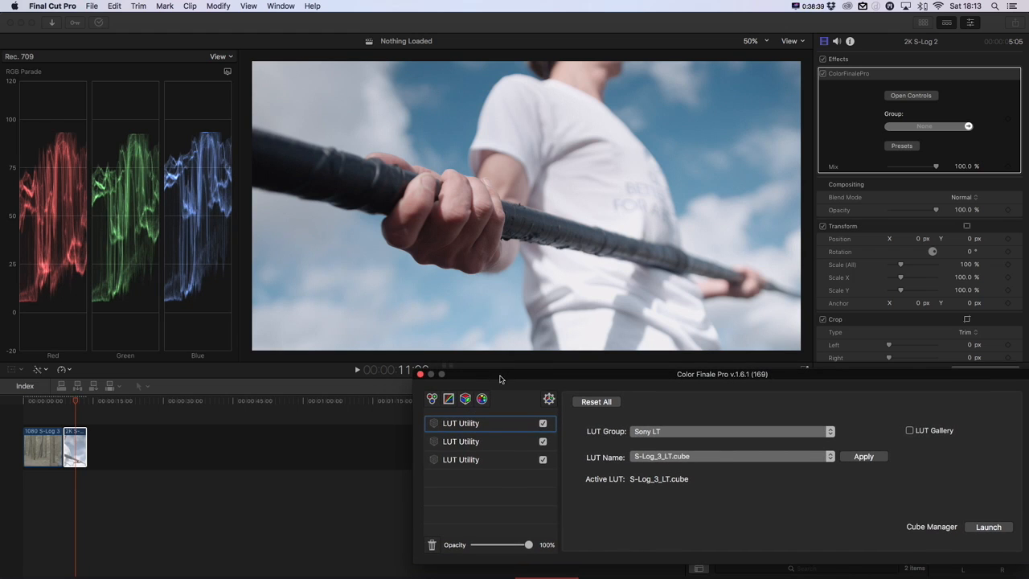
pyautogui.click(421, 375)
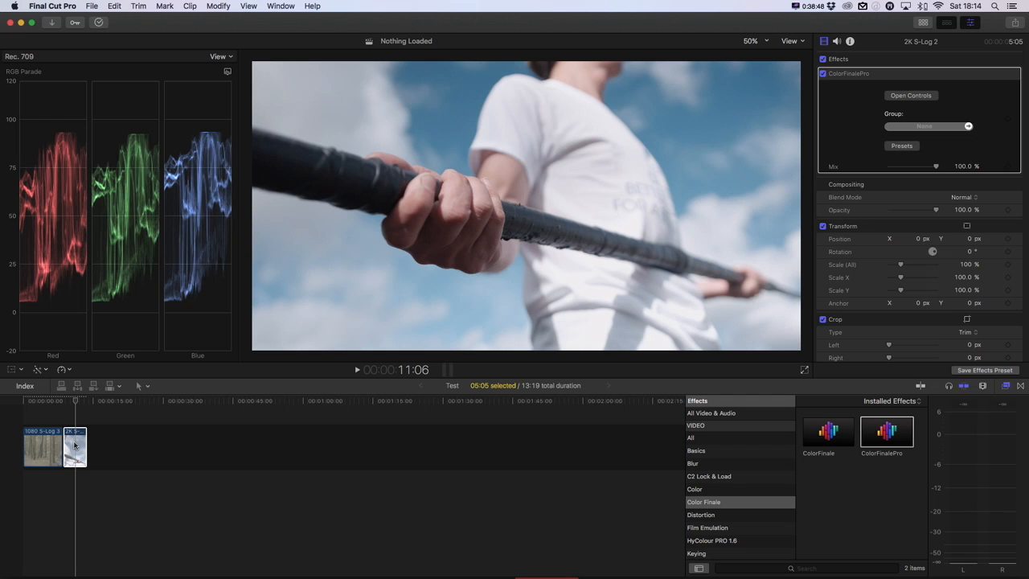
# - Paste a copy of the 2K S-Log 2 clip at the end of the timeline and delete the copy's three LUT Utility layers
pyautogui.press('super+v')
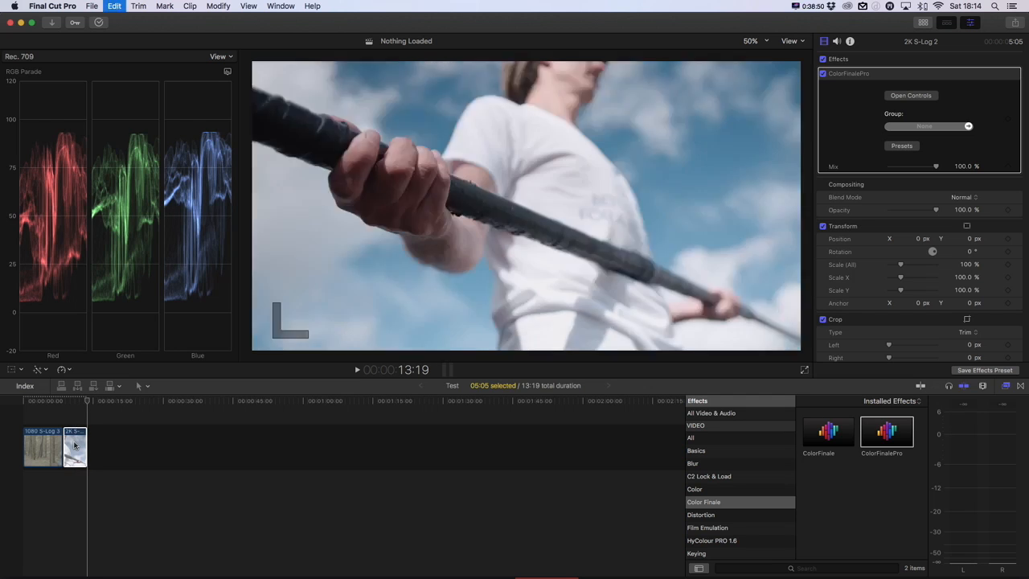
pyautogui.click(100, 403)
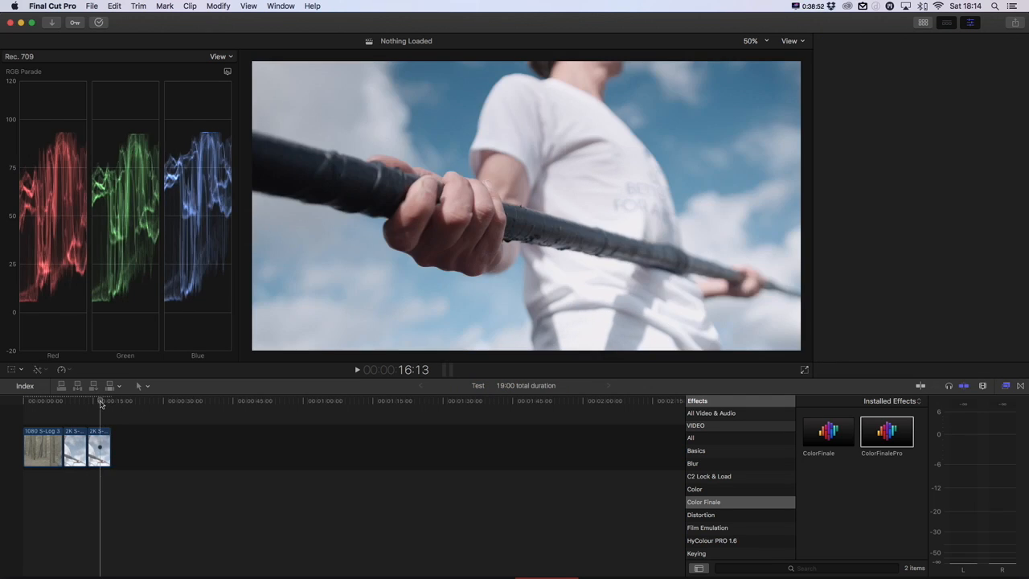
pyautogui.click(101, 447)
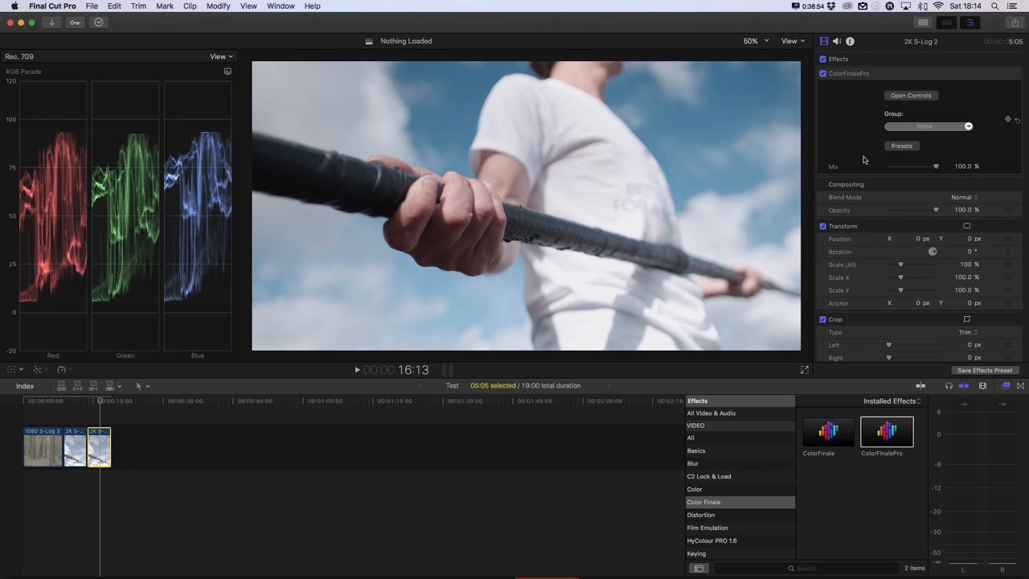
pyautogui.click(911, 96)
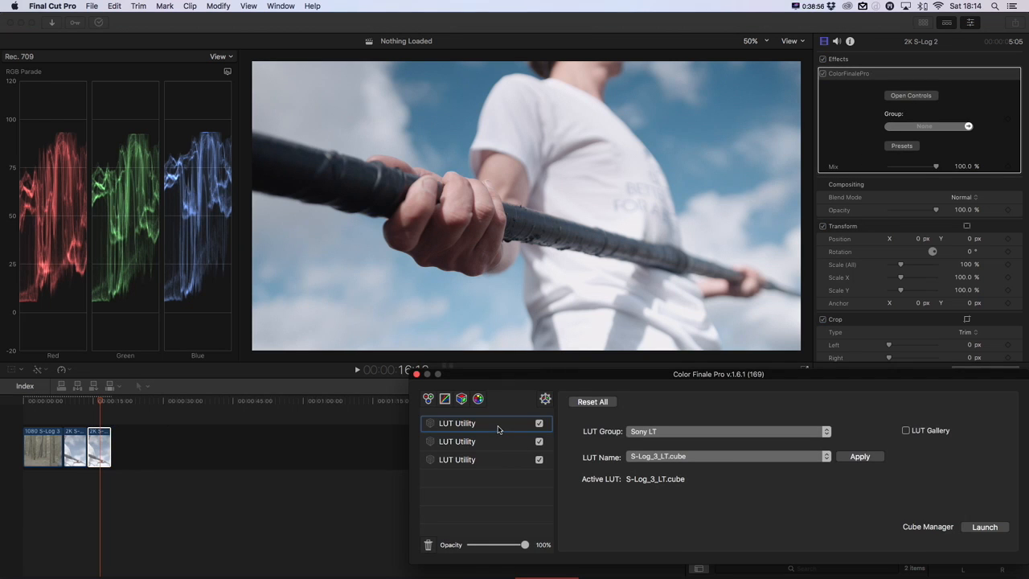
pyautogui.press('BackSpace')
pyautogui.press('BackSpace')
pyautogui.press('BackSpace')
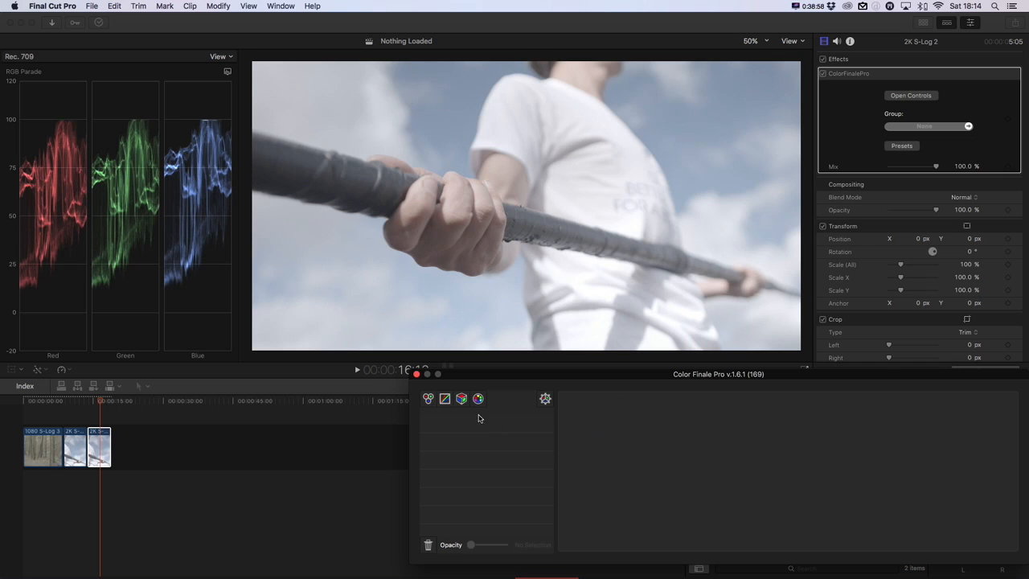
# - Give the copied clip one LUT Utility layer with S-Log 2 to S-Log 3LC709A Resolve_2.2K S-Log 2.cube from the LutCalc Test group
pyautogui.click(461, 399)
pyautogui.click(692, 432)
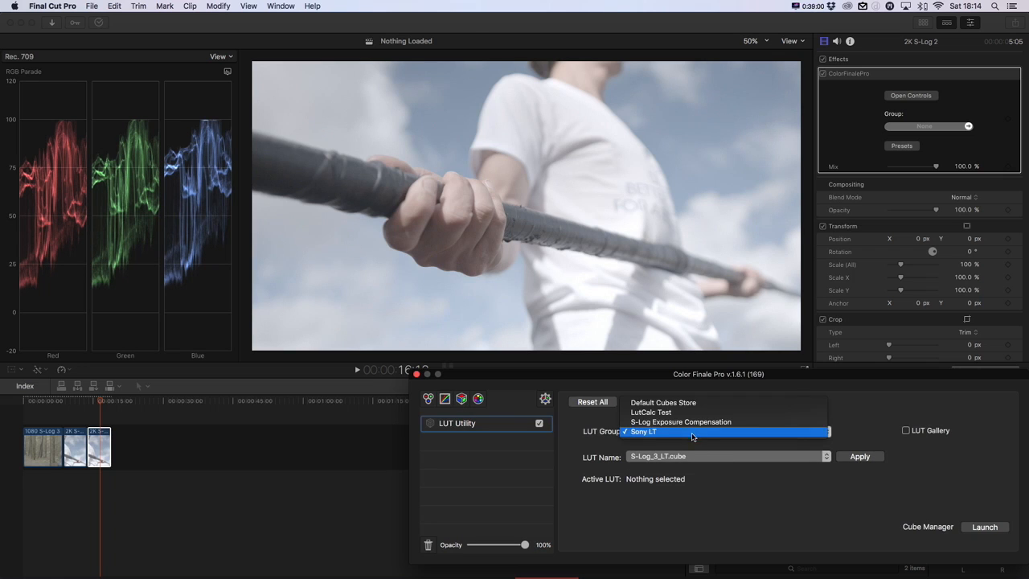
pyautogui.click(691, 410)
pyautogui.click(690, 458)
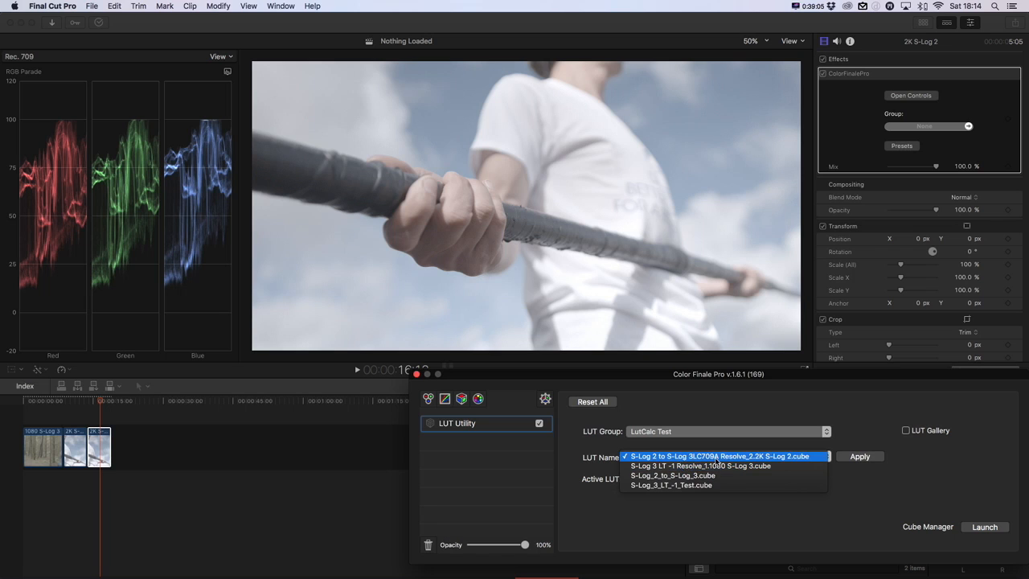
pyautogui.click(716, 457)
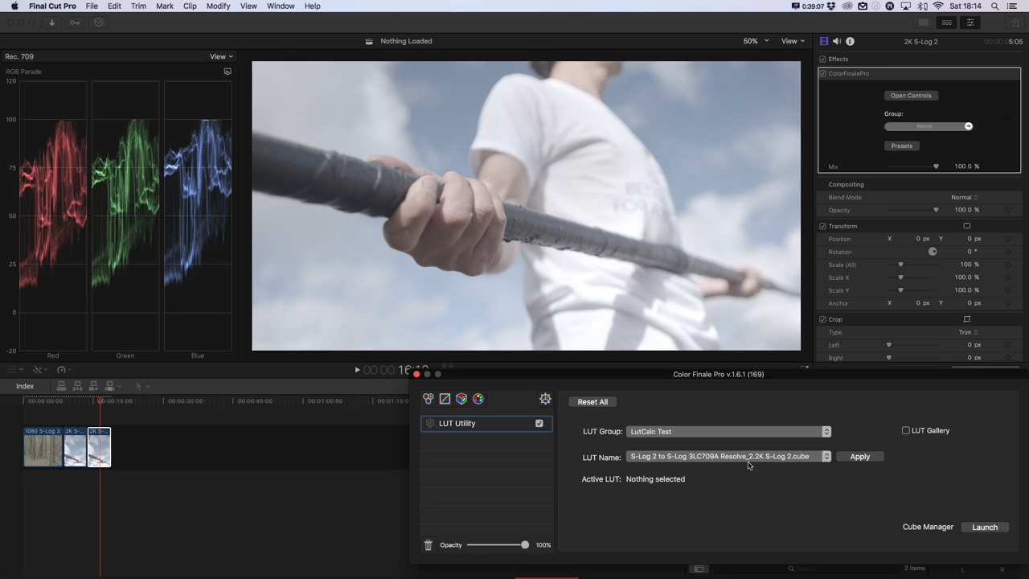
pyautogui.click(858, 457)
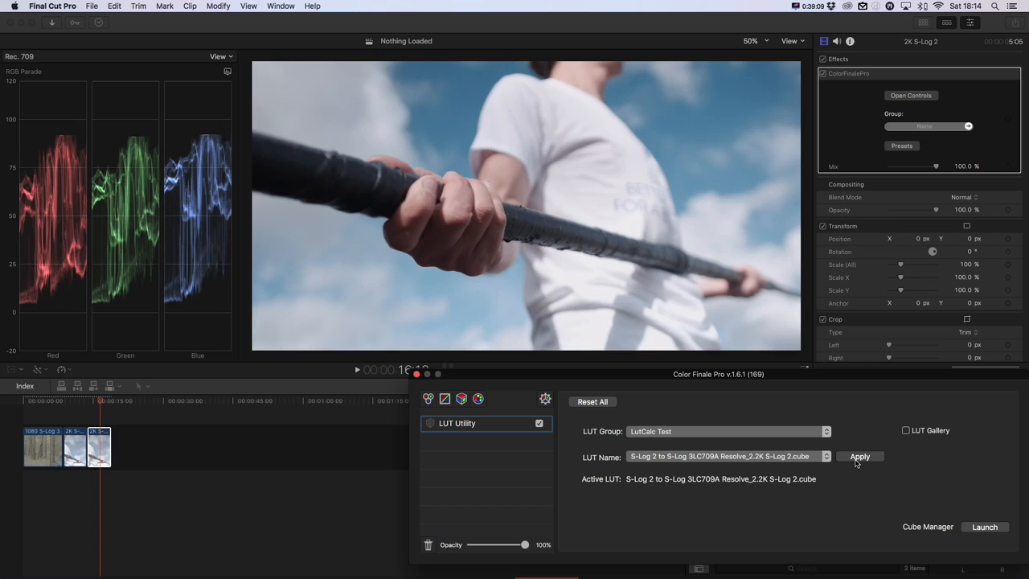
pyautogui.click(416, 374)
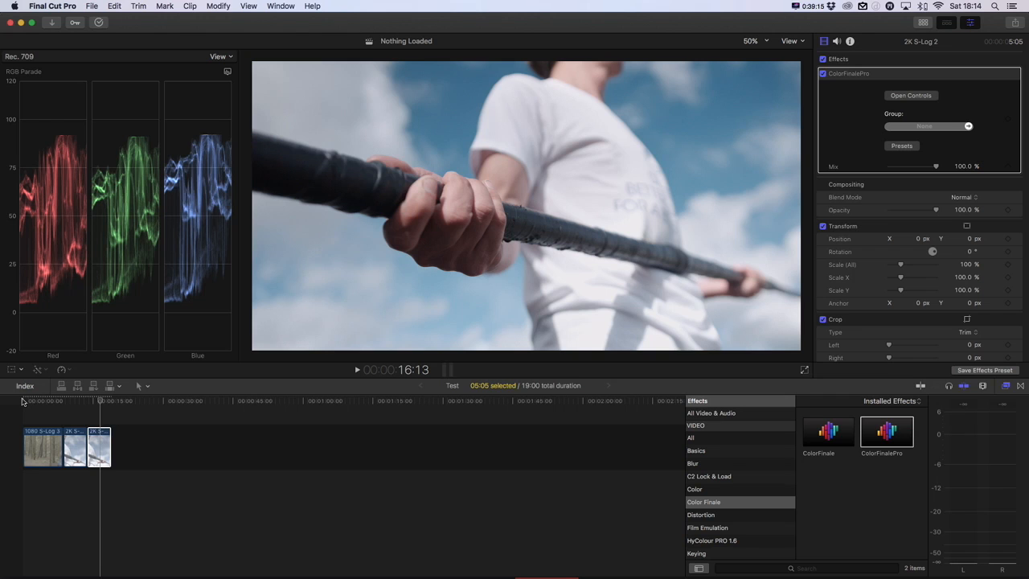
# - Compare the image and RGB Parade of the stacked-LUT clip with those of the single-cube copy
pyautogui.click(76, 402)
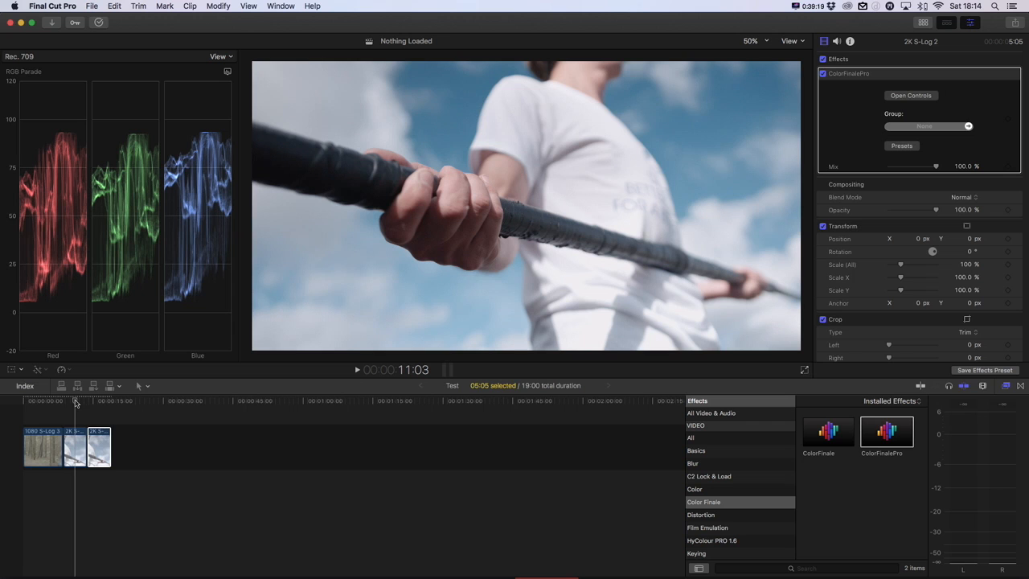
pyautogui.click(75, 439)
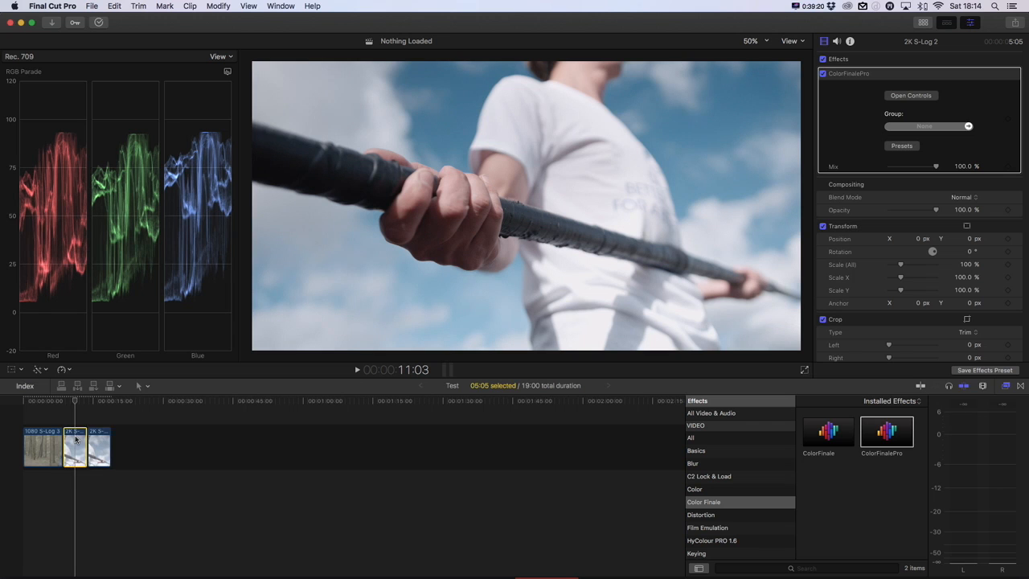
pyautogui.click(101, 403)
pyautogui.click(78, 402)
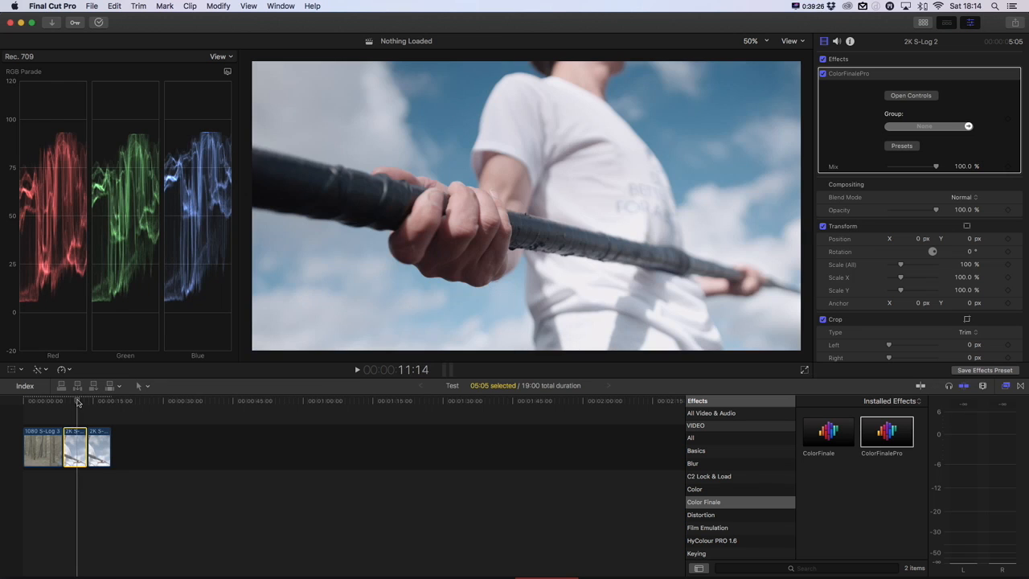
pyautogui.click(101, 403)
pyautogui.moveTo(101, 403); pyautogui.dragTo(74, 403)
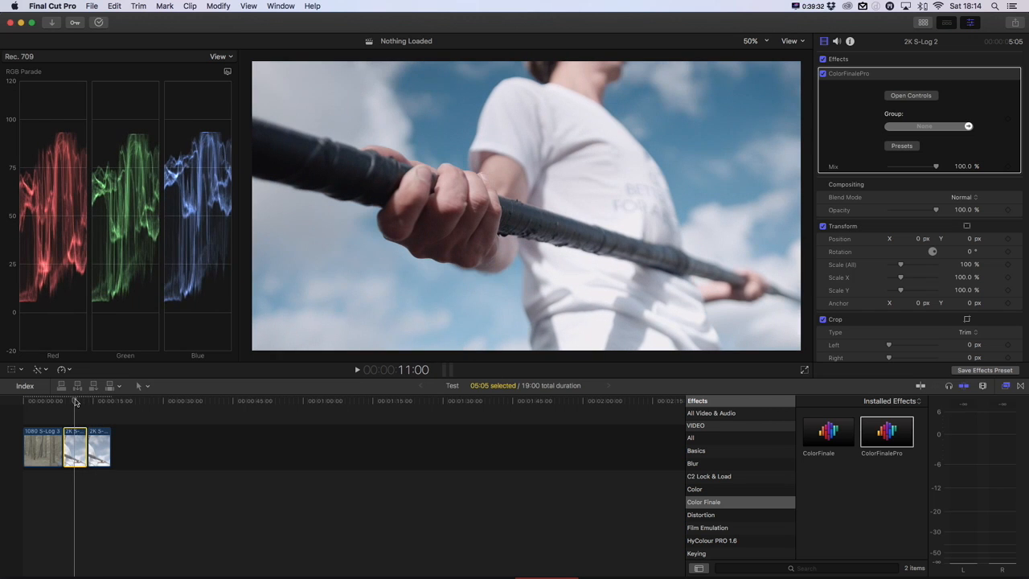
# - Review the Color Finale Pro layers of the second clip and of its copy, and close the controls
pyautogui.click(912, 95)
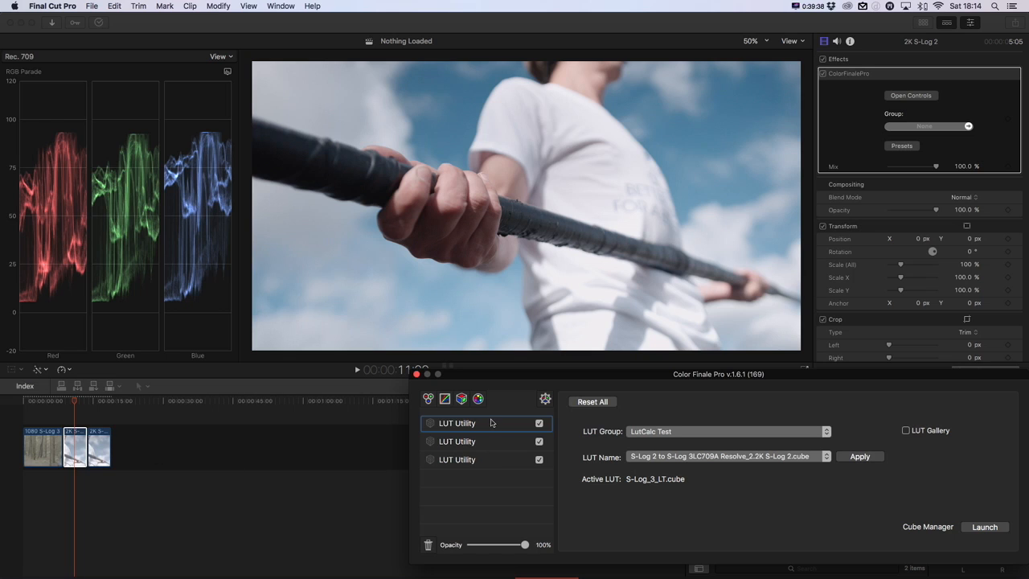
pyautogui.click(100, 402)
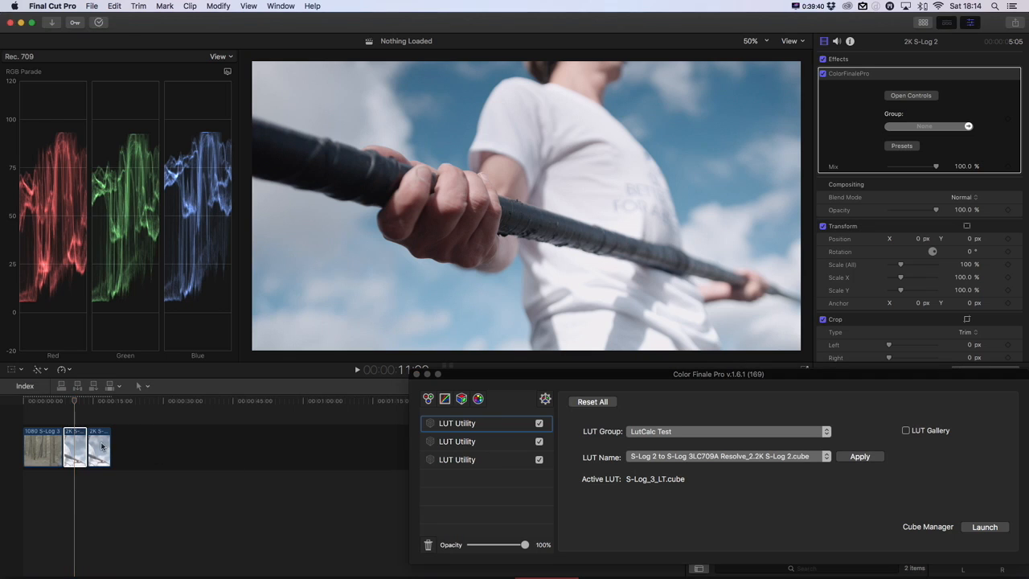
pyautogui.click(102, 446)
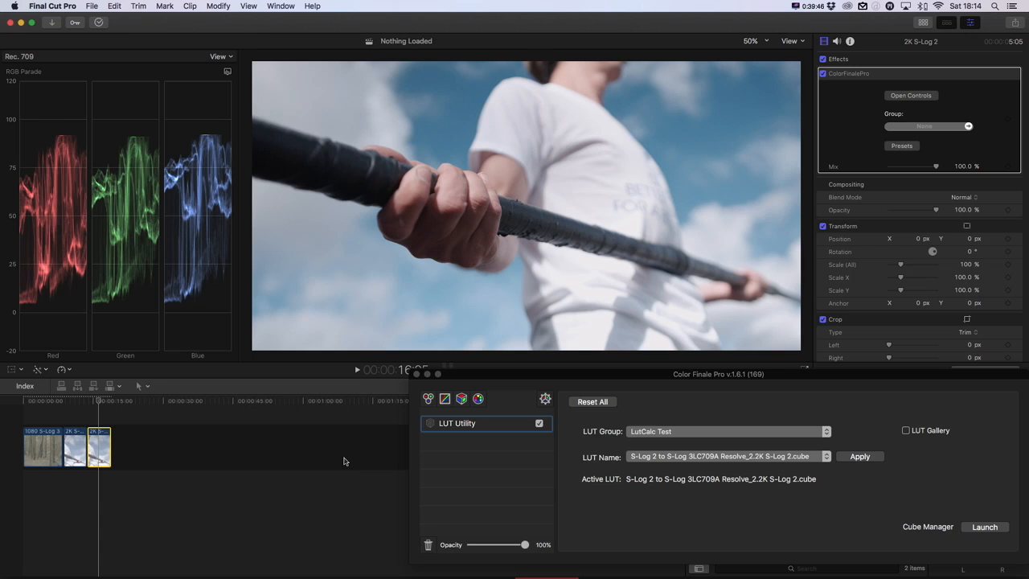
pyautogui.click(416, 374)
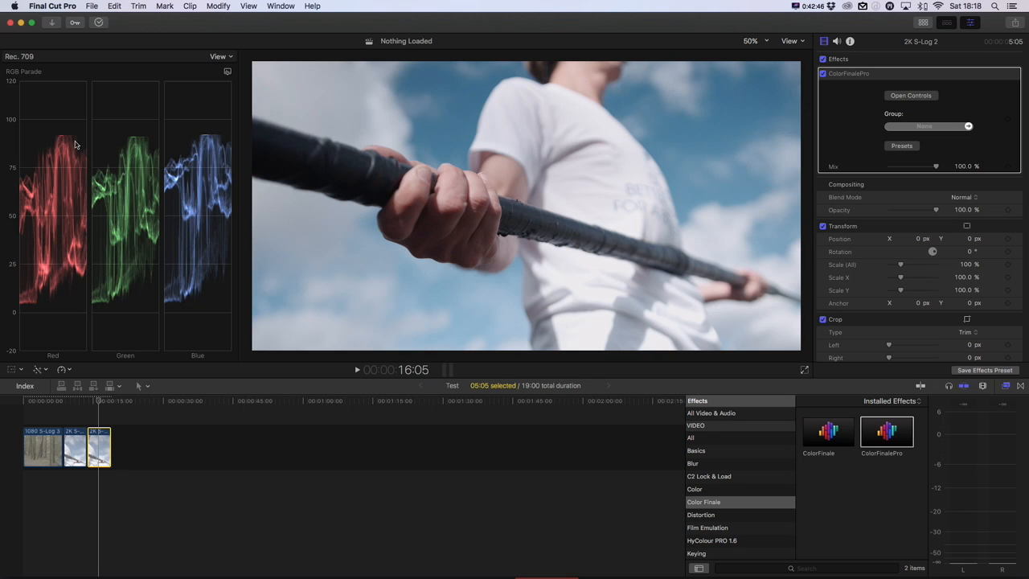
# - Switch to DaVinci Resolve to view the node chain and waveform of clip 02
pyautogui.hotkey('ctrl', 'Up')
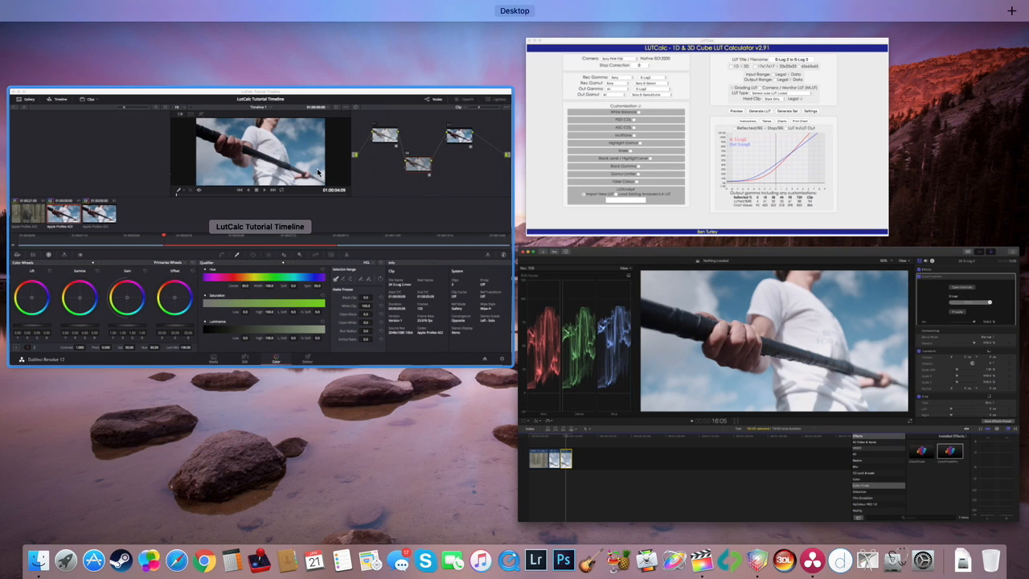
pyautogui.click(317, 173)
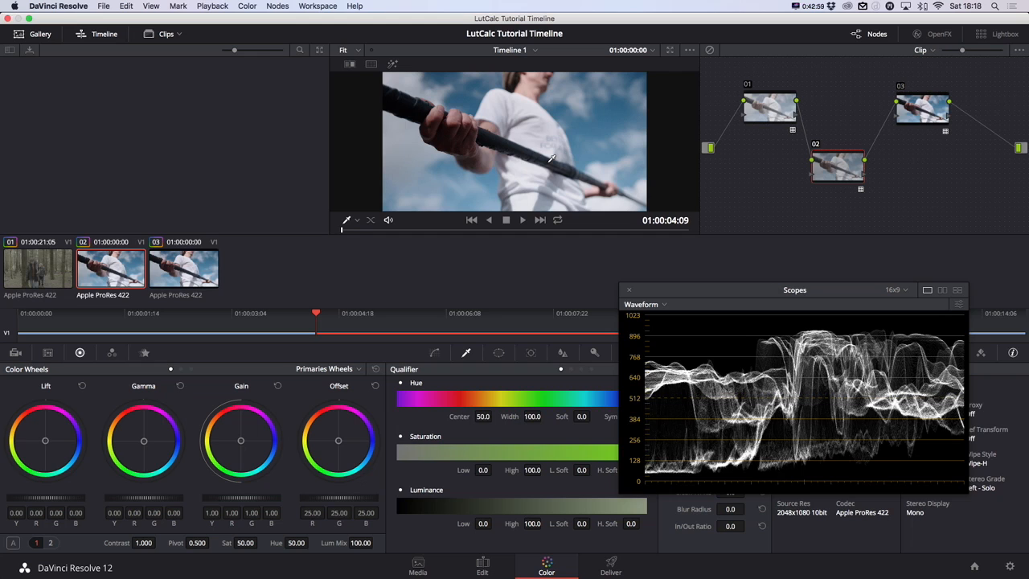
pyautogui.click(813, 7)
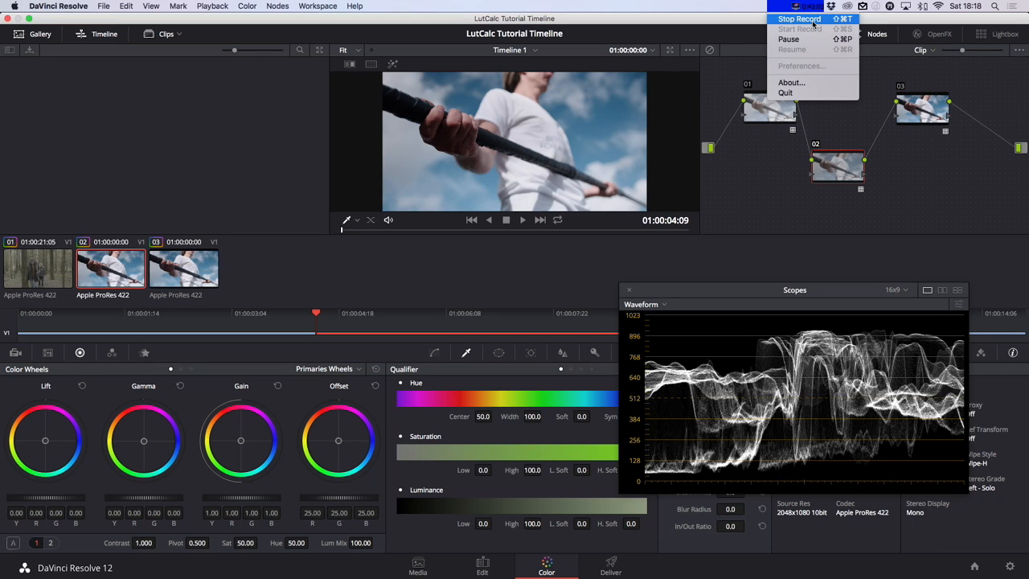